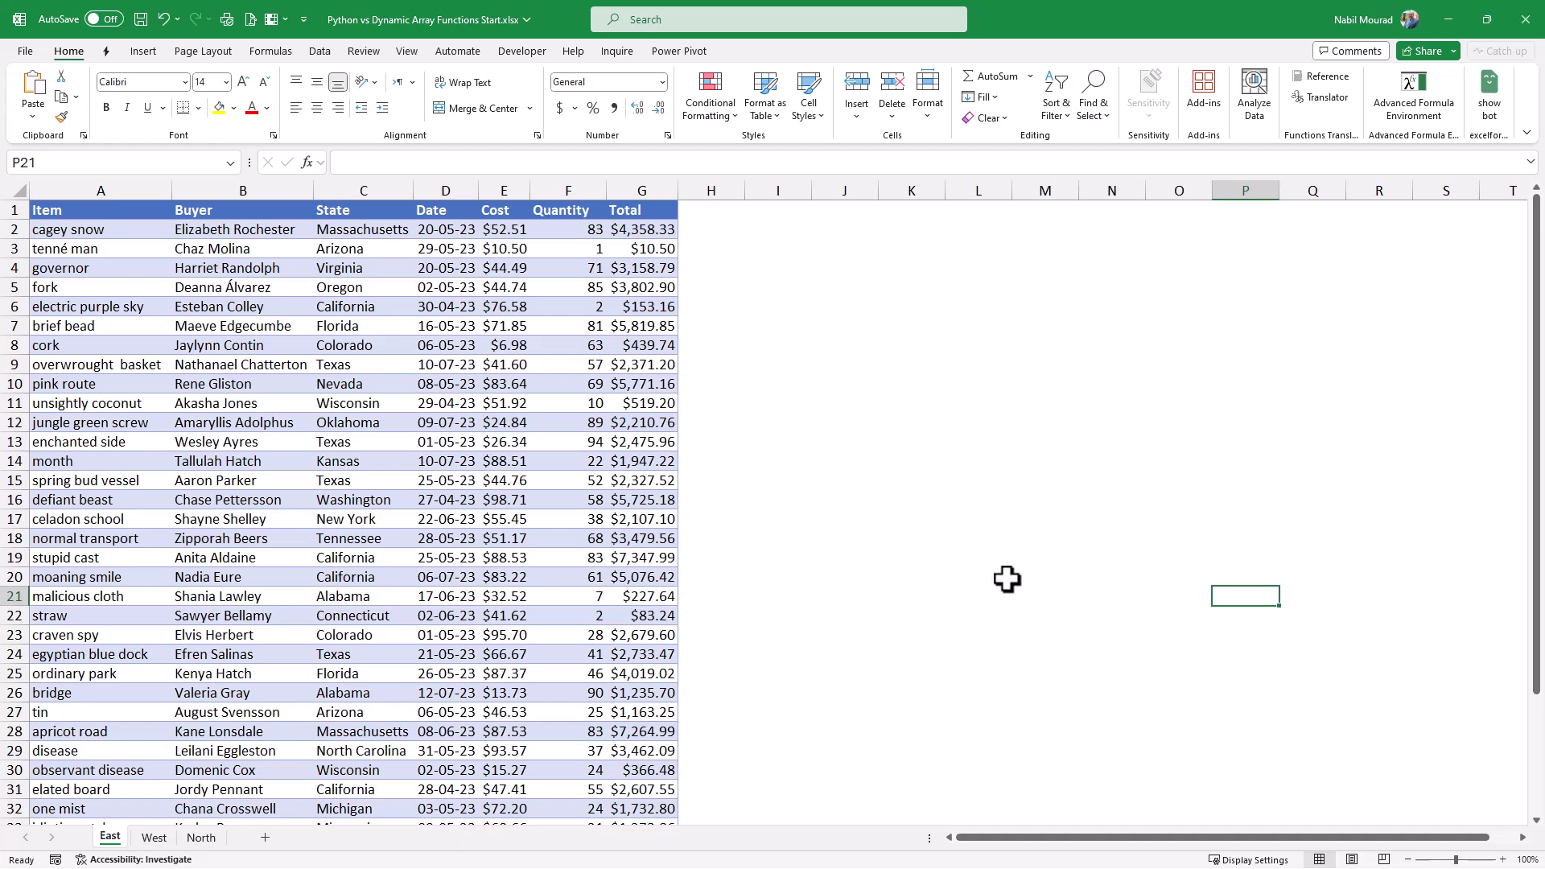
- Review the West and North tables, then add a blank Sheet3 after North
click(155, 840)
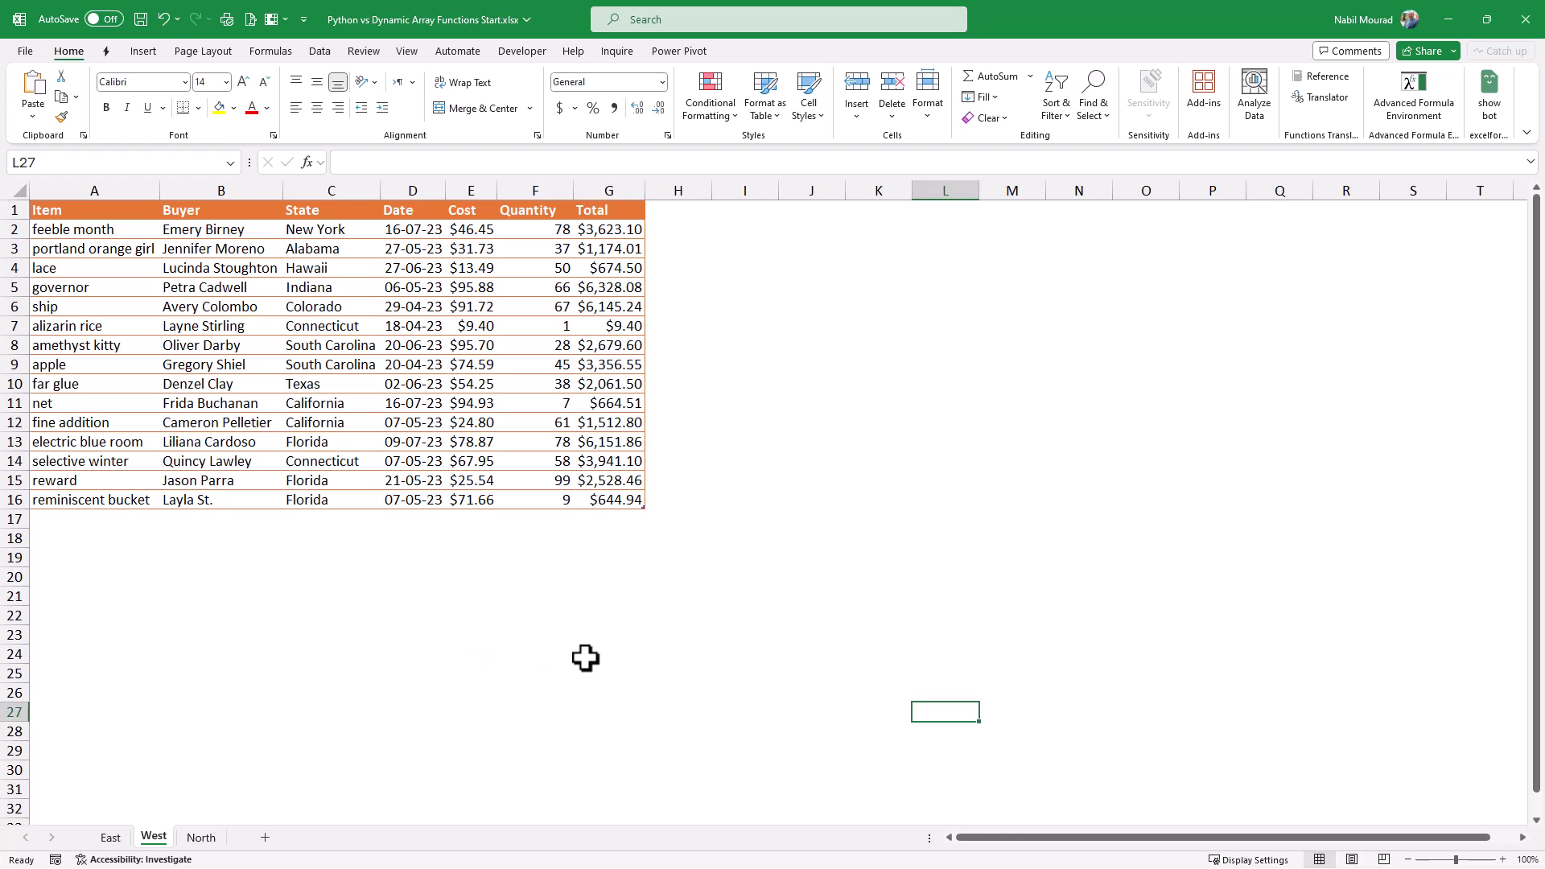
click(202, 840)
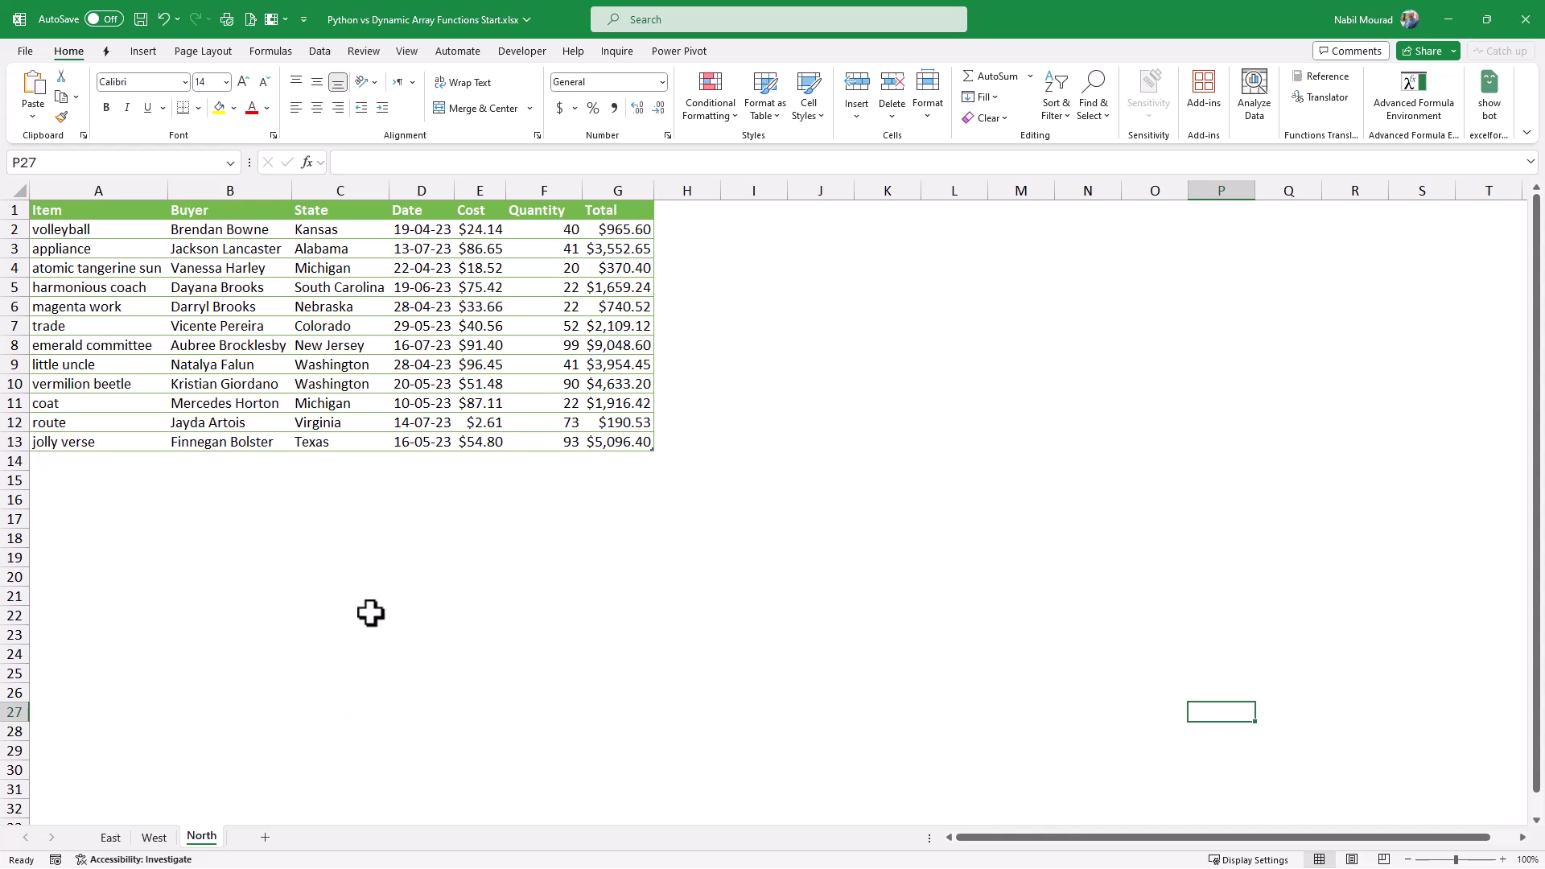
click(265, 837)
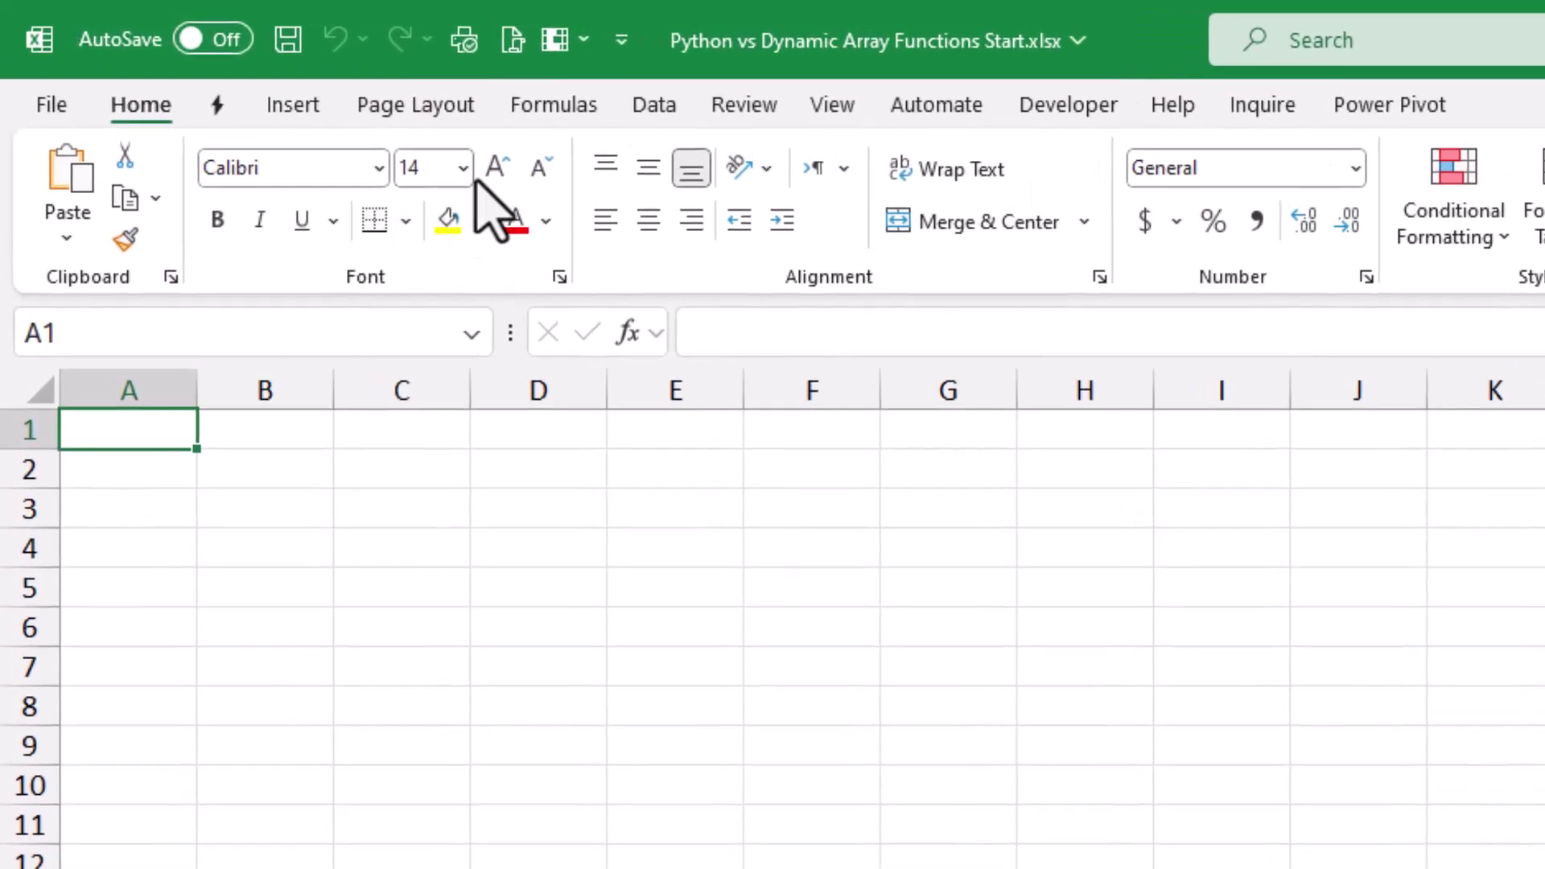
- Make cell A1 on Sheet3 a Python cell with a multi-line code editor
click(578, 103)
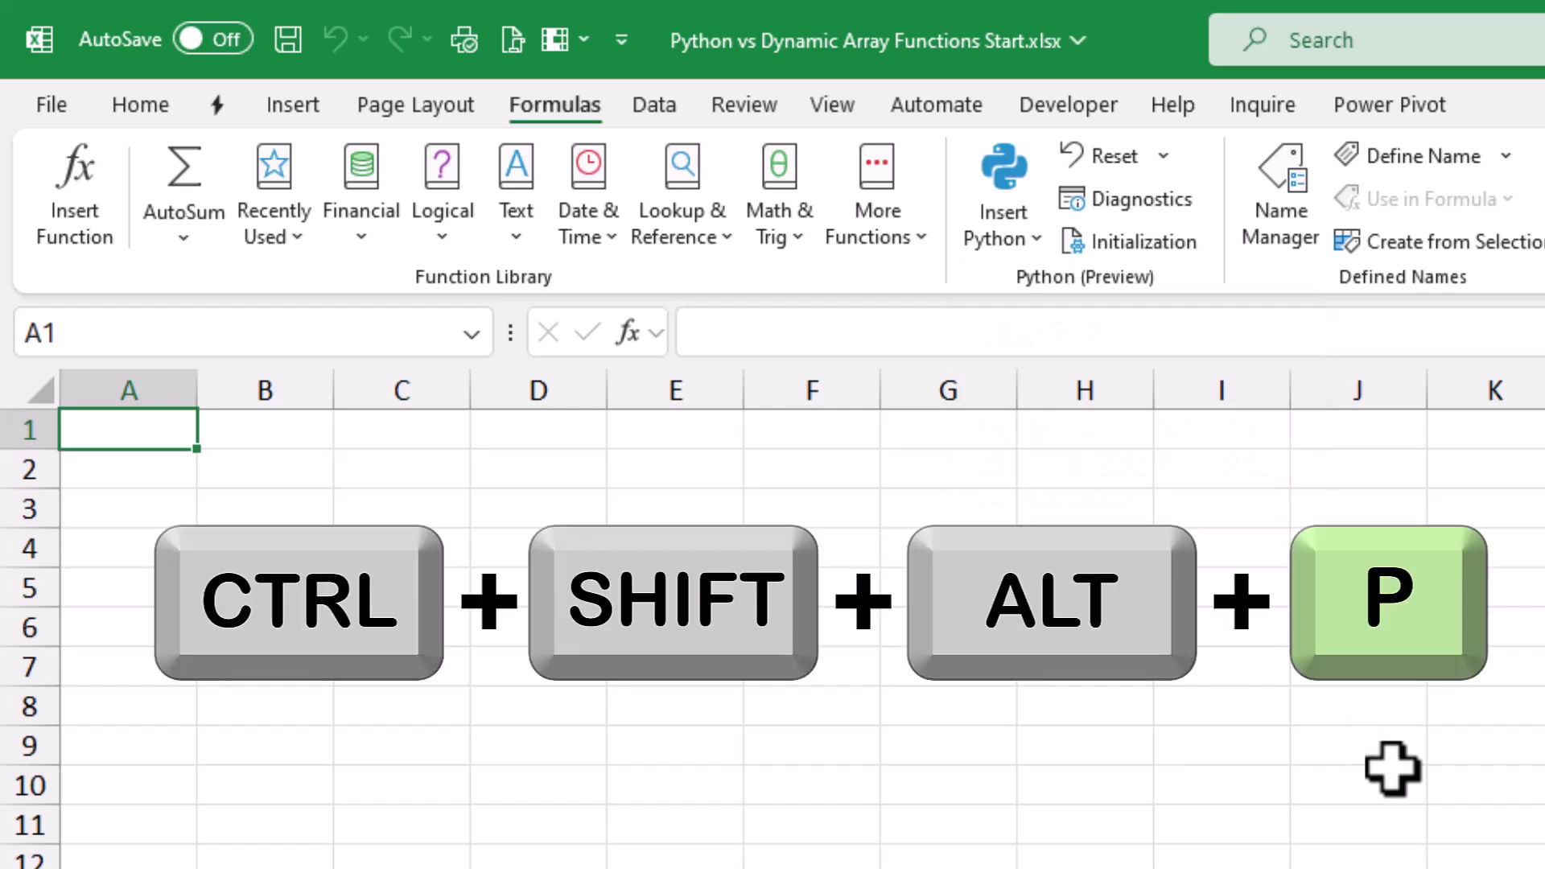
key(ctrl+shift+alt+p)
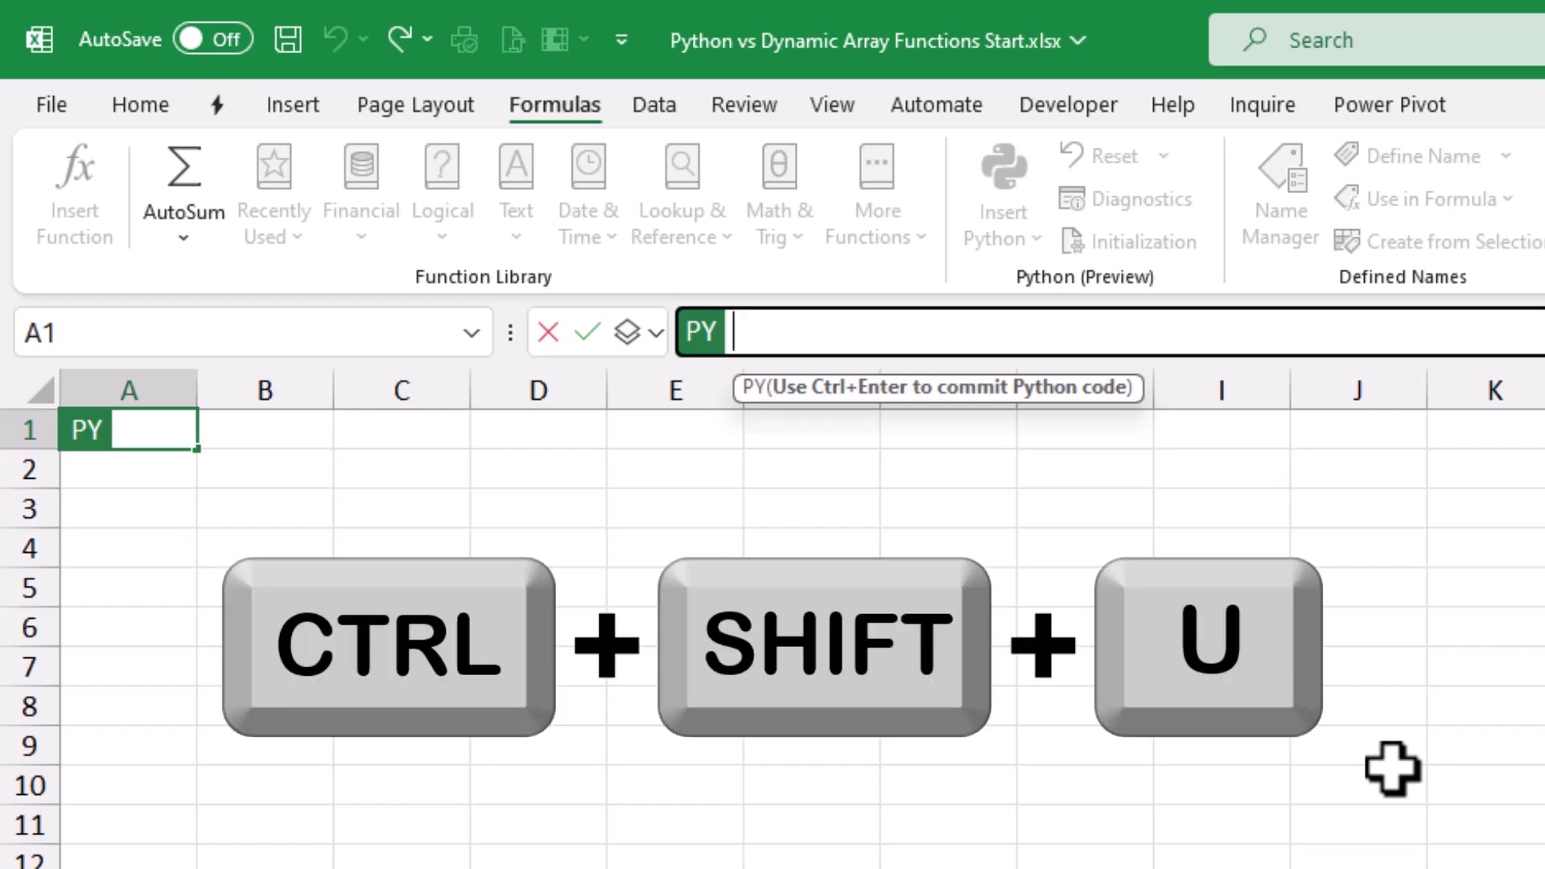
key(ctrl+shift+u)
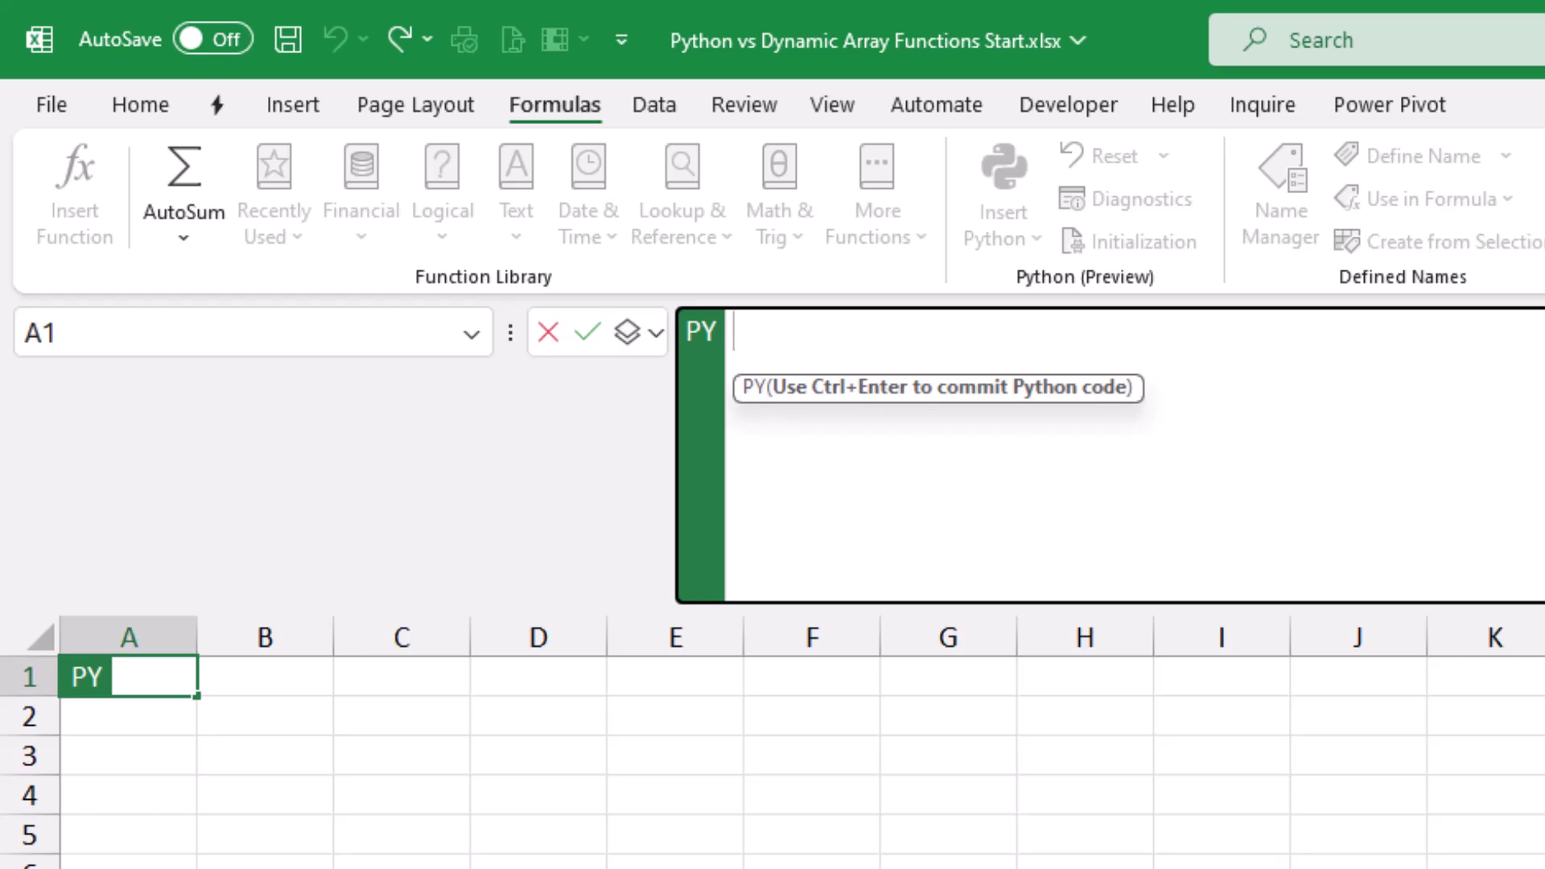
- Write Df1= referencing the whole EastT table including headers, with headers=True
text(Df1)
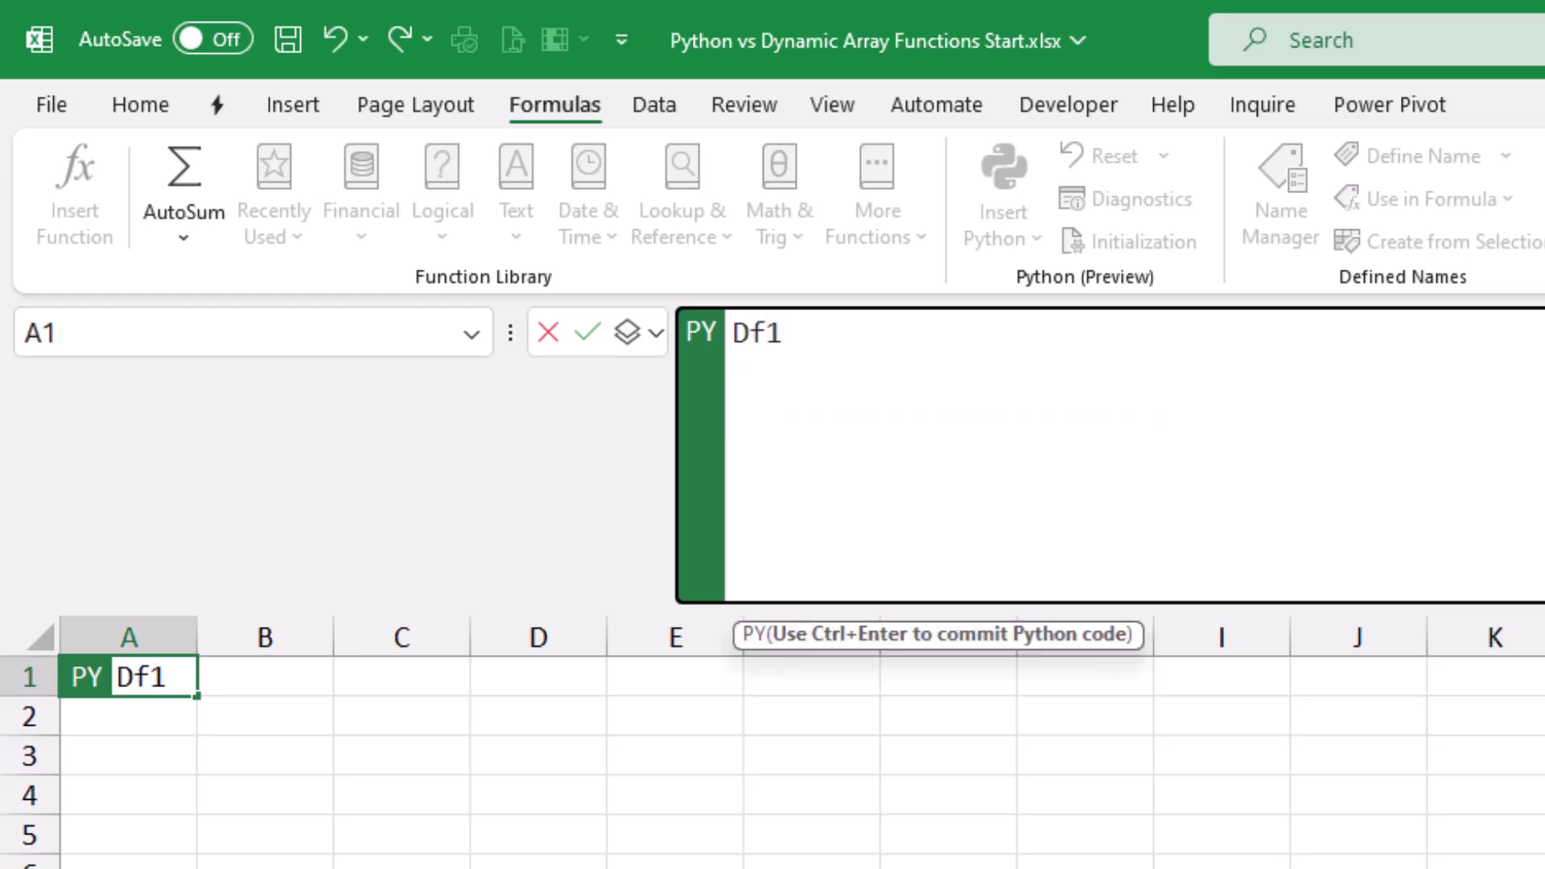
text(=)
click(121, 866)
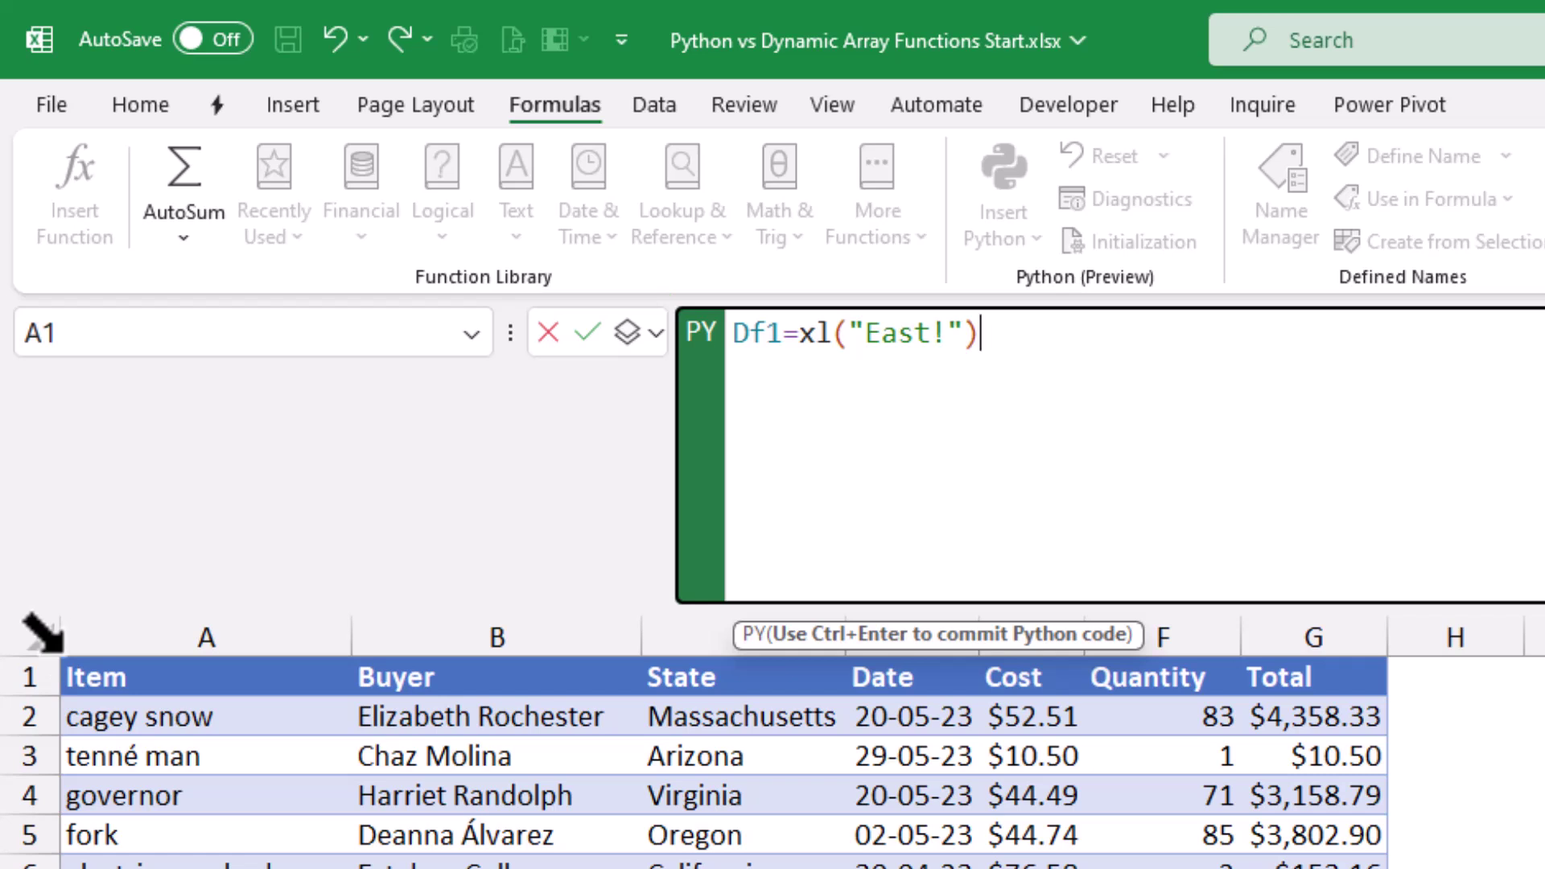
key(ctrl+a)
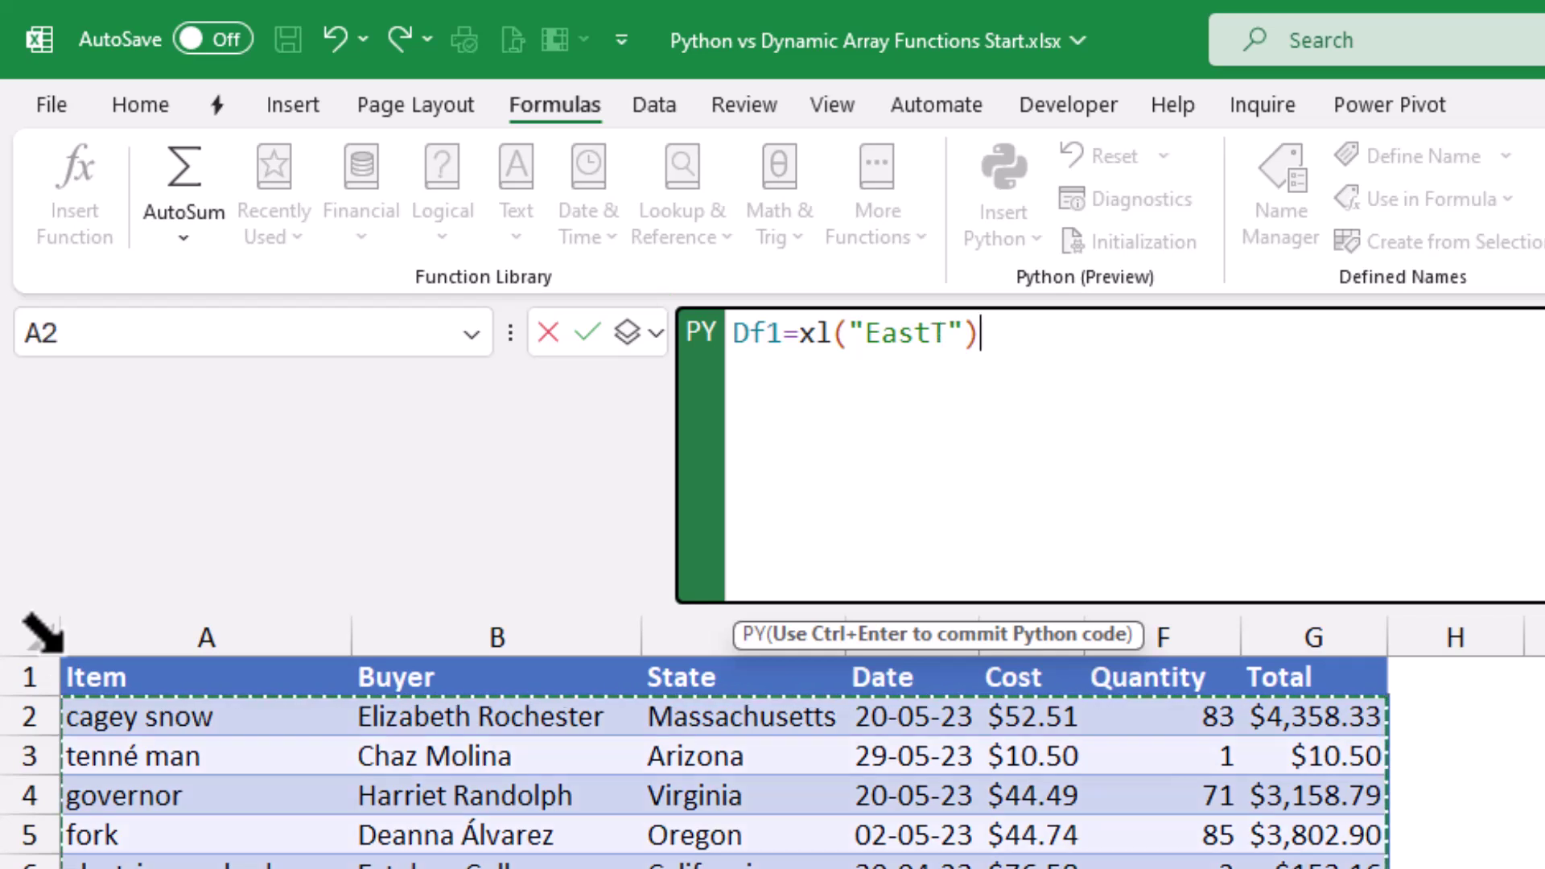
click(41, 633)
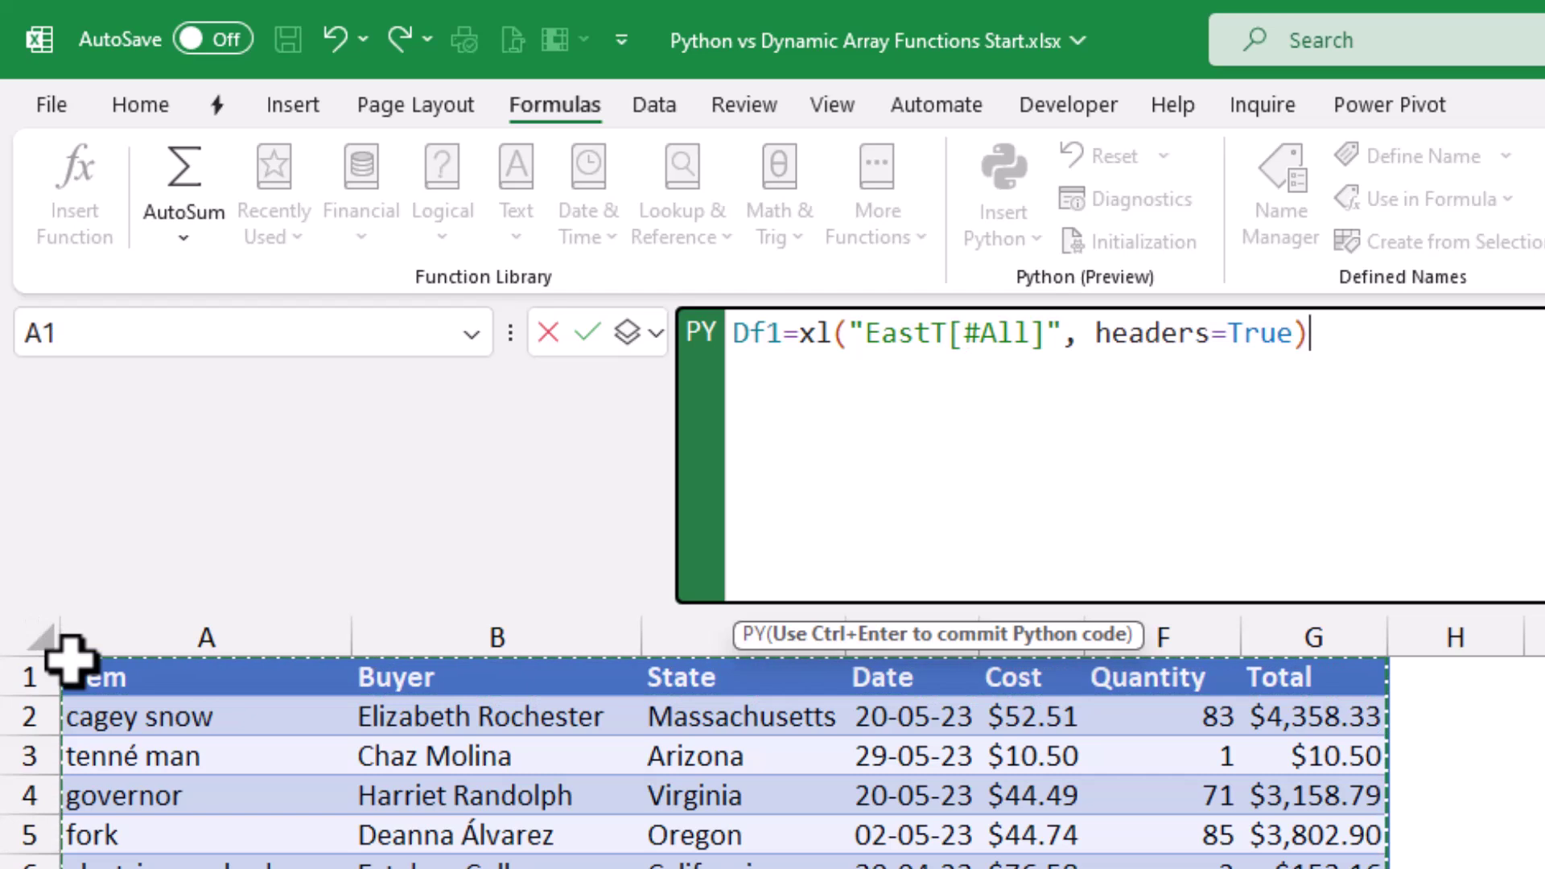
- Add lines loading WestT as Df2 and NorthT as Df3
key(Return)
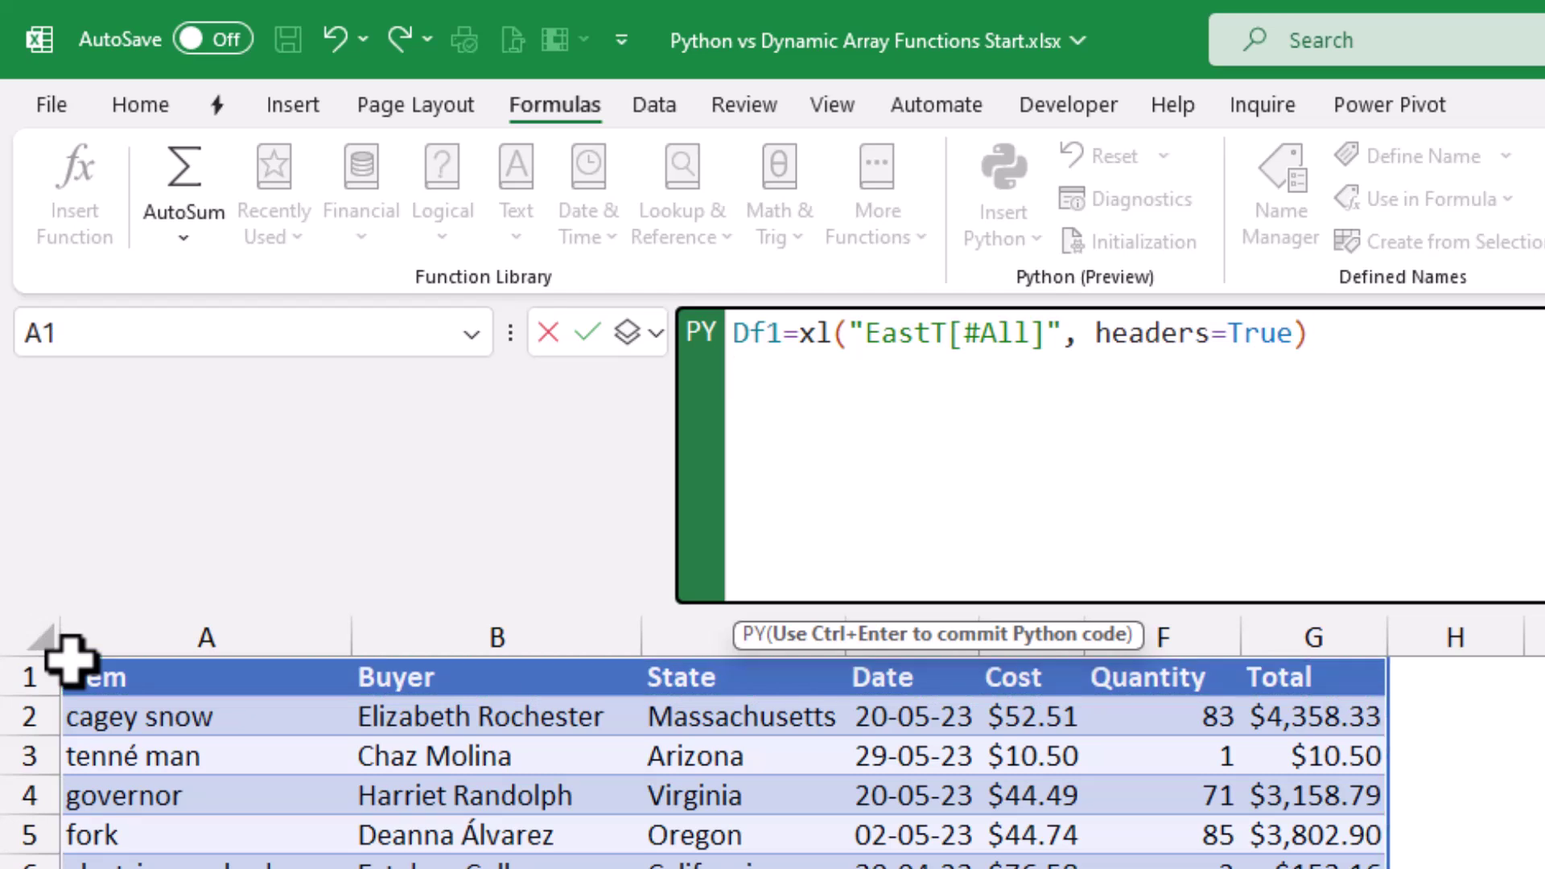
text(Df2=)
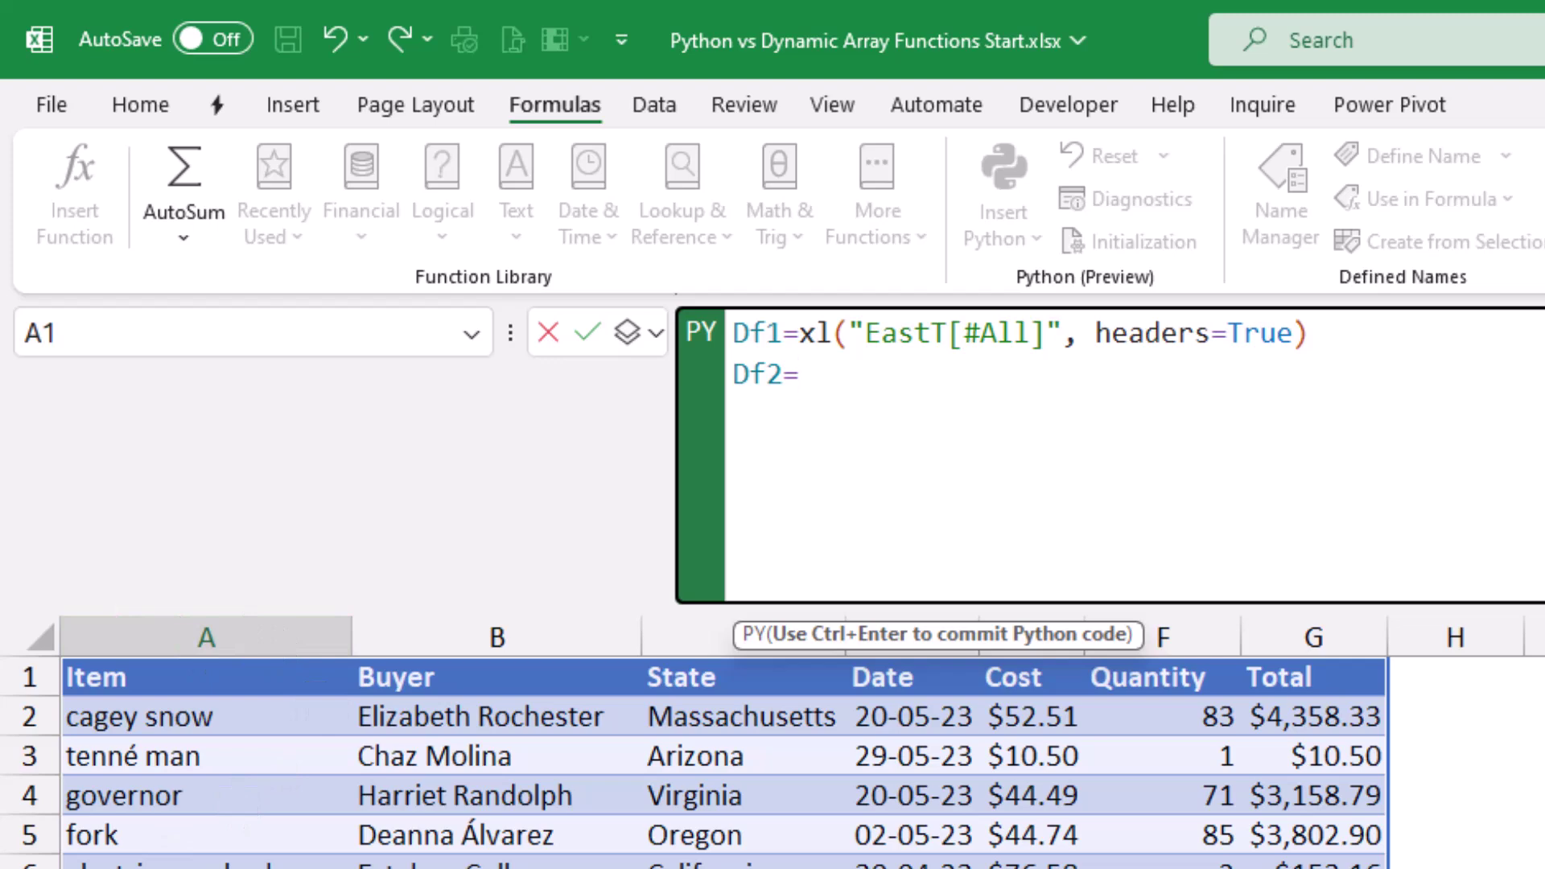
key(ctrl+Page_Down)
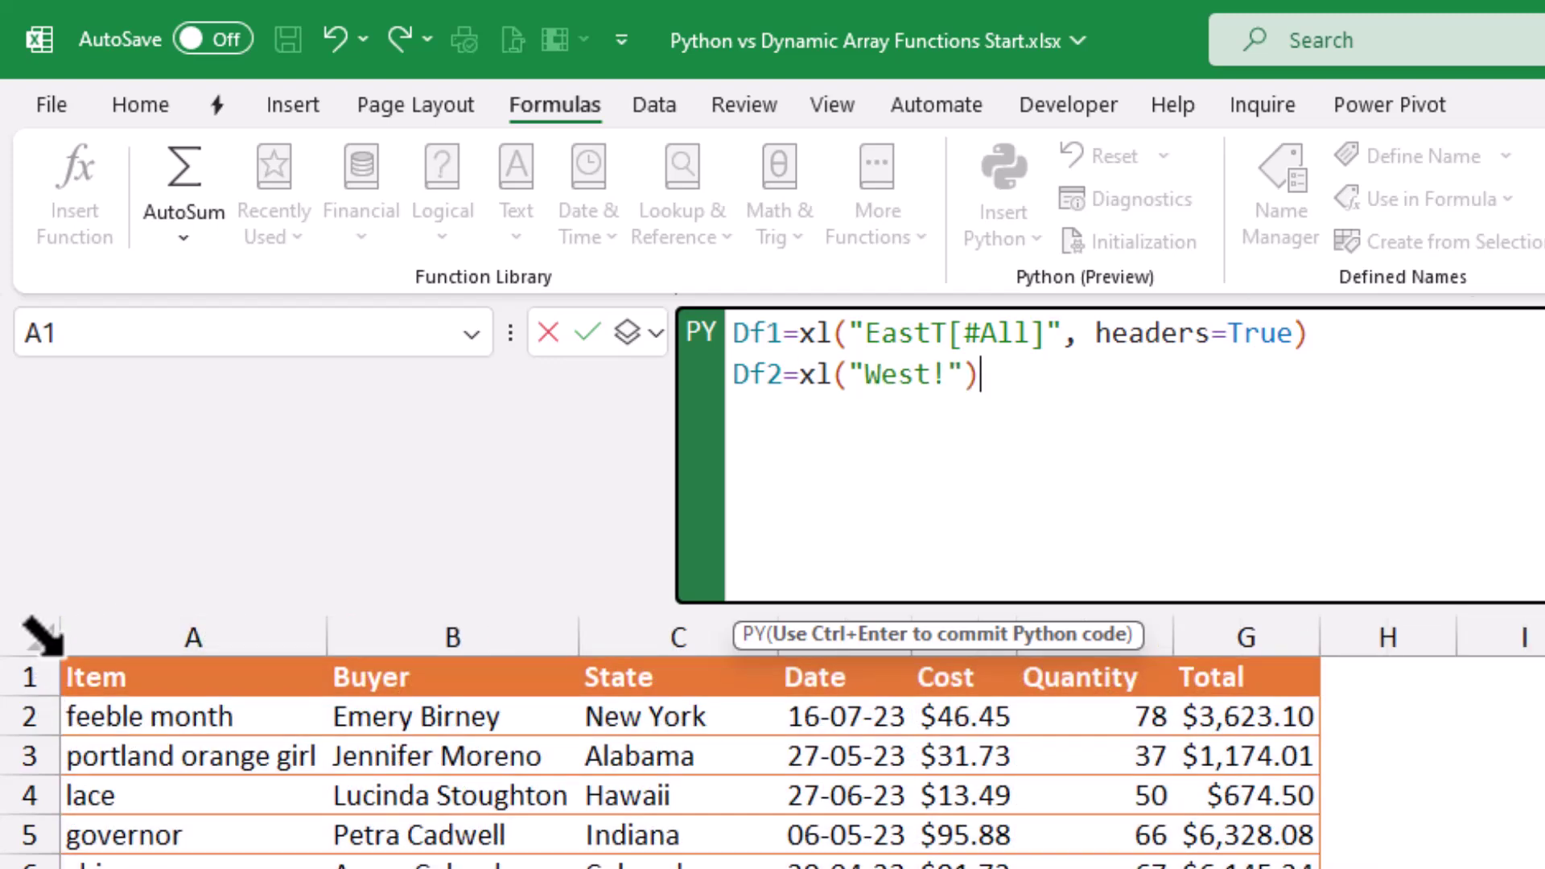
key(ctrl+a)
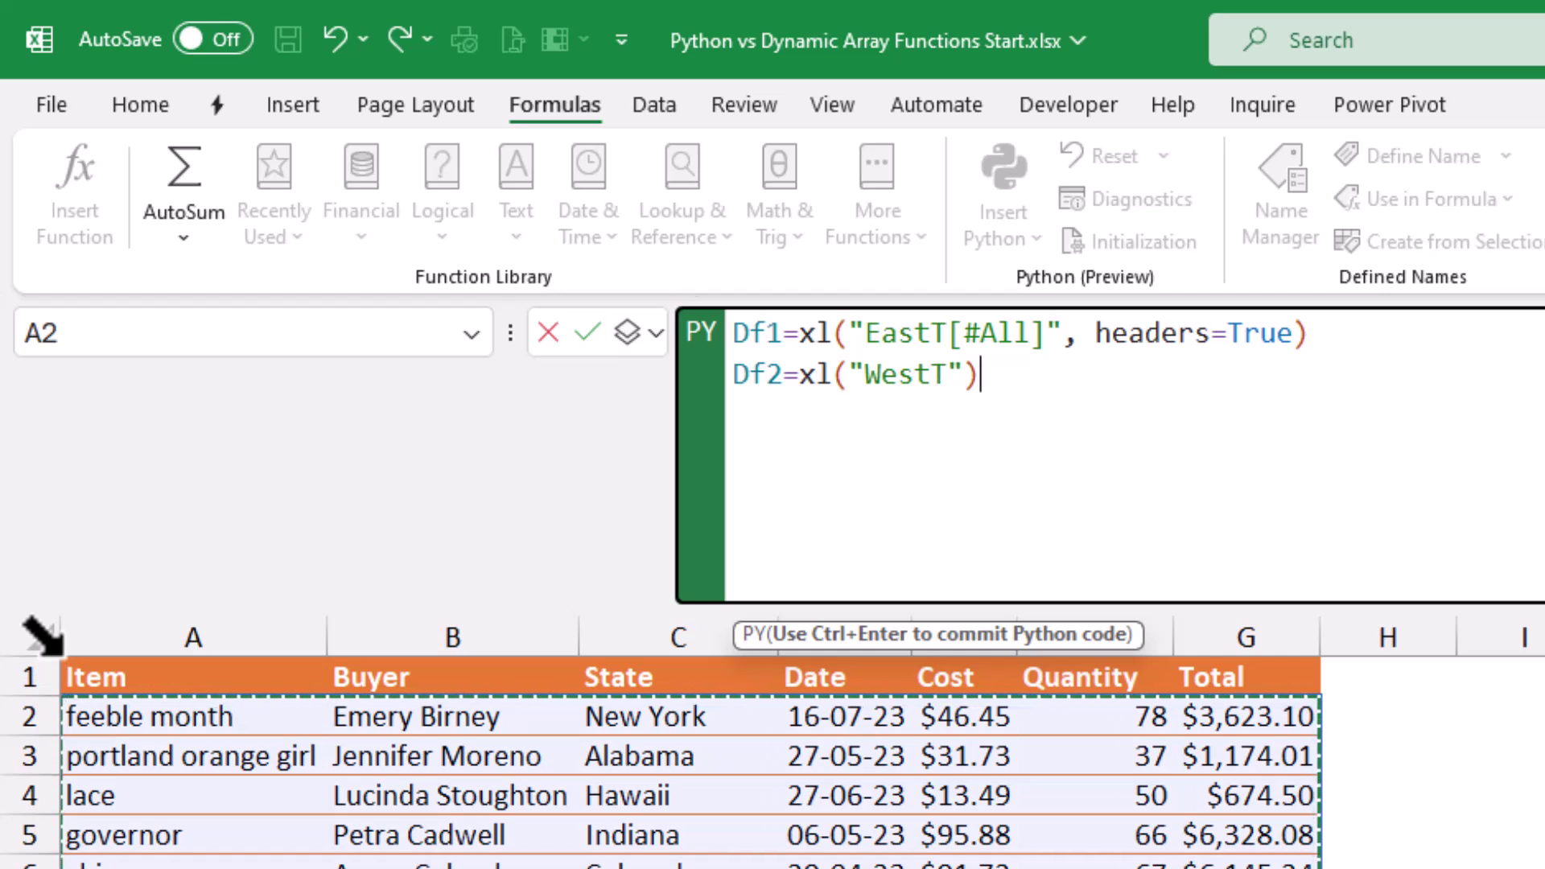
key(Return)
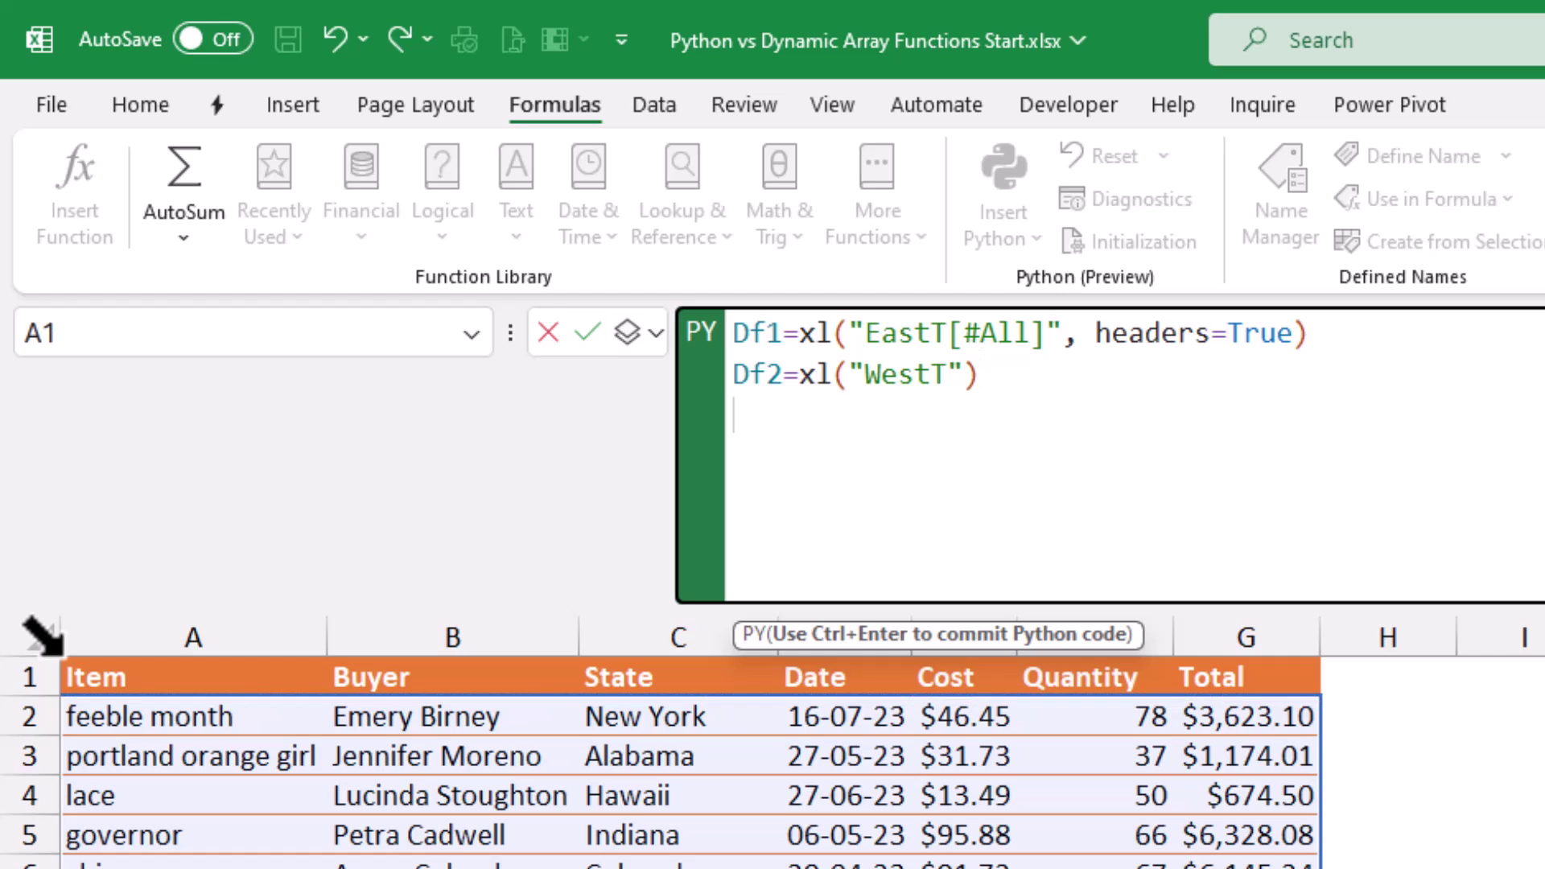
text(Df)
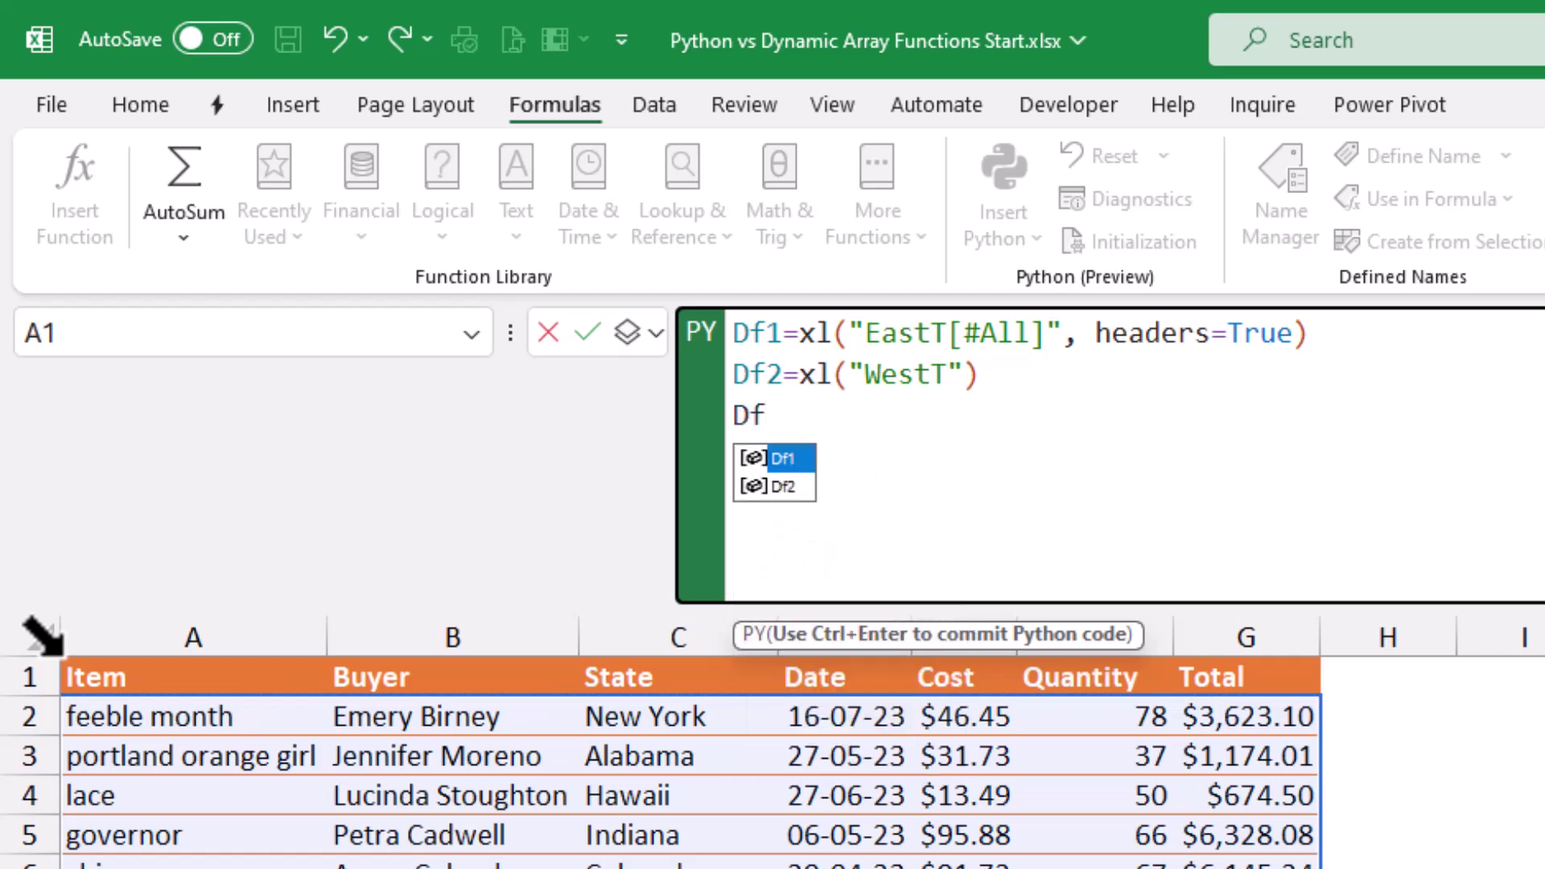
text(3=)
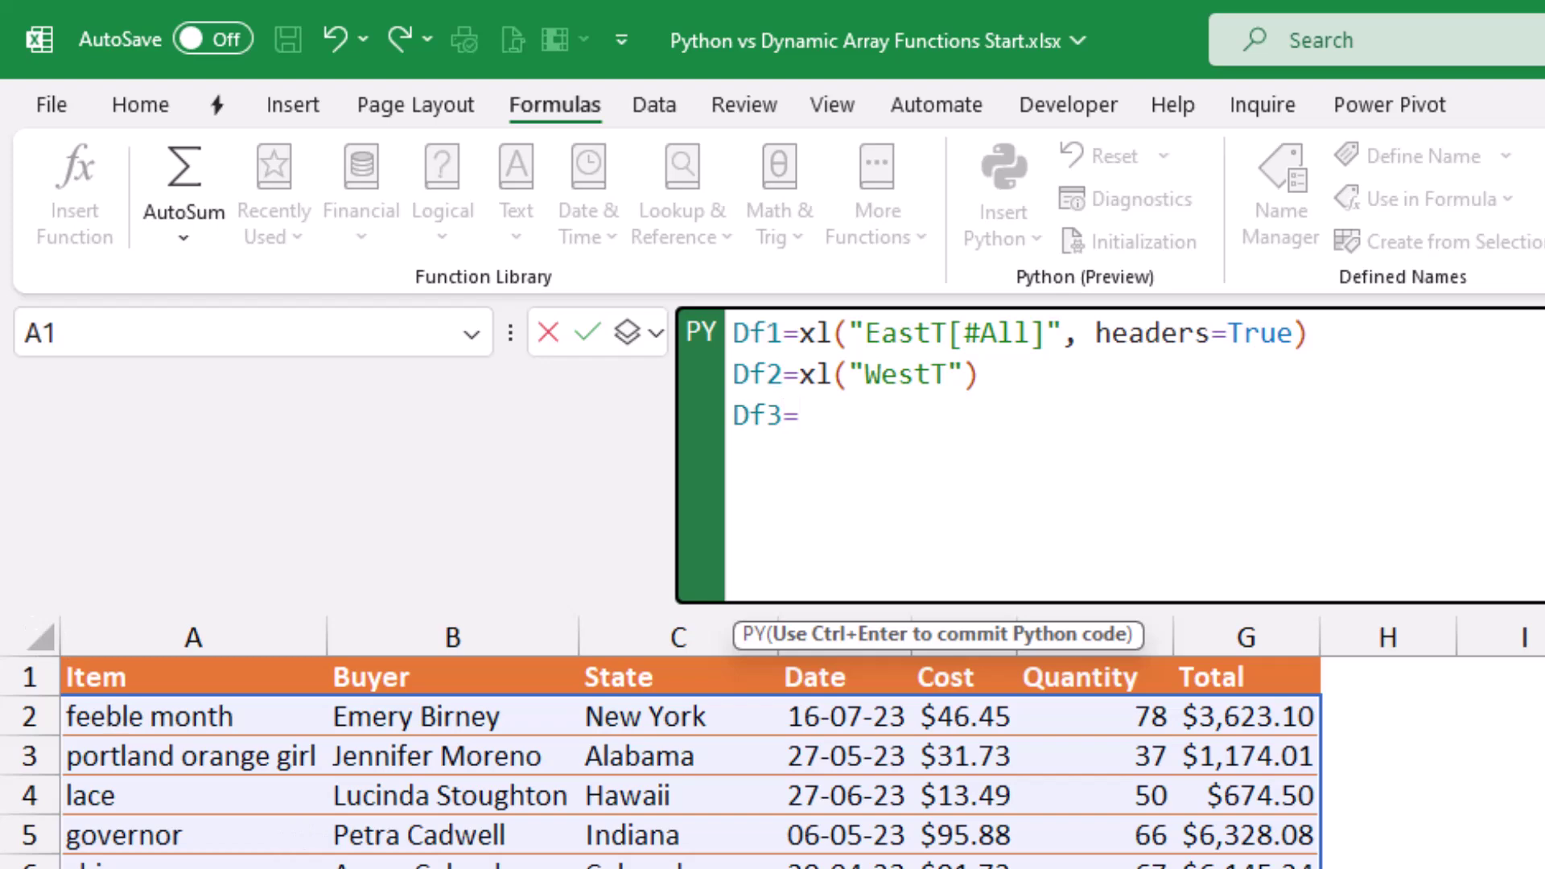
key(ctrl+Page_Down)
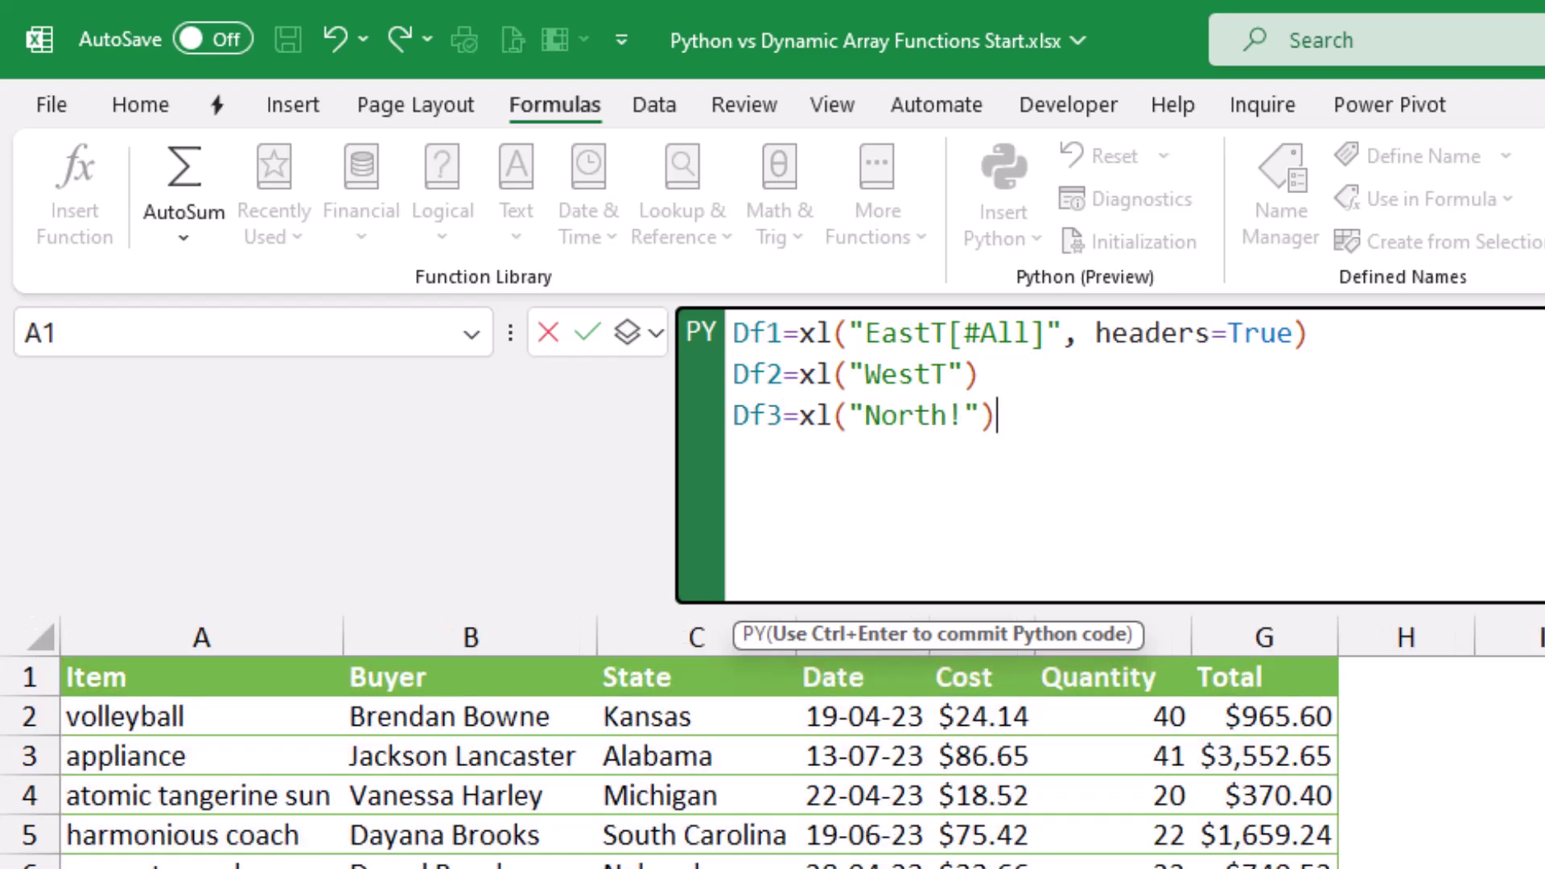
click(58, 649)
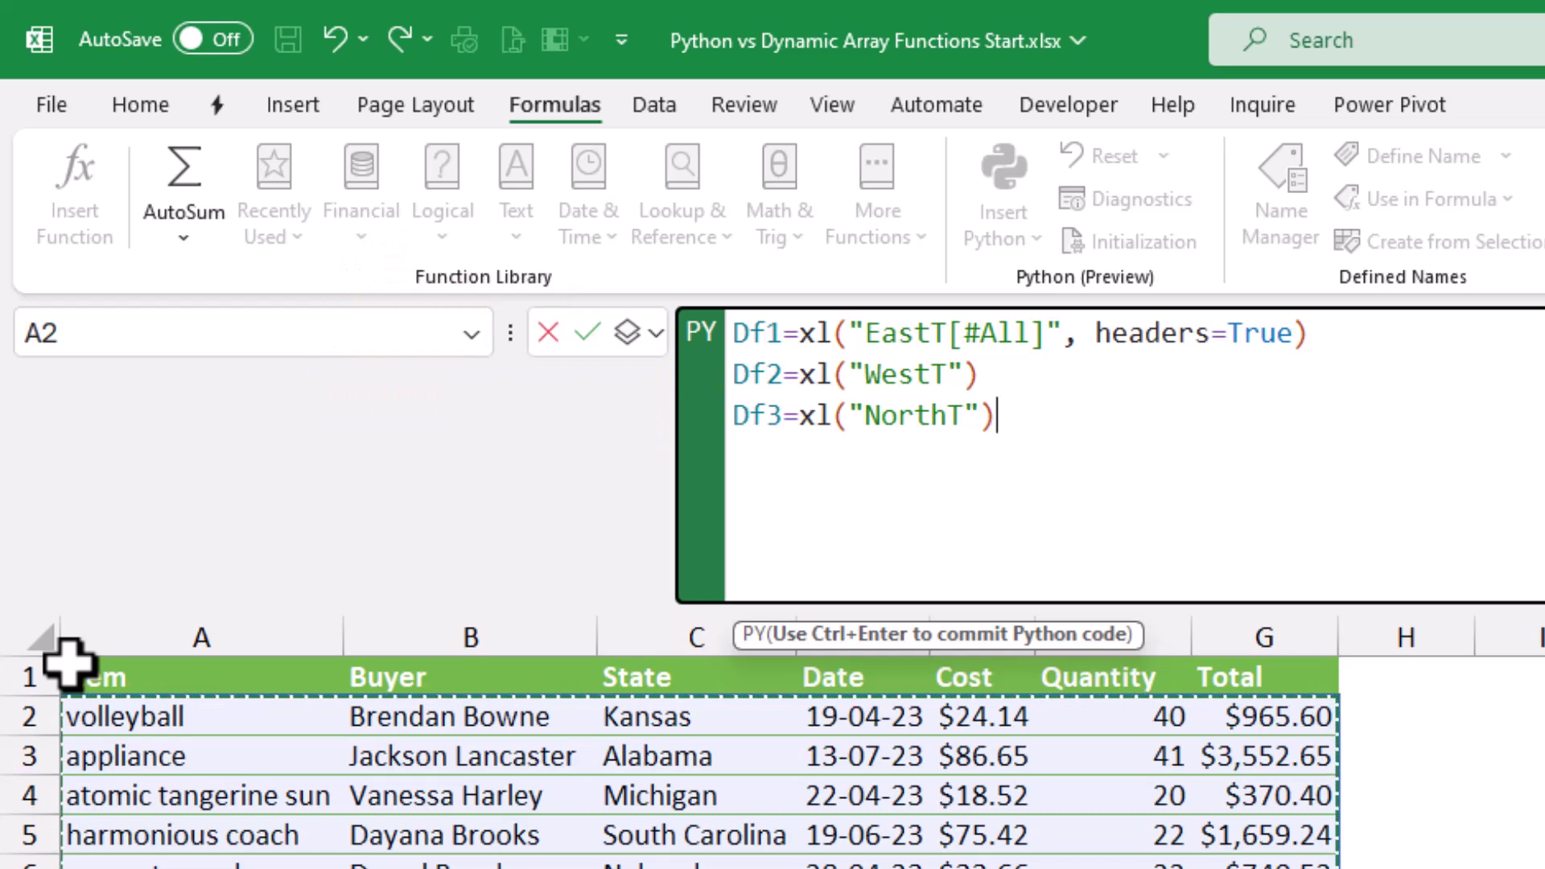
- Add Ranges=[Df1,Df2,Df3] and Combined=pd.concat(Ranges) to the Python code
key(Return)
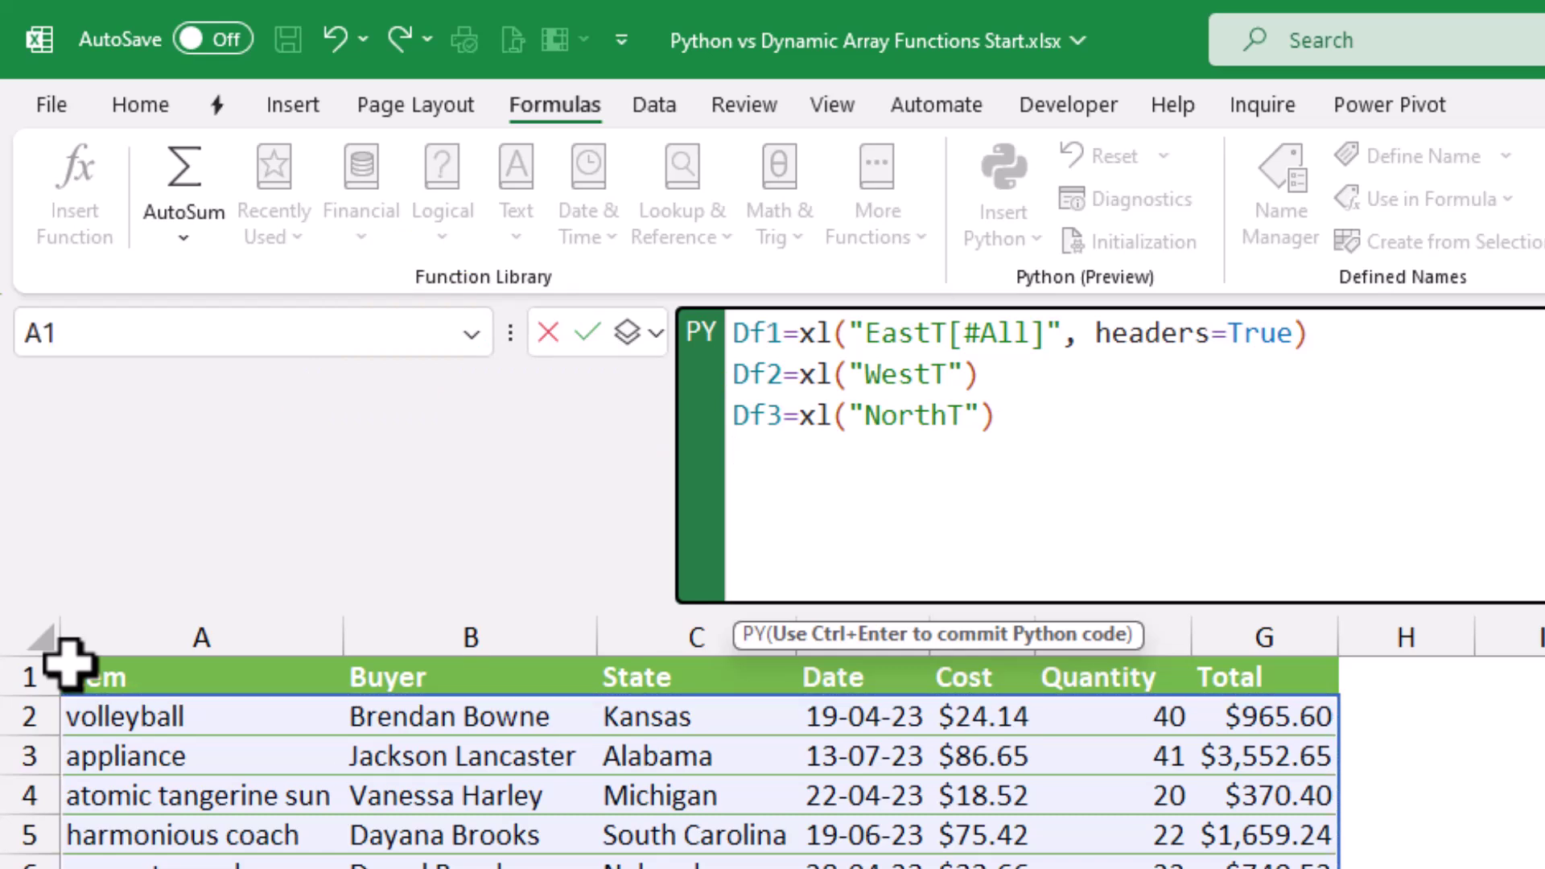
text(Ranges)
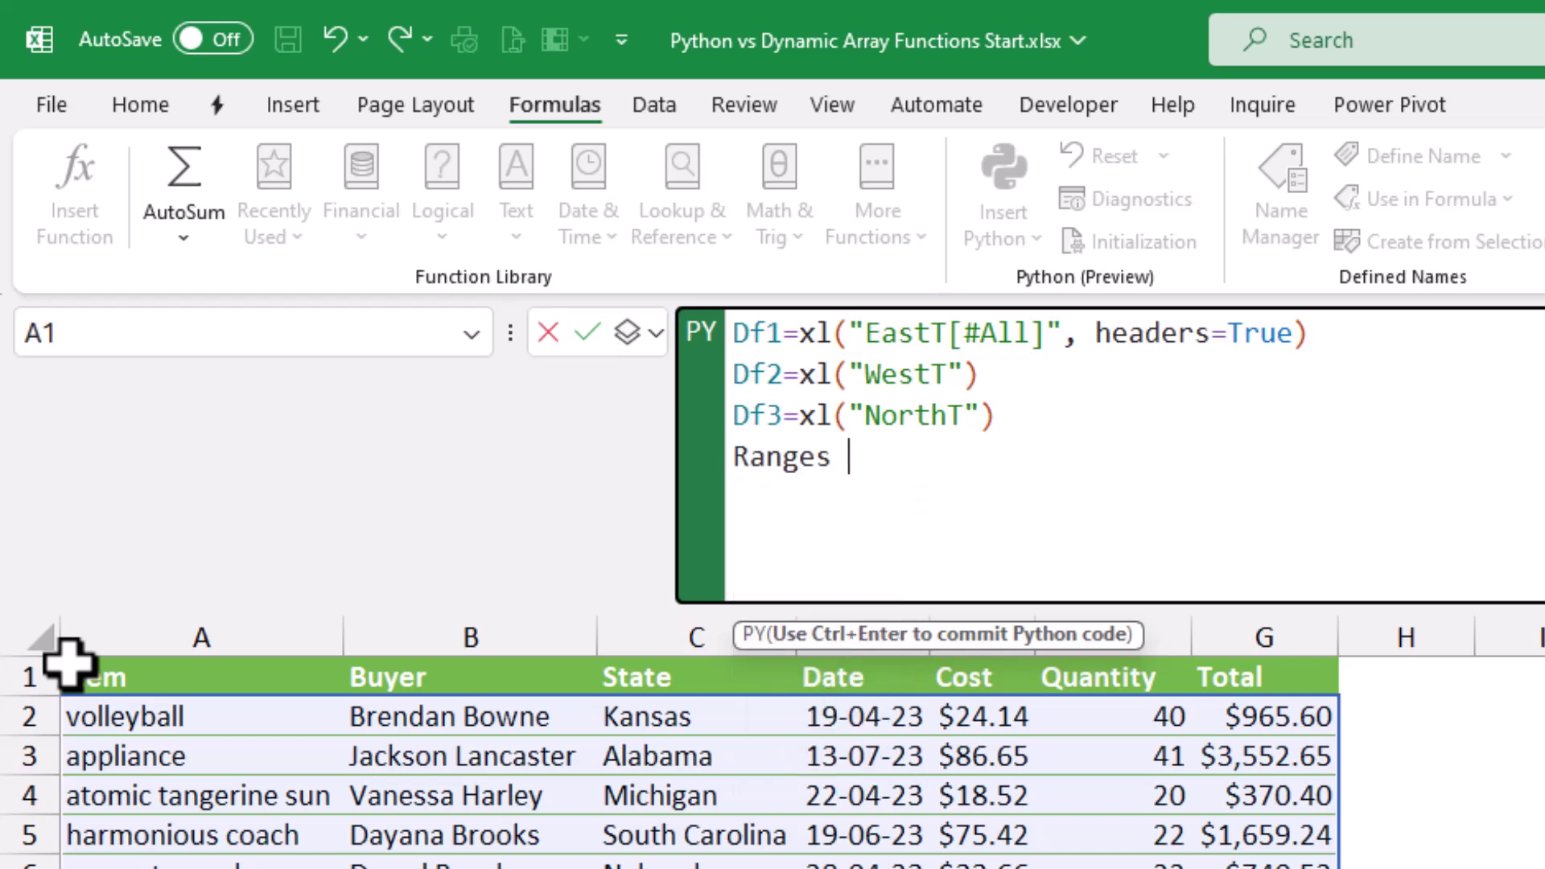
text(=[)
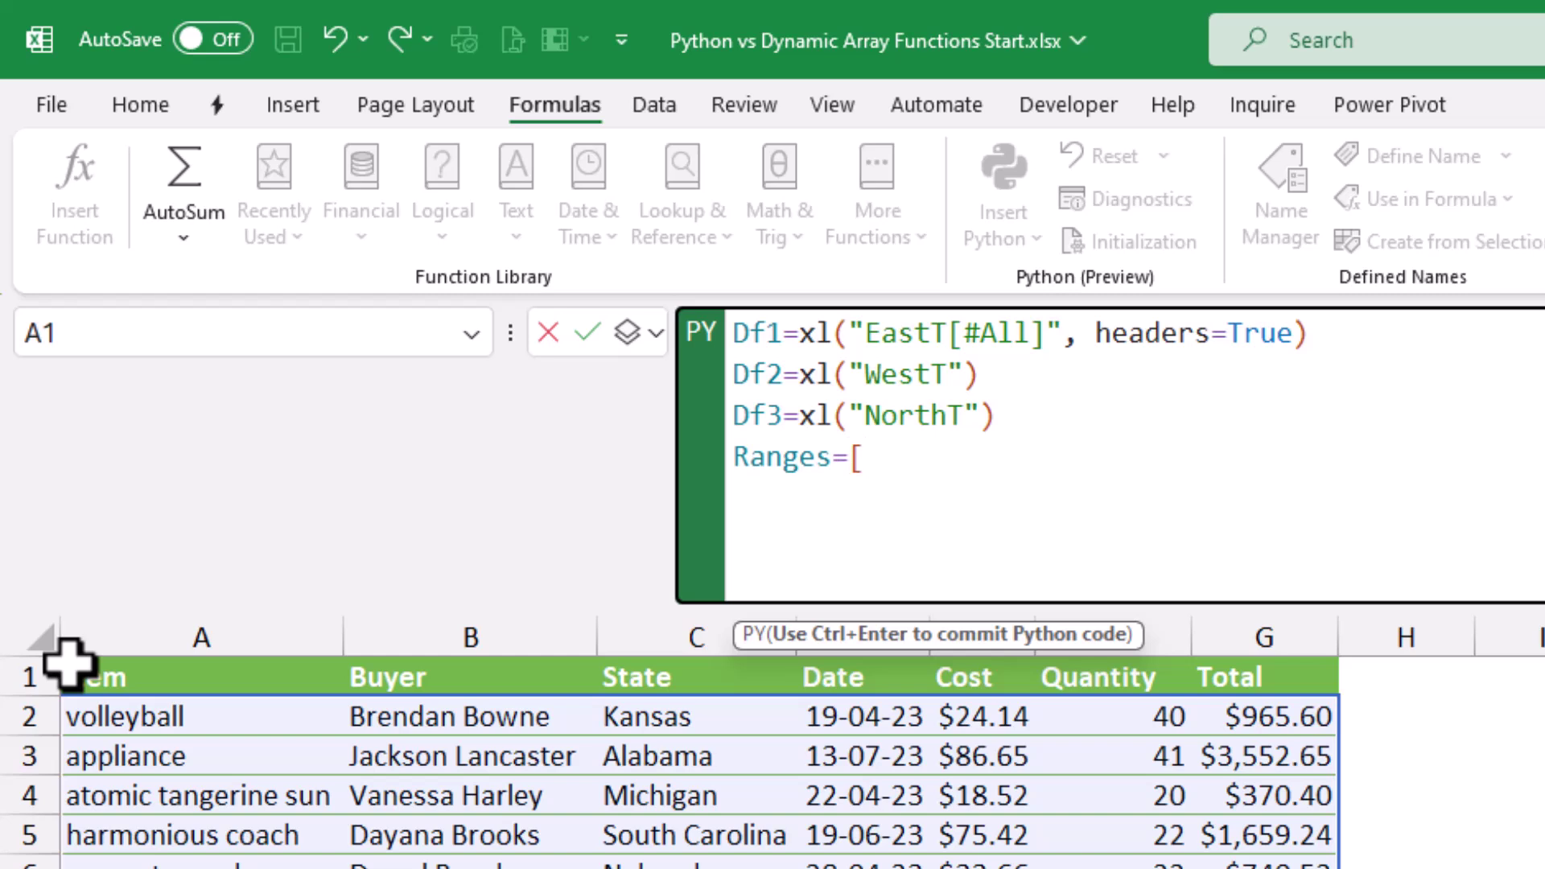
text(Df1,Df2,Df3)
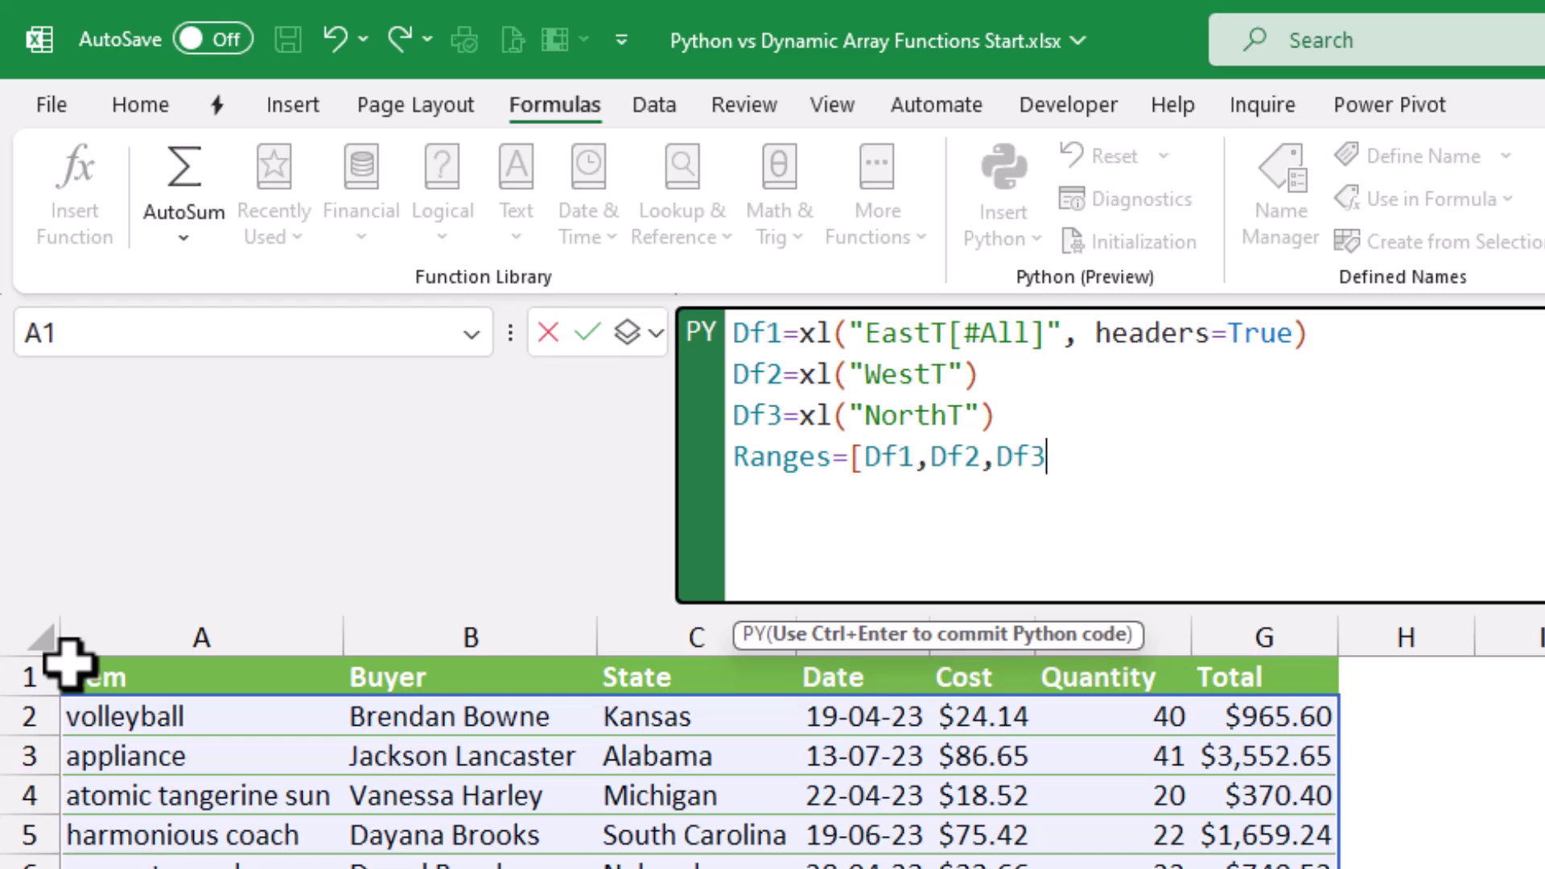
text(])
text(Combined)
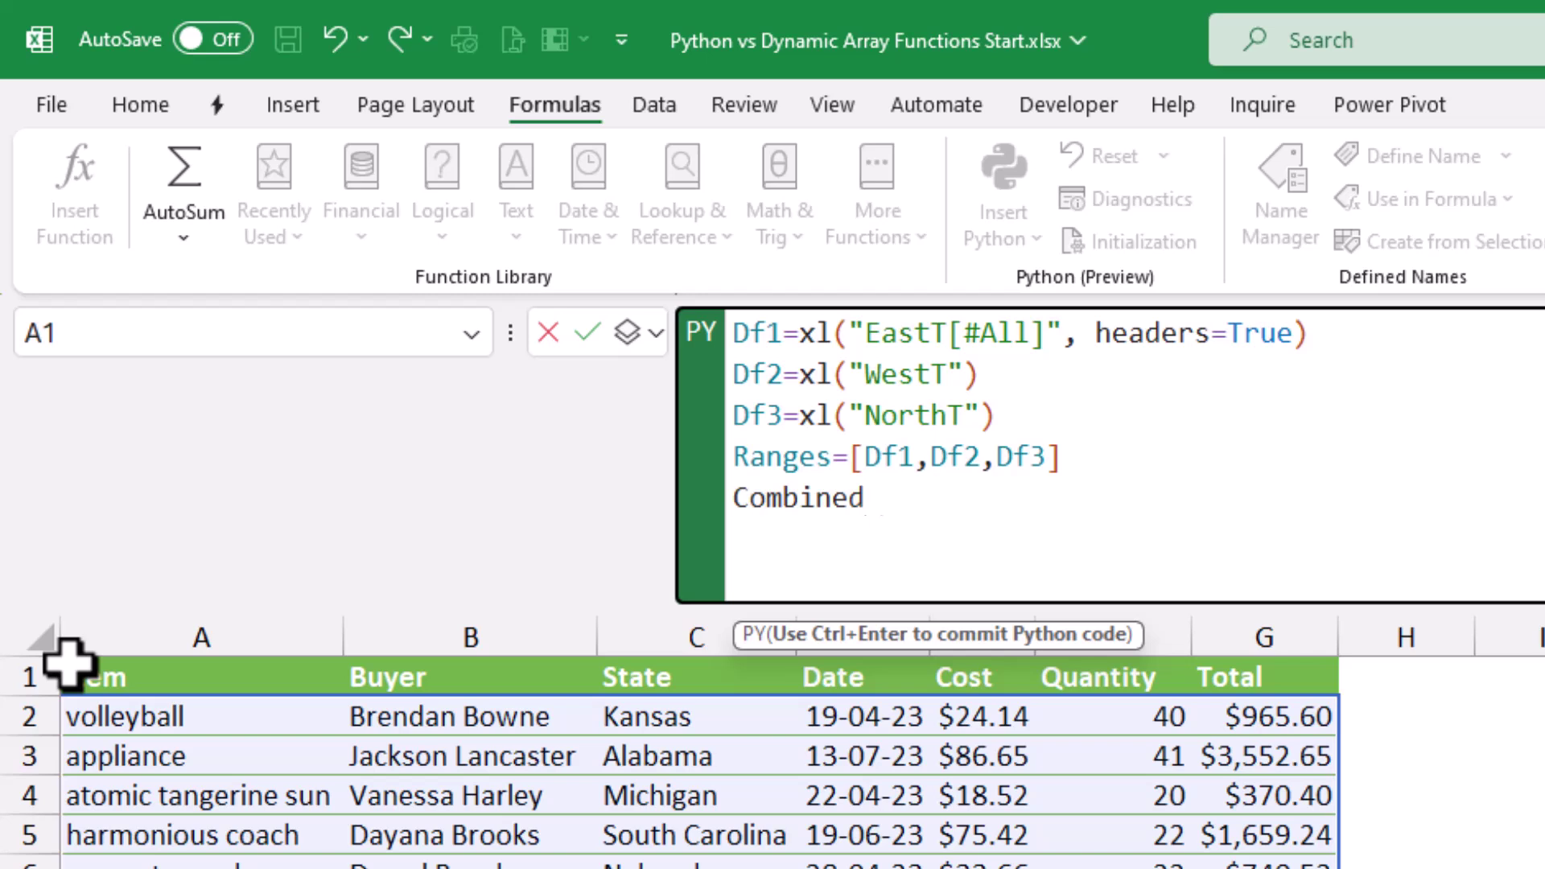
text(=pd)
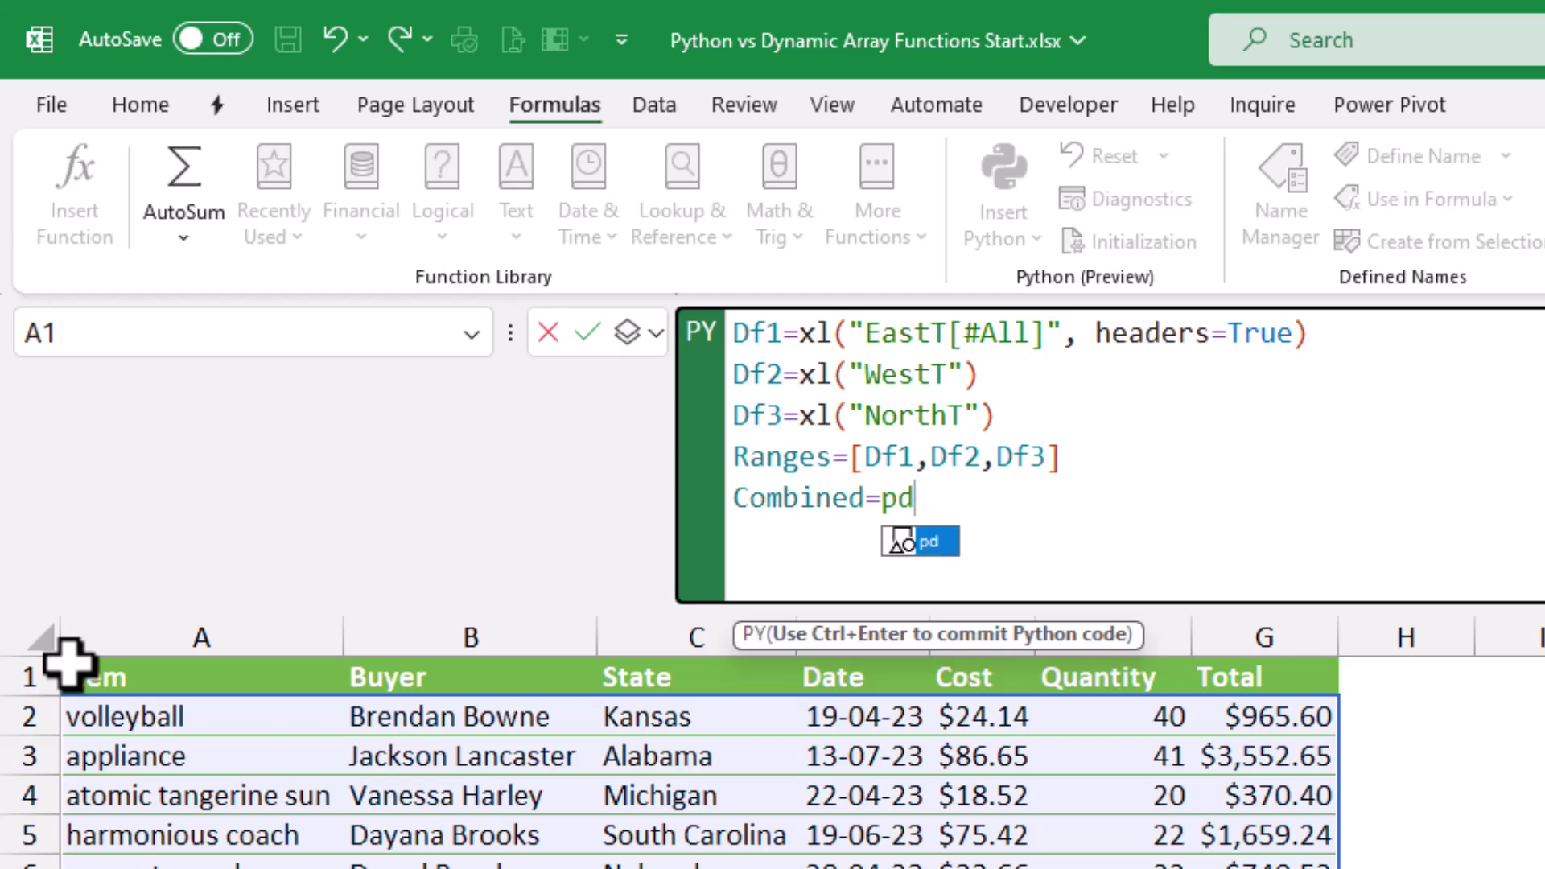
text(.concat)
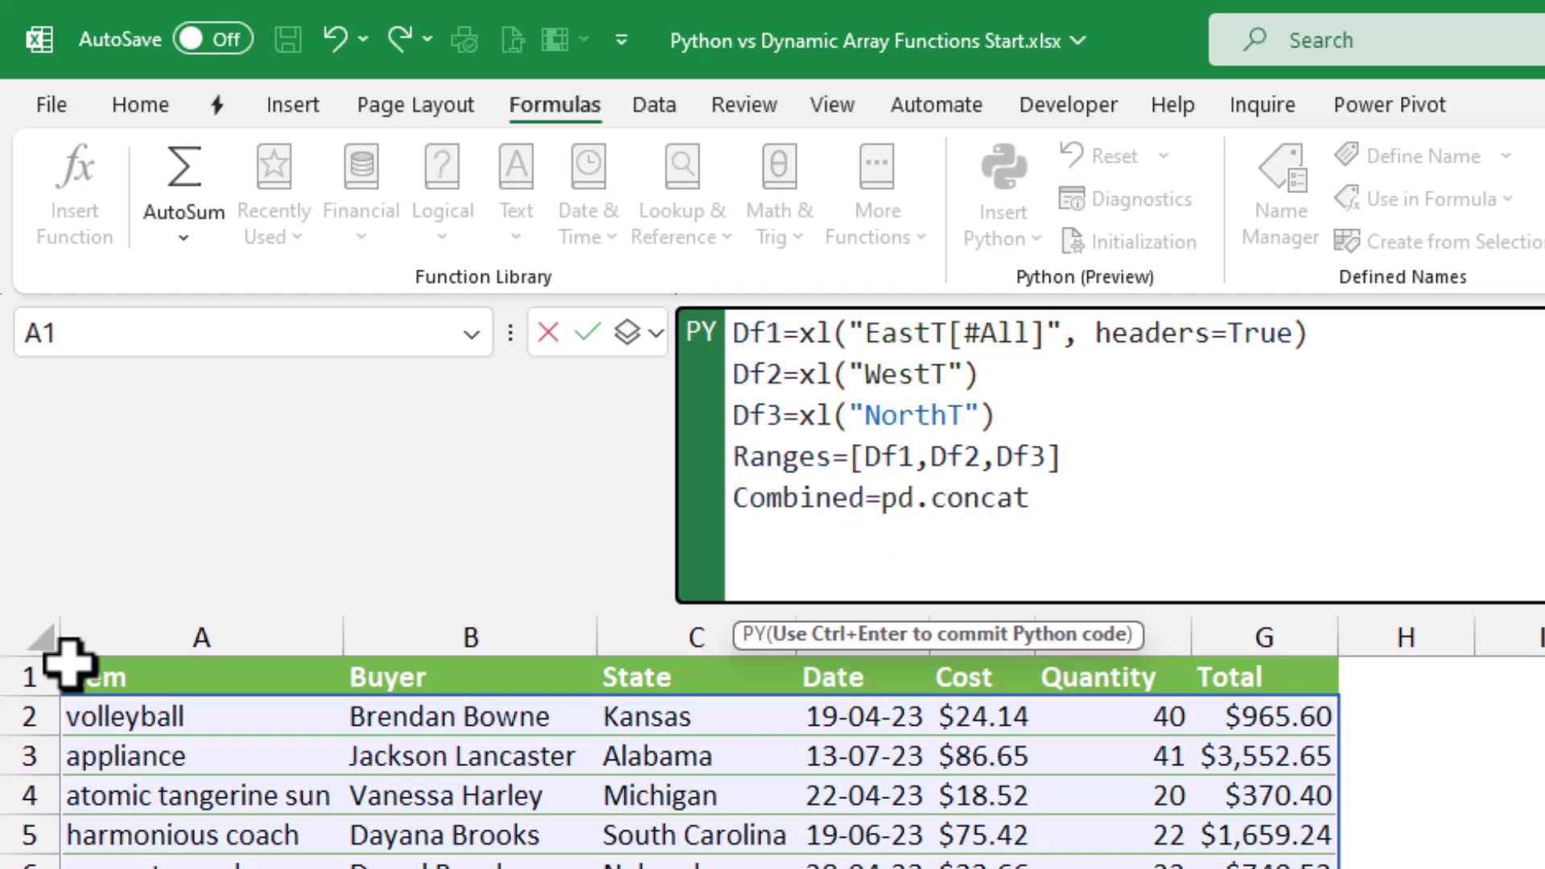
text(()
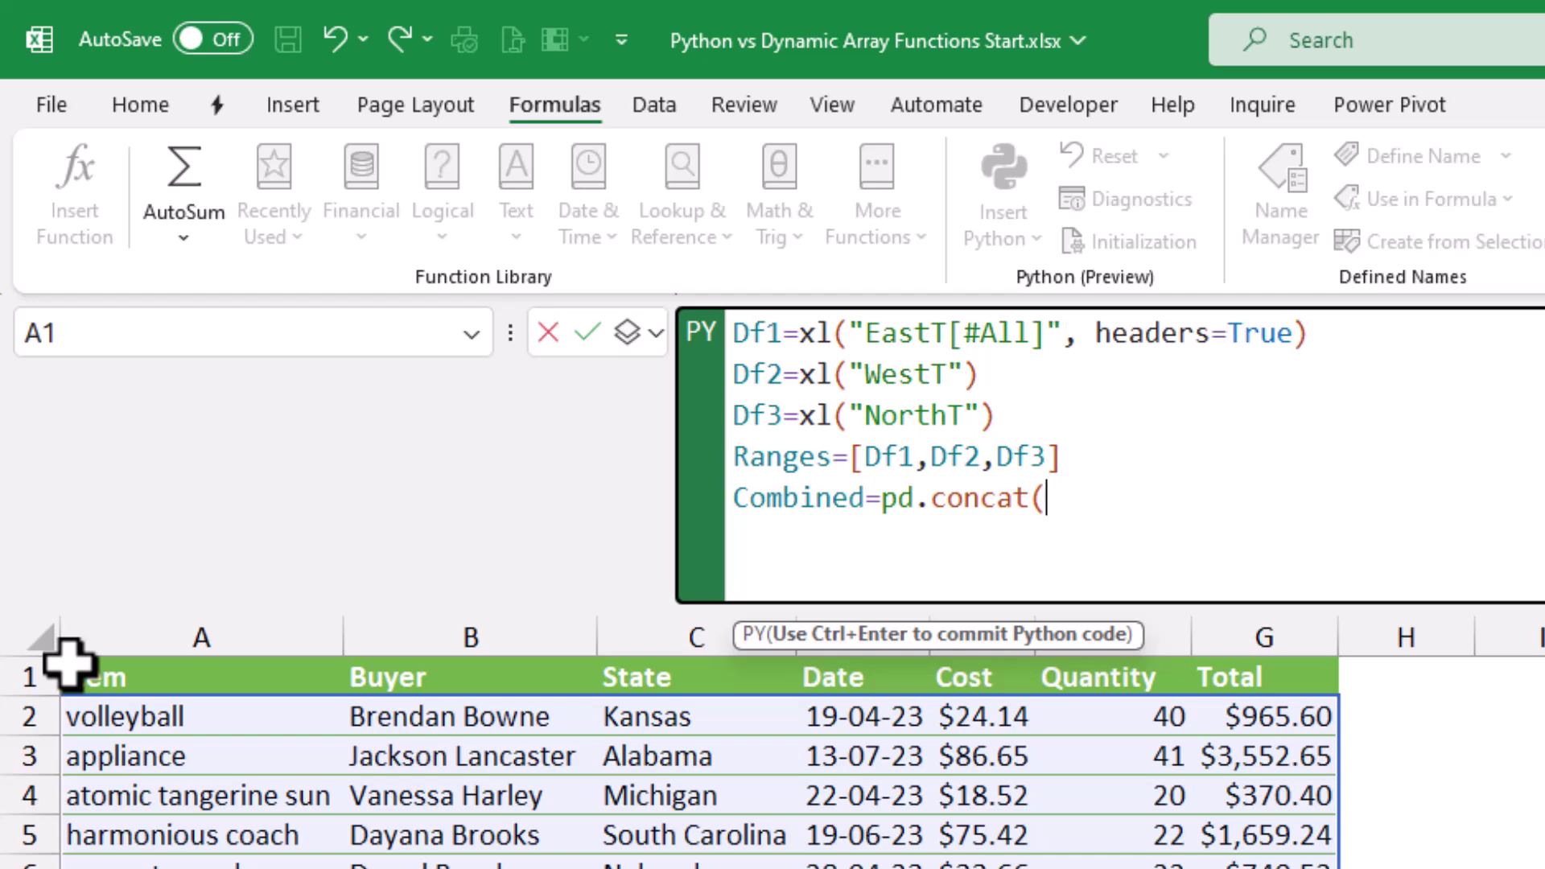
text(Rang)
key(Tab)
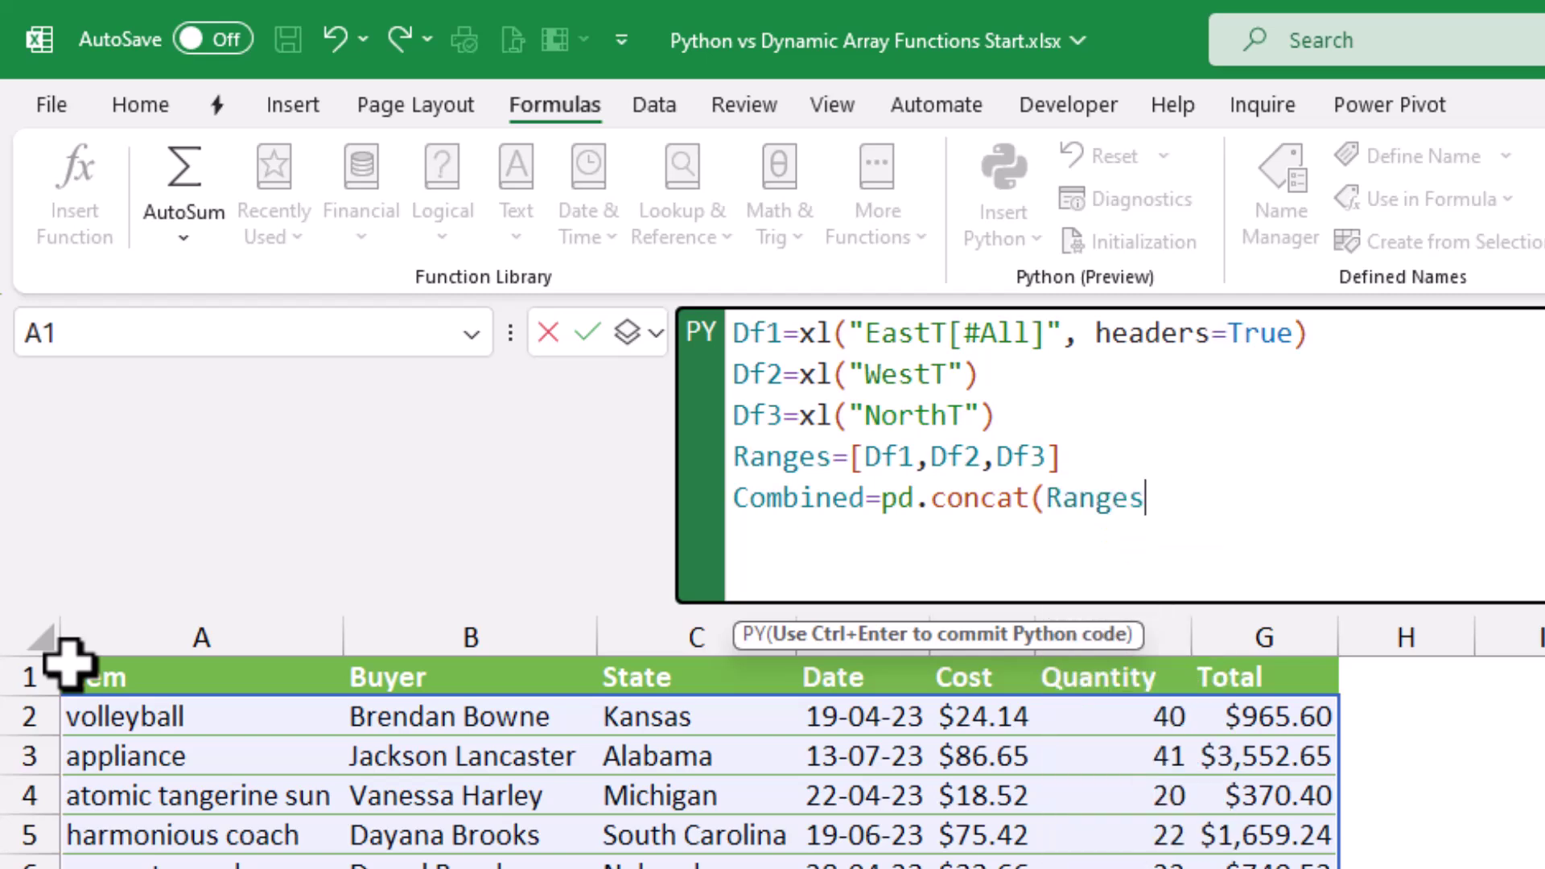
text())
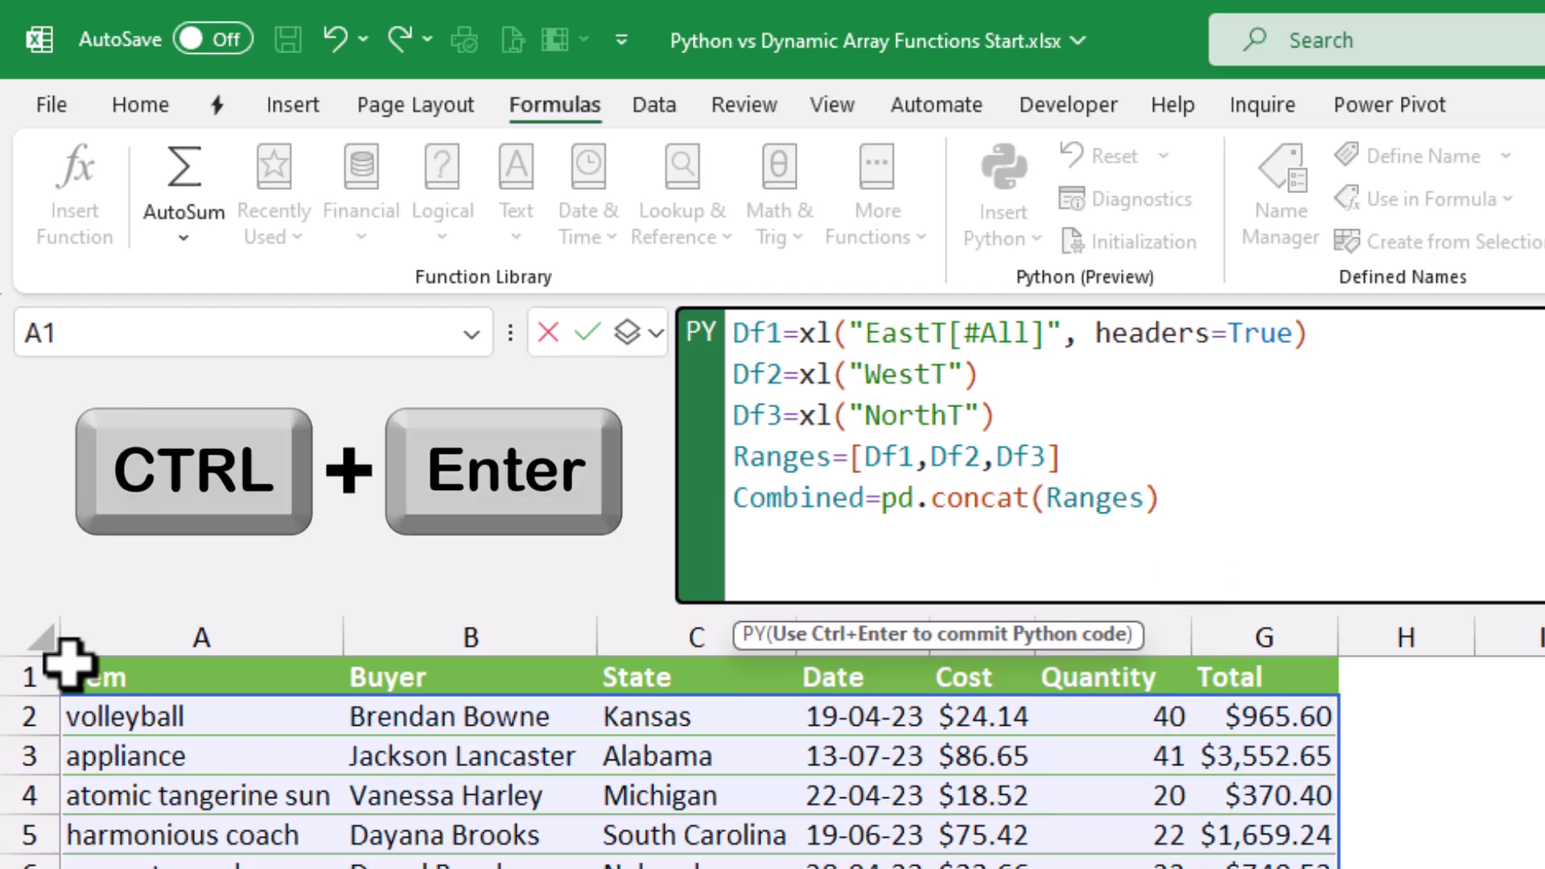
- Run the Python cell and output the combined DataFrame as Excel values from A1
key(ctrl+Return)
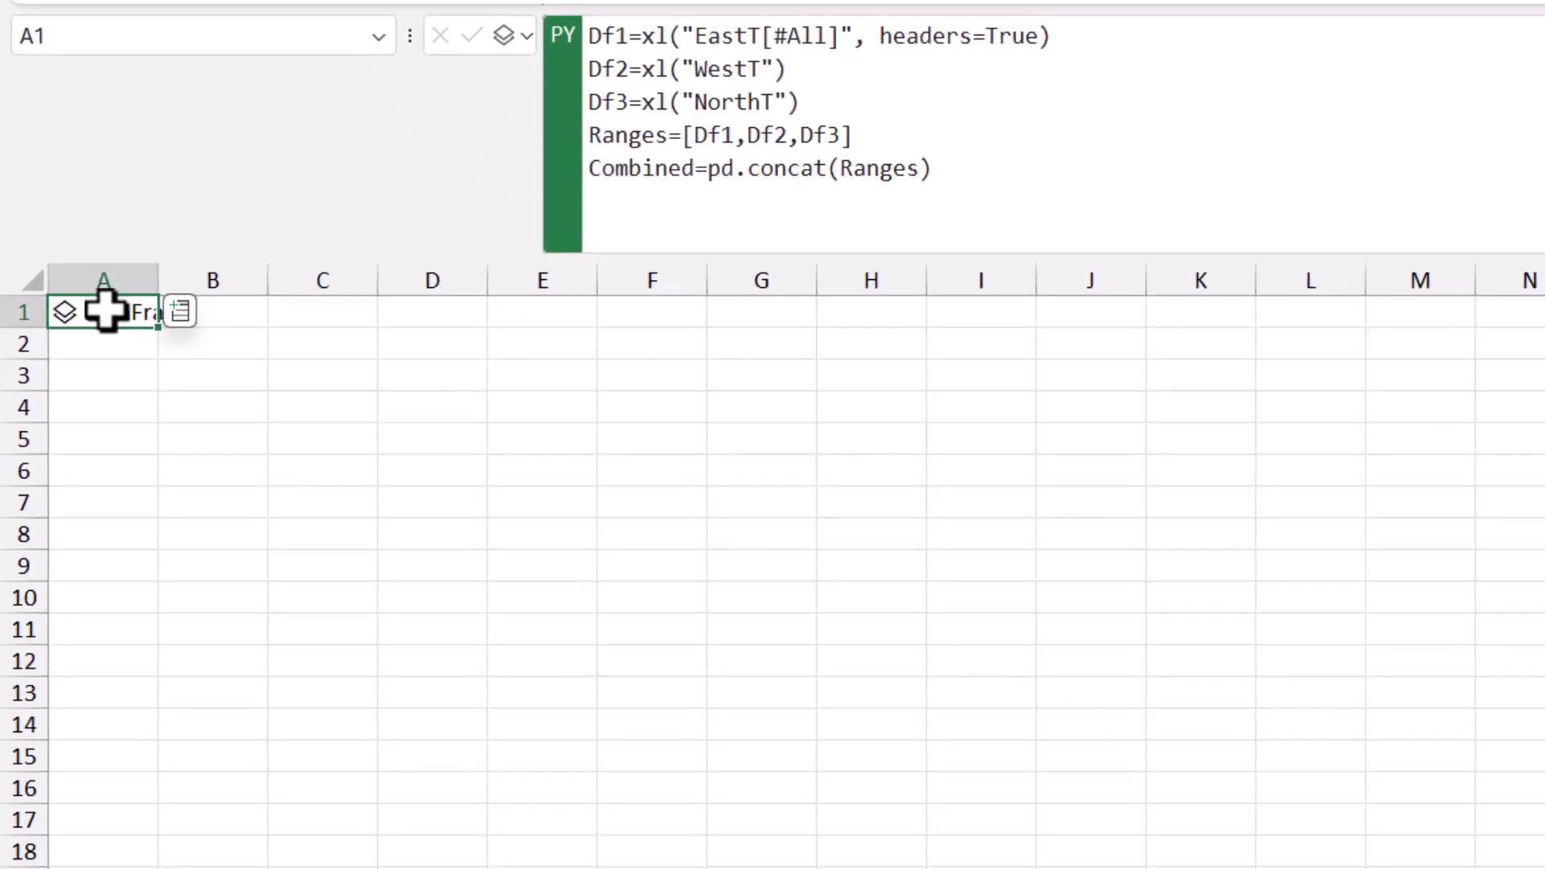
click(524, 36)
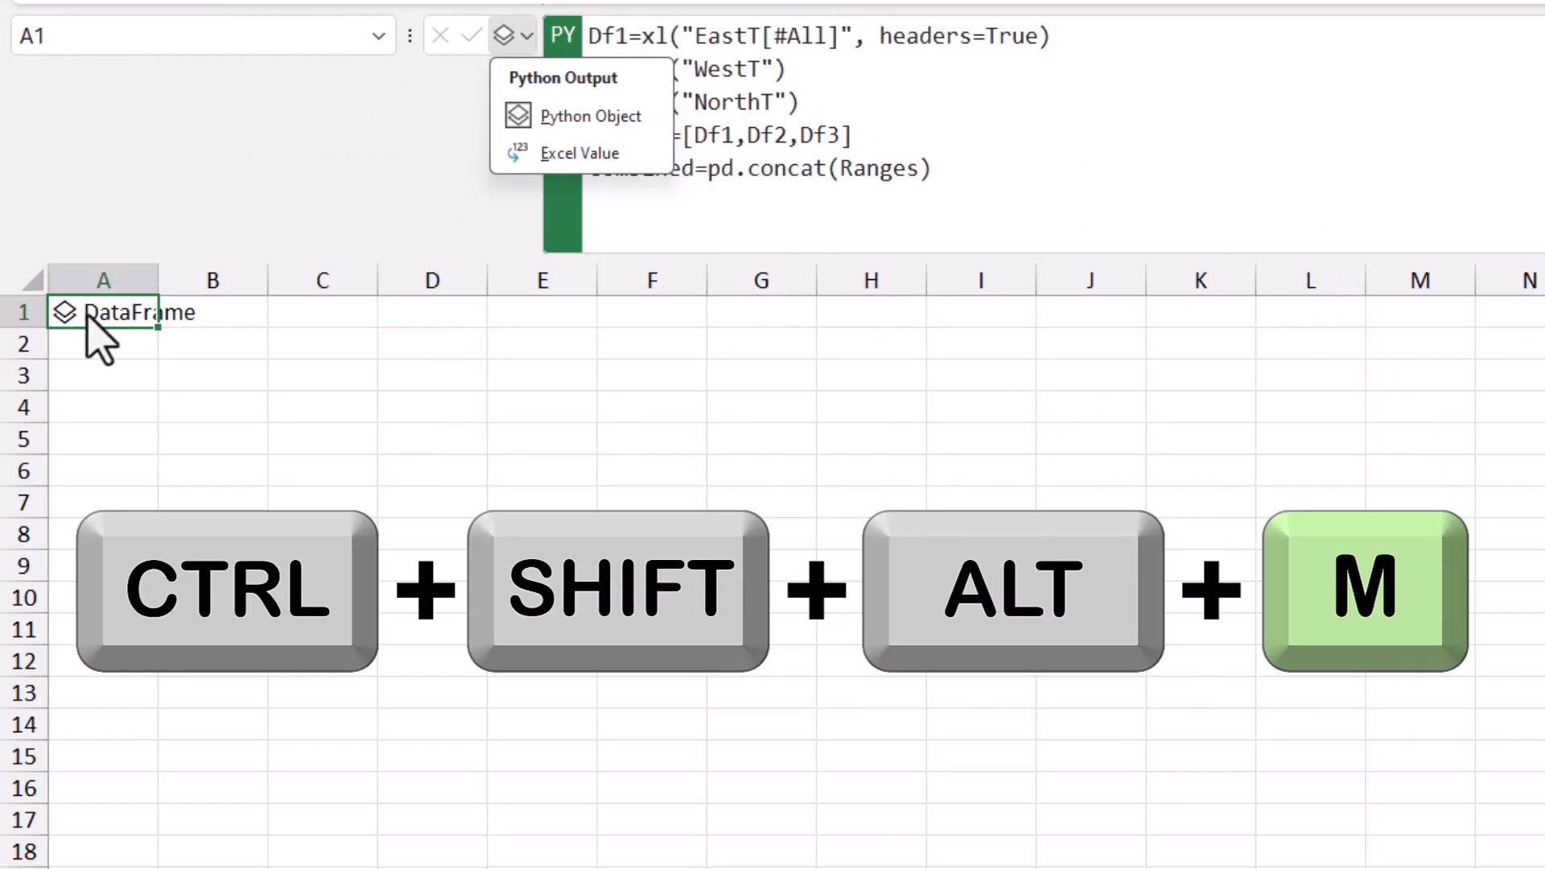
key(ctrl+shift+alt+m)
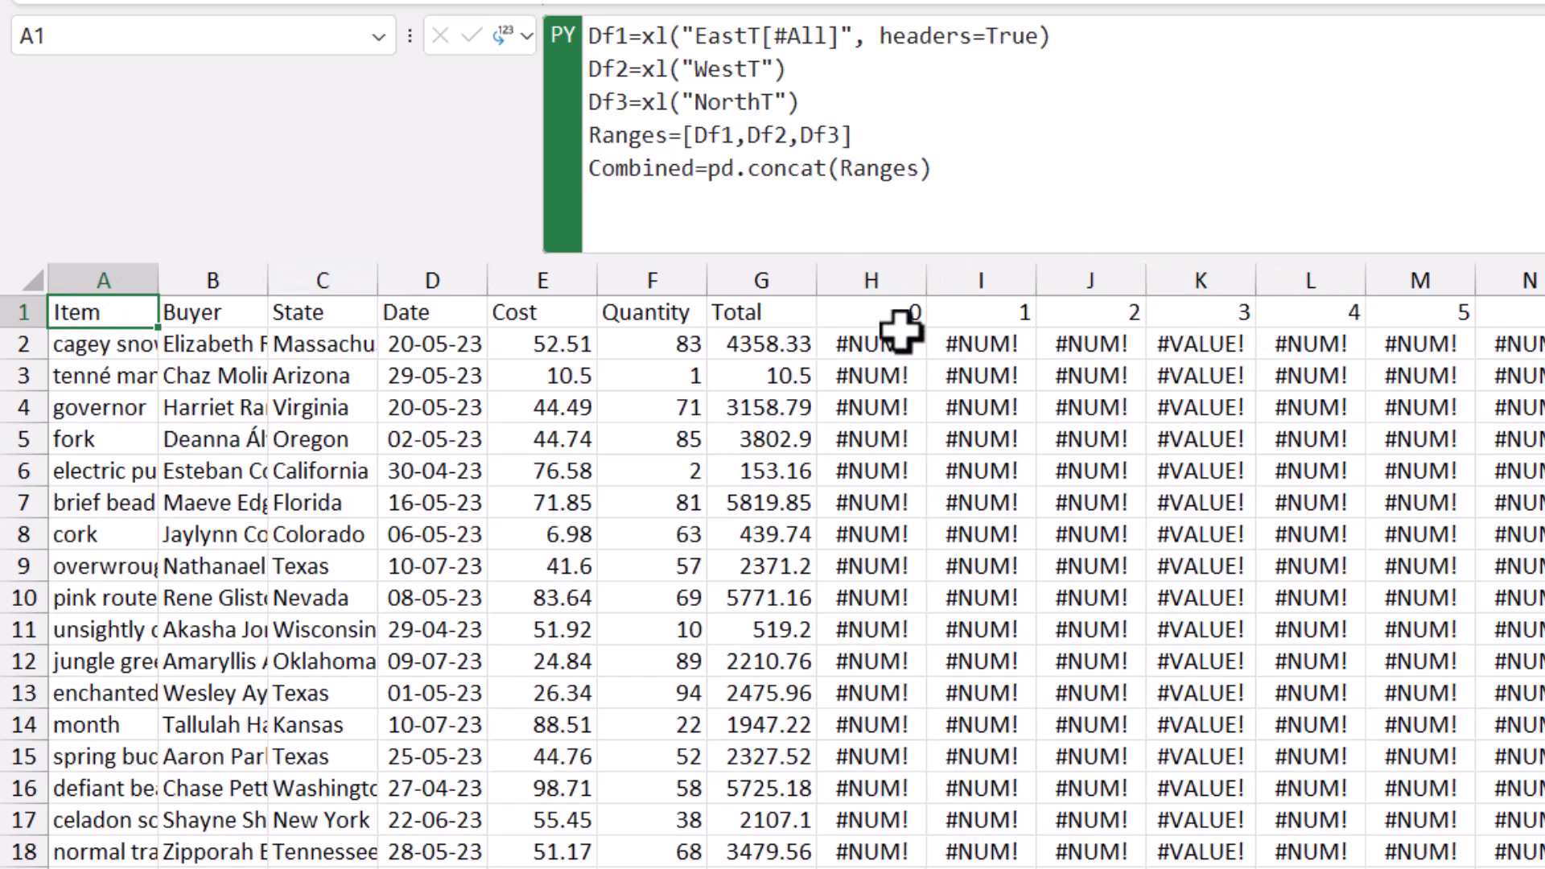
- Delete ', headers=True' from the Df1 line and rerun the Python code
click(1039, 36)
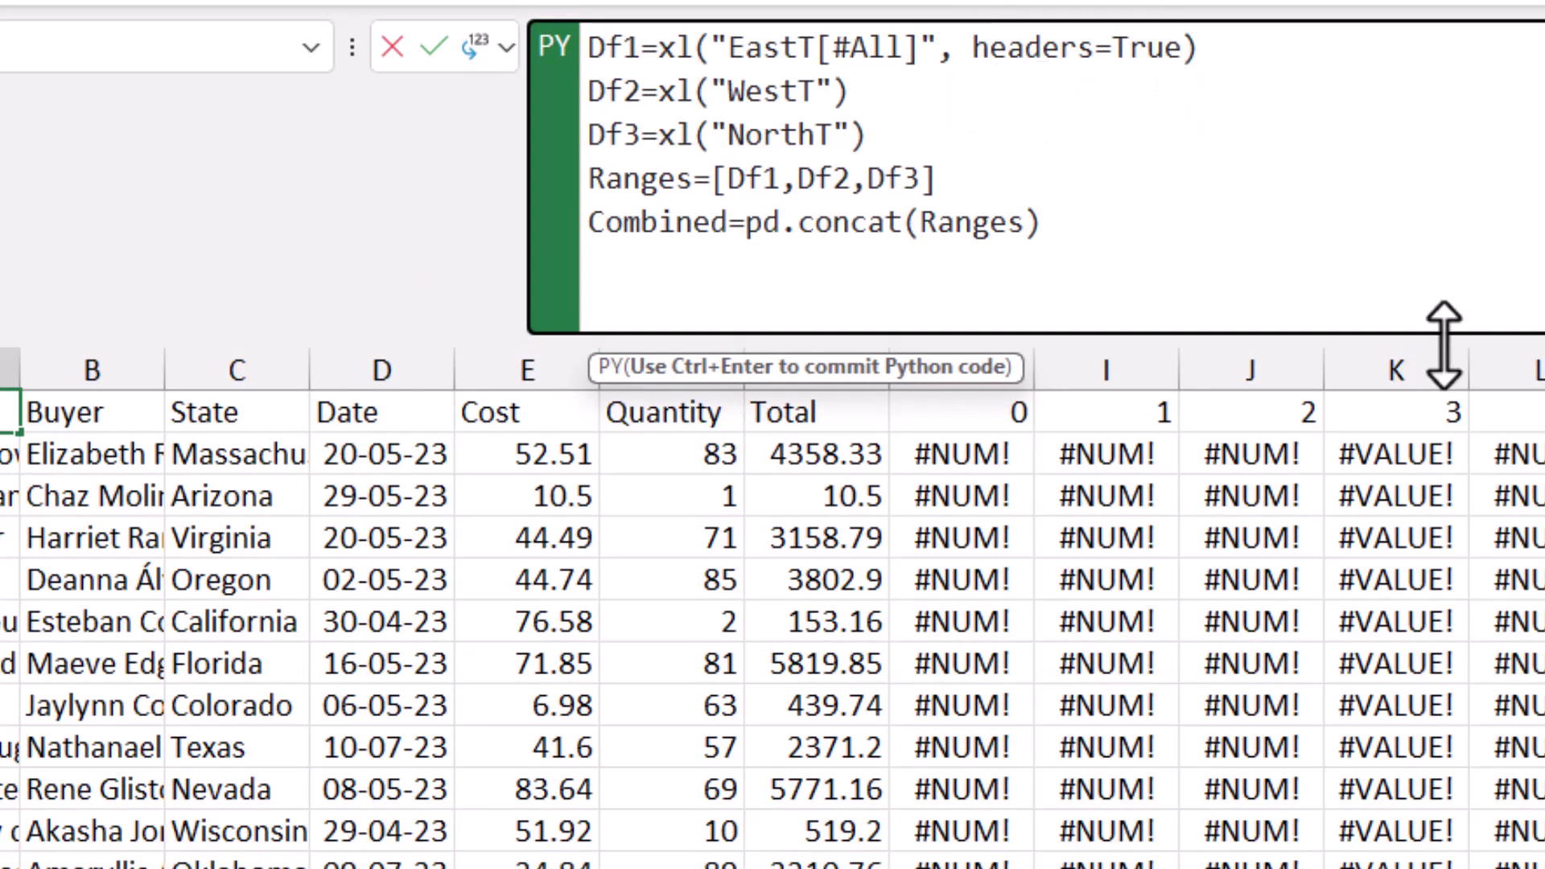
key(BackSpace)
key(BackSpace)
key(BackSpace)
key(BackSpace)
key(BackSpace)
key(BackSpace)
key(BackSpace)
key(BackSpace)
key(BackSpace)
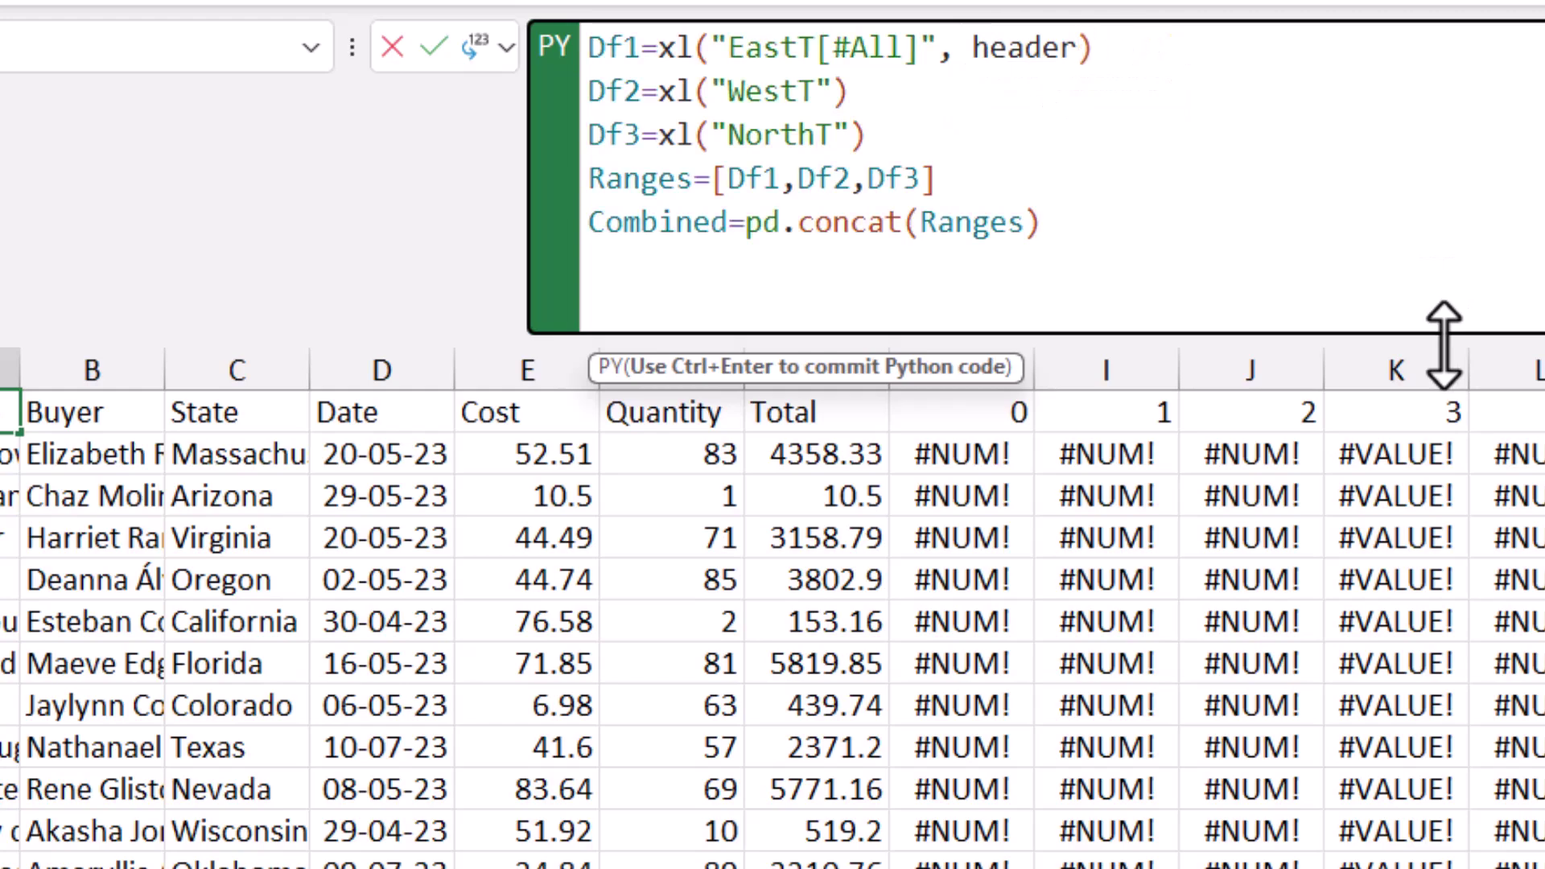
key(BackSpace)
key(BackSpace)
key(BackSpace)
key(BackSpace)
key(BackSpace)
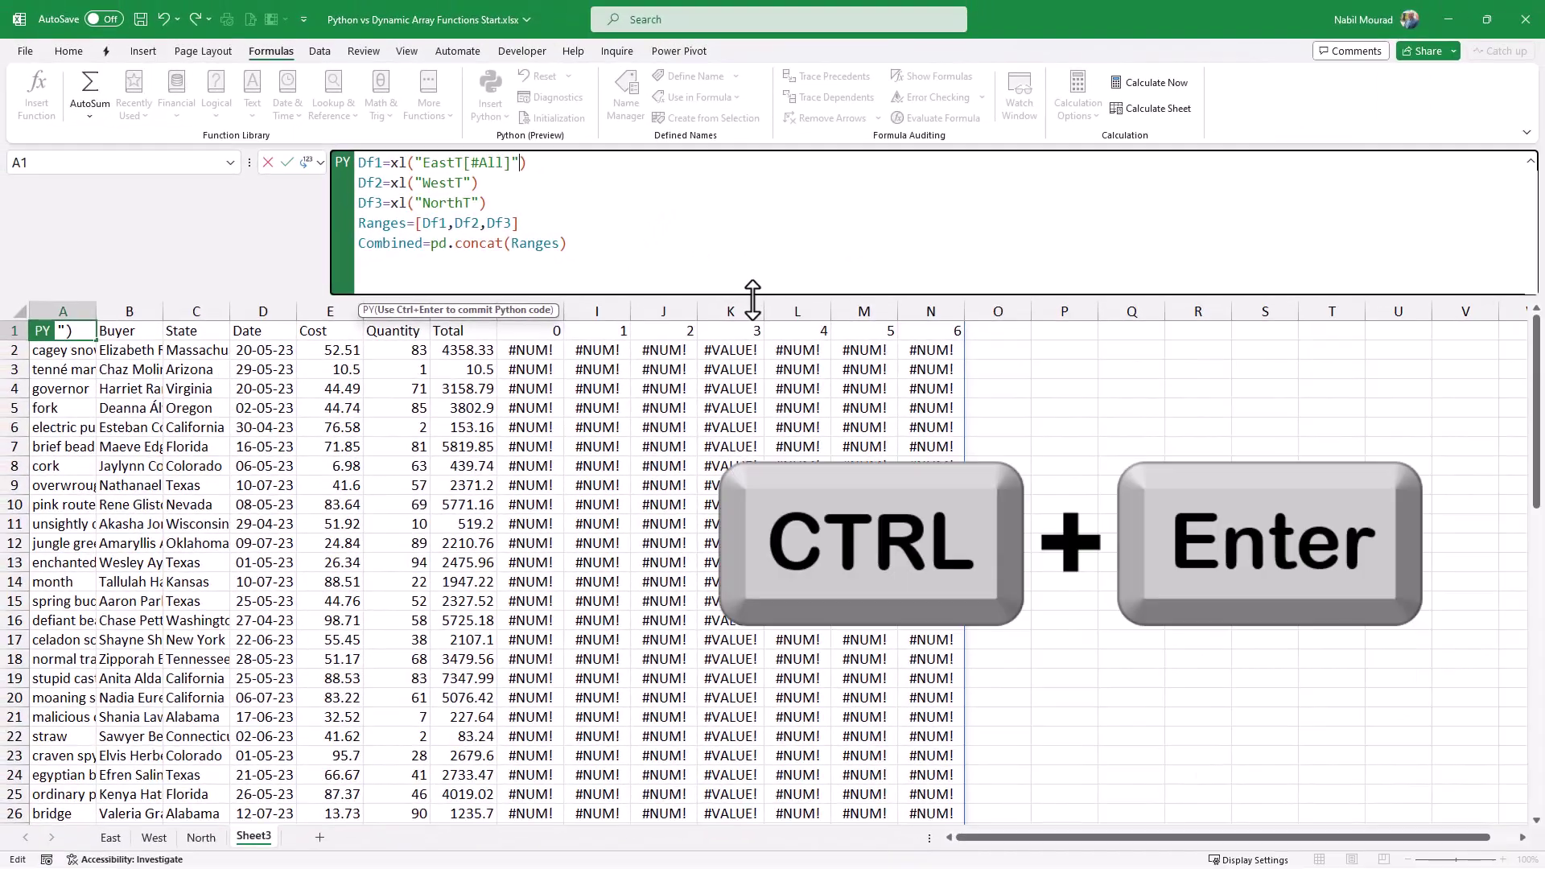
key(ctrl+Return)
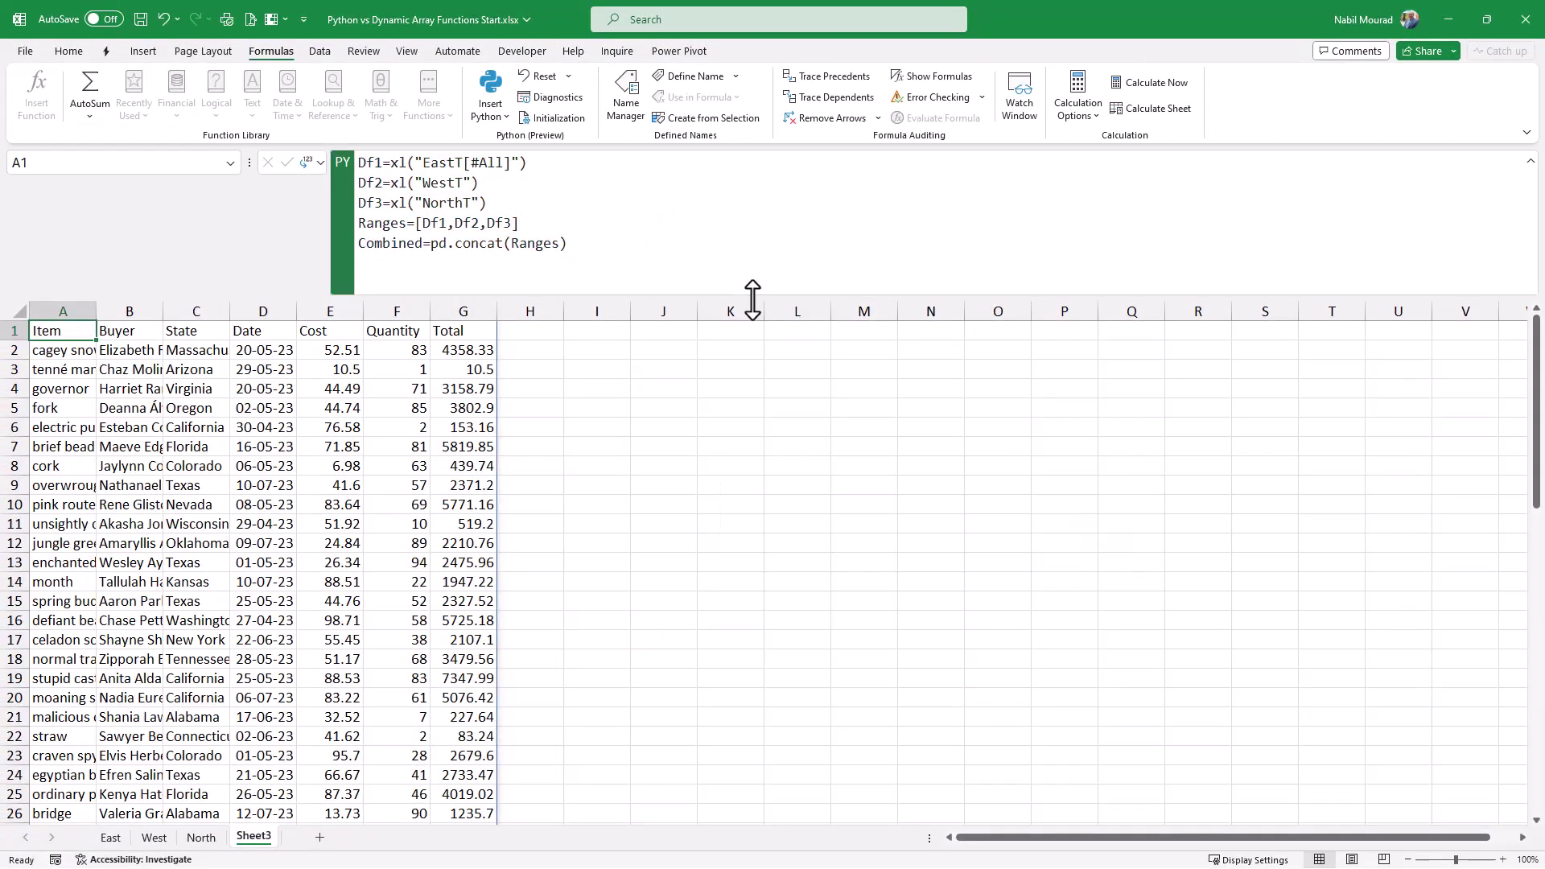
- Start =VSTACK( in cell I1 with EastT[#All] as the first array
click(592, 333)
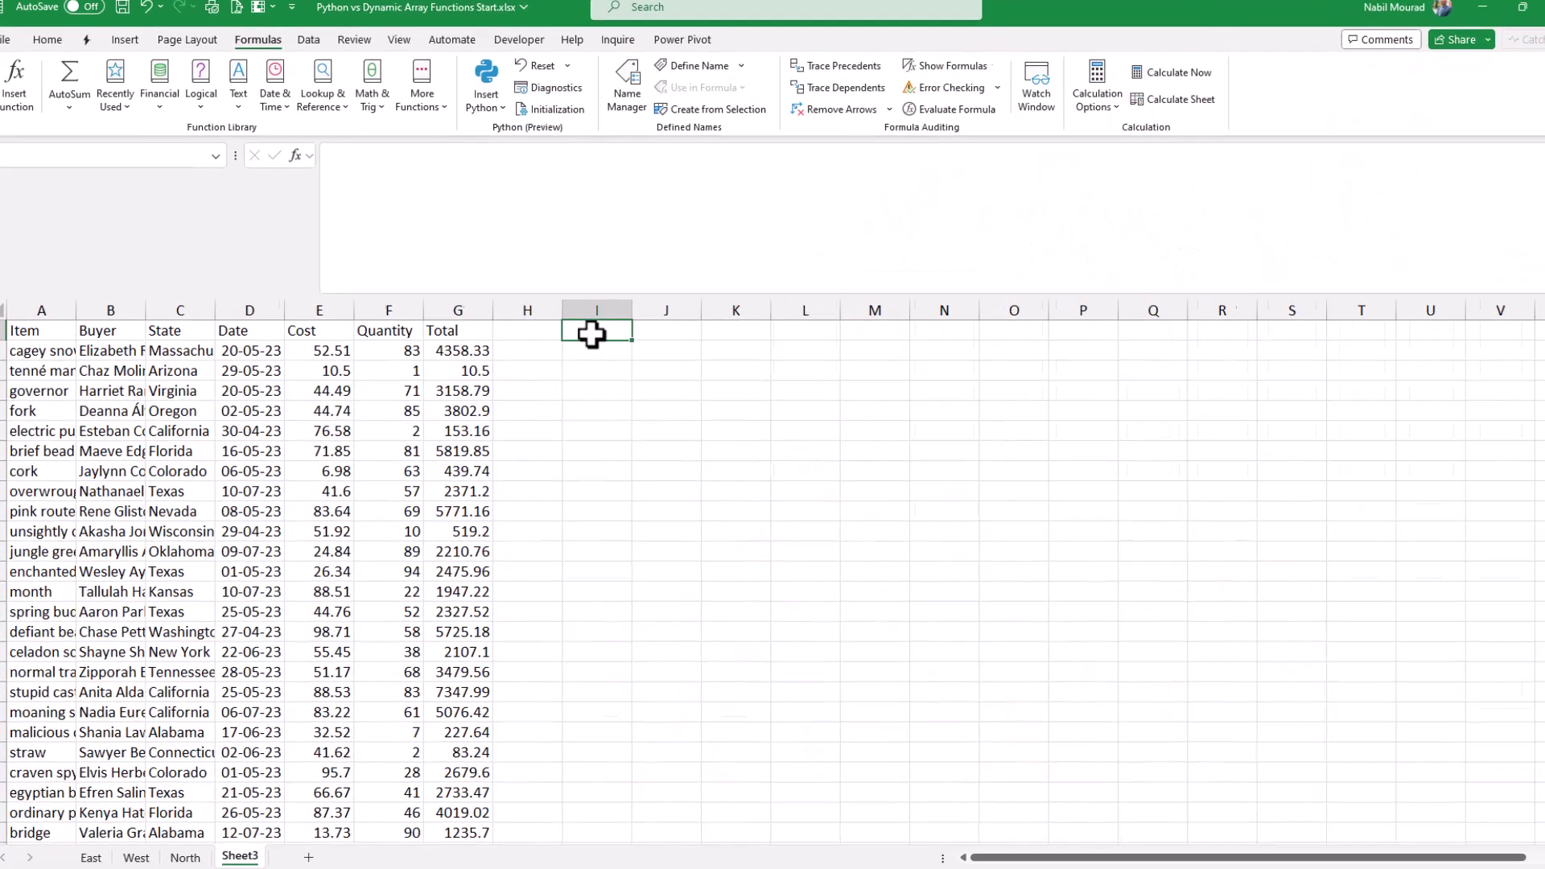
double_click(593, 333)
text(=v)
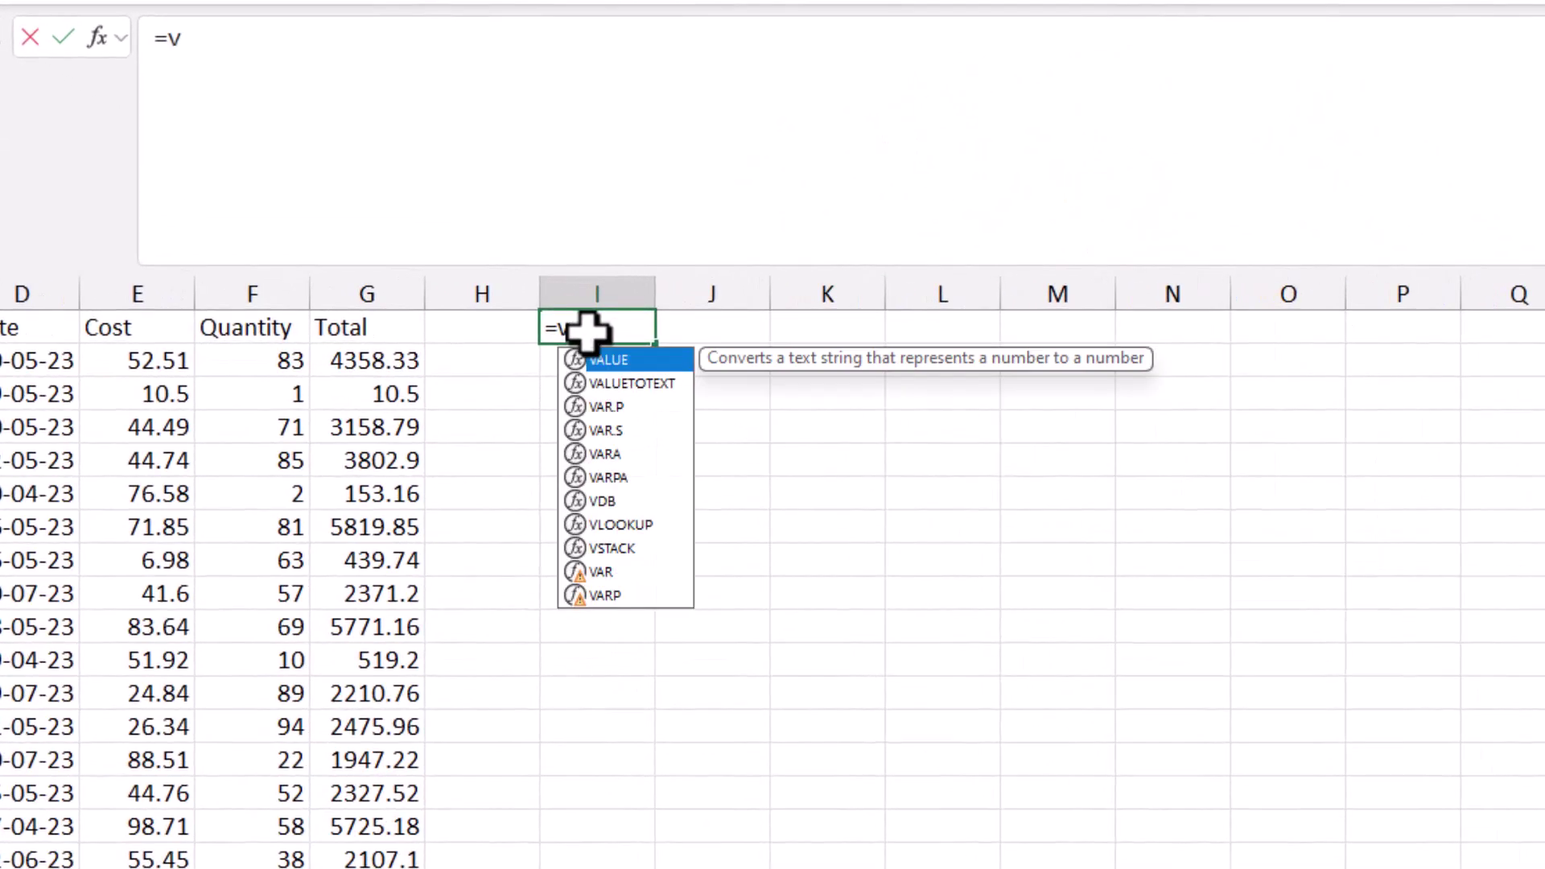
text(sta)
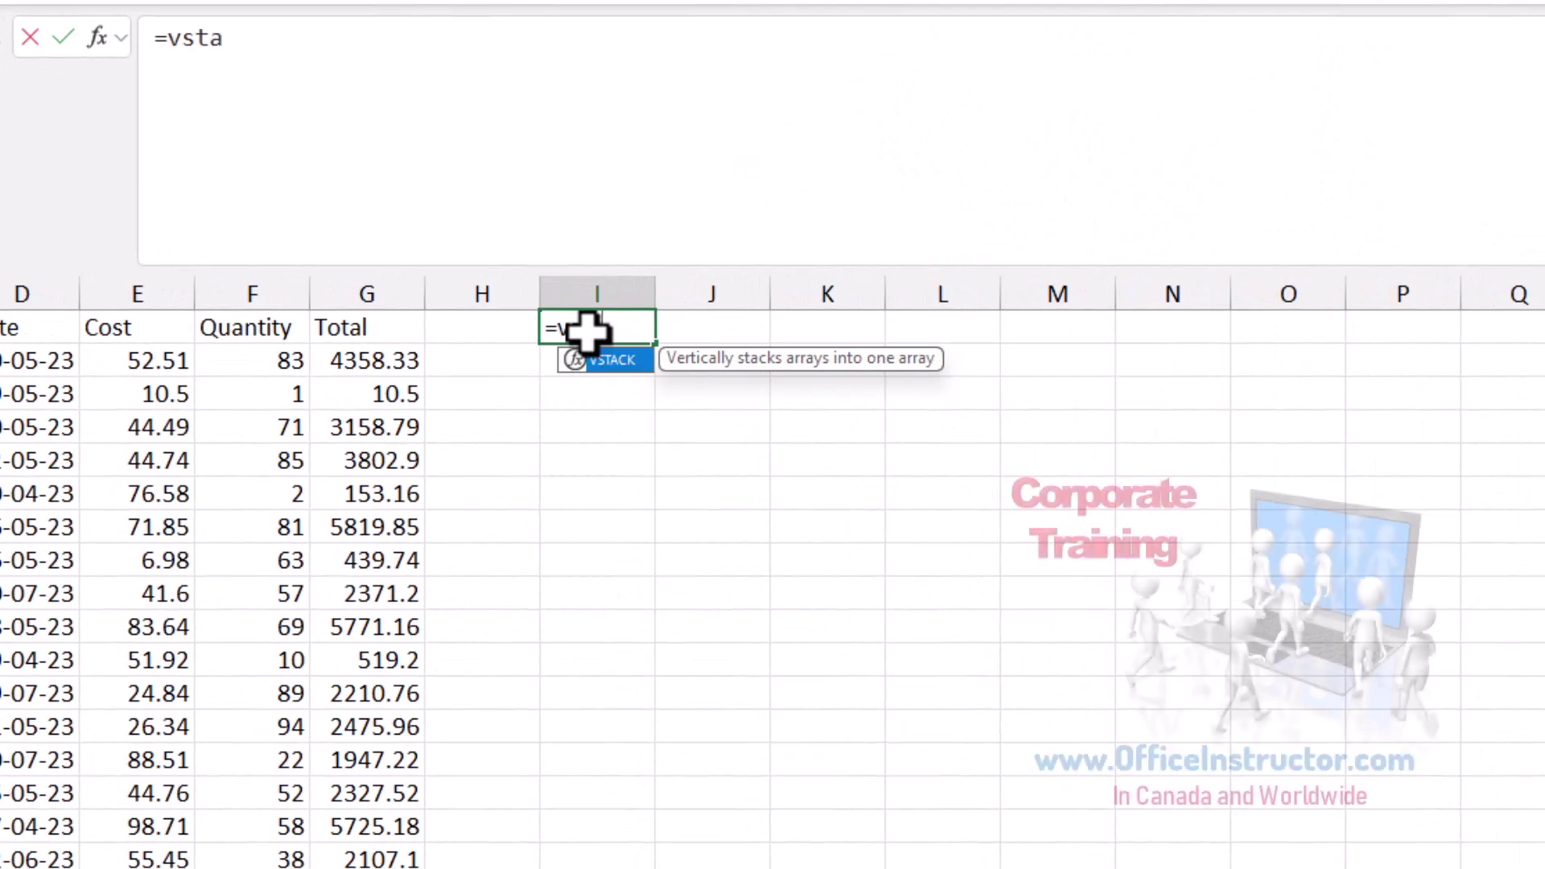
key(Tab)
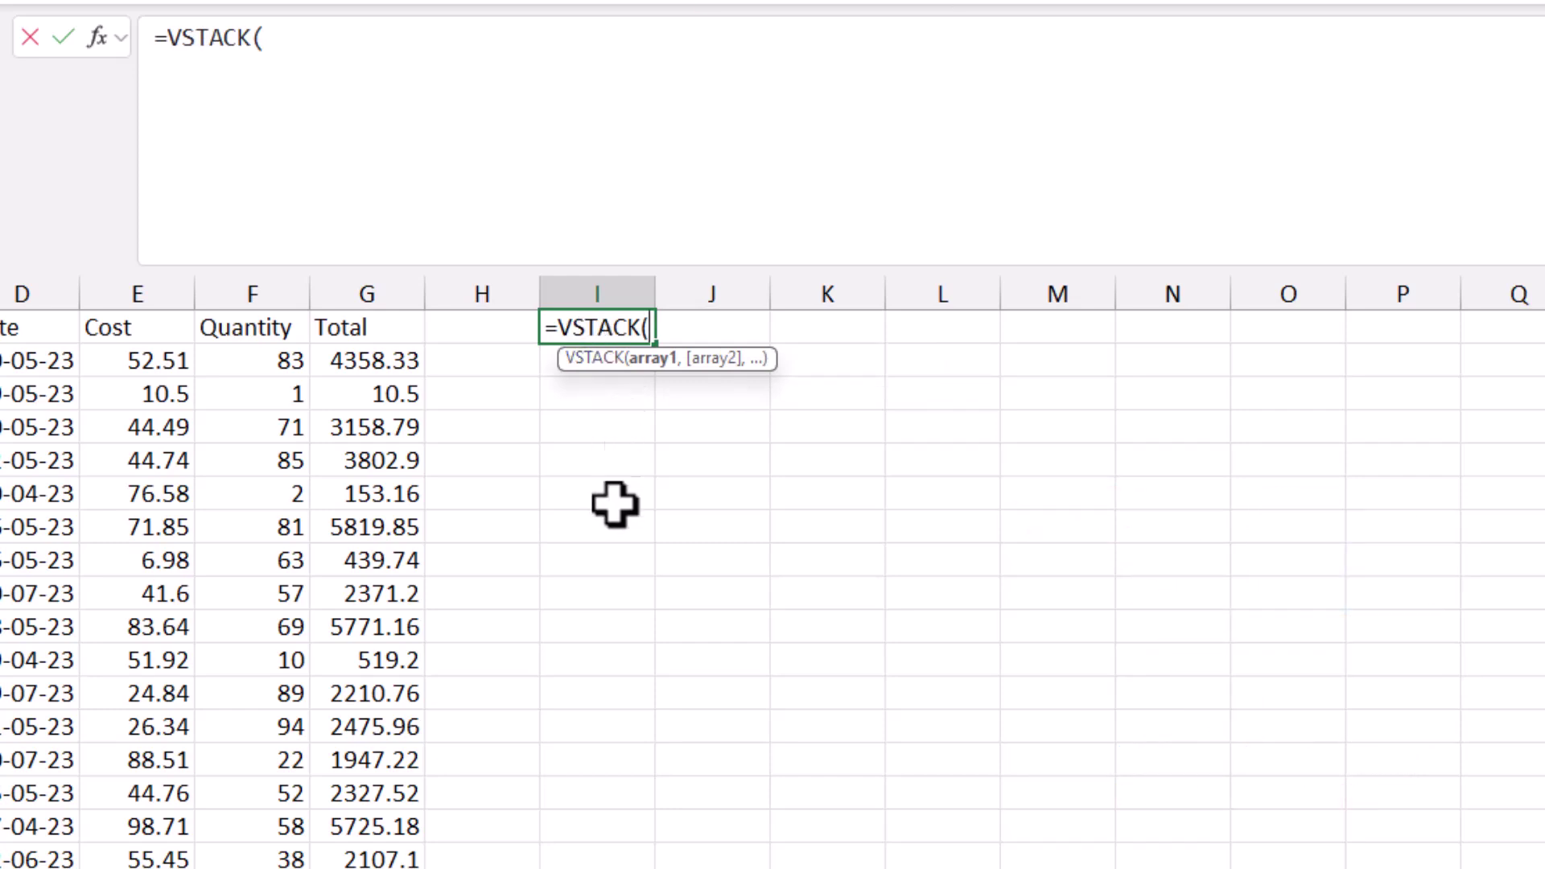
key(ctrl+Page_Down)
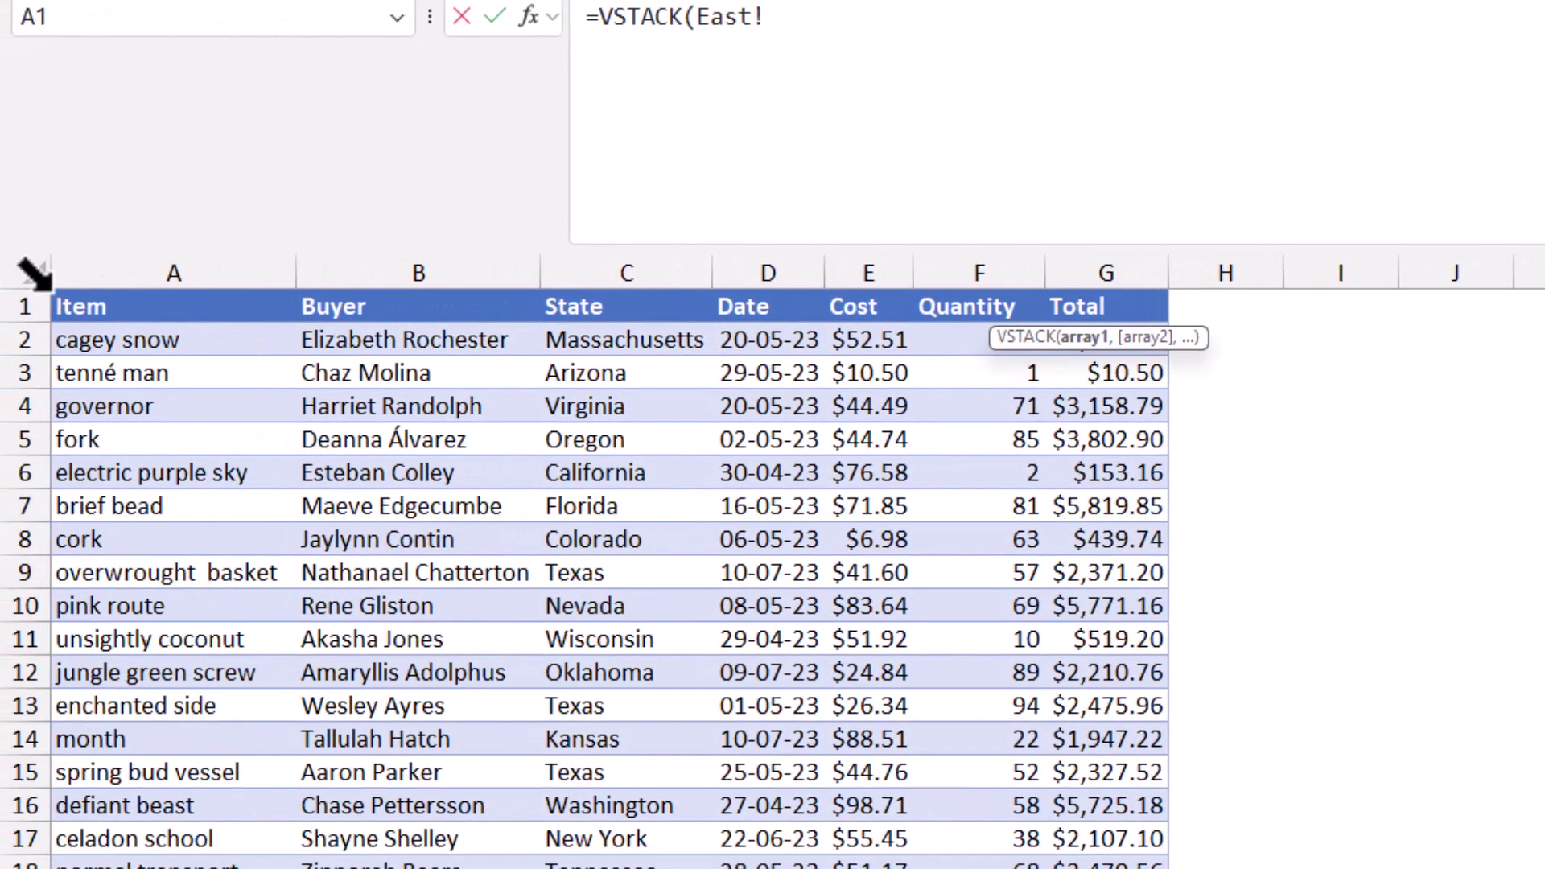
click(52, 289)
click(58, 298)
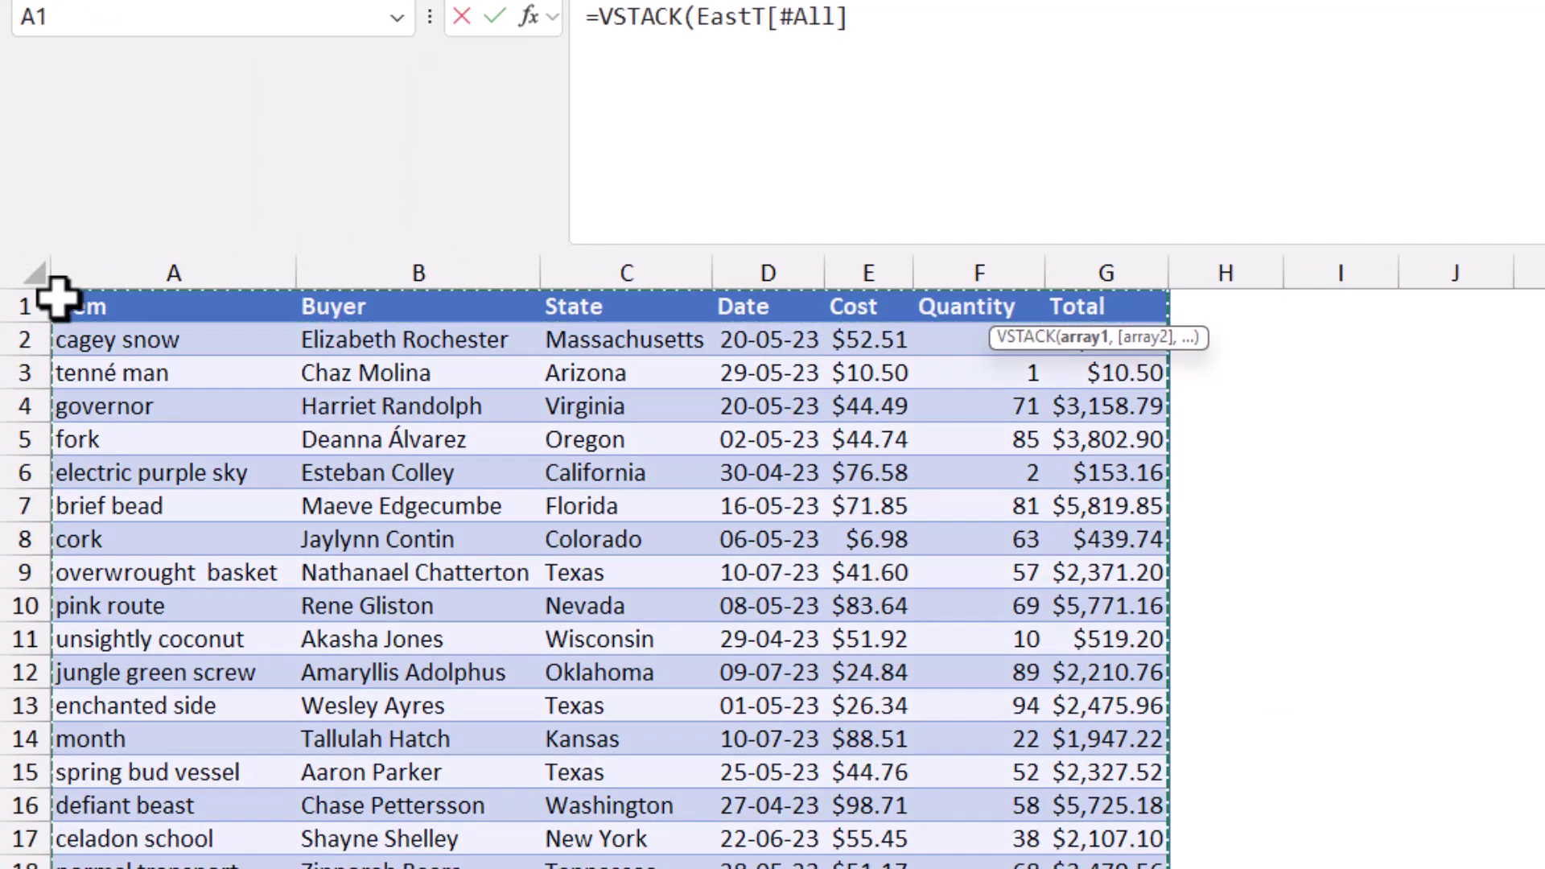
text(,)
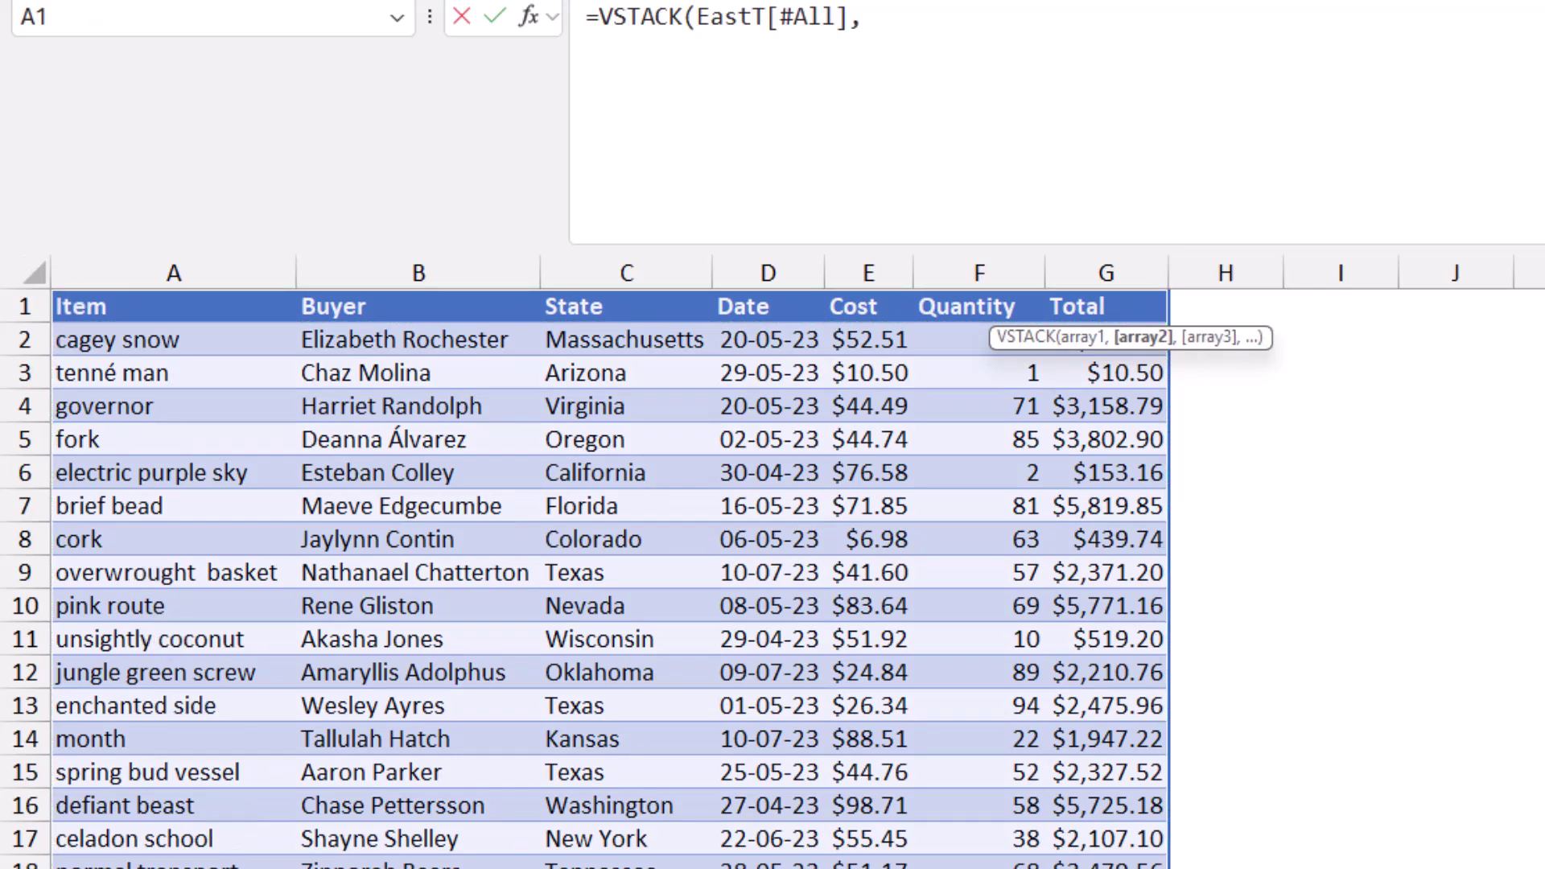
- Add WestT and NorthT as further arrays, close the formula and enter it
key(ctrl+Page_Down)
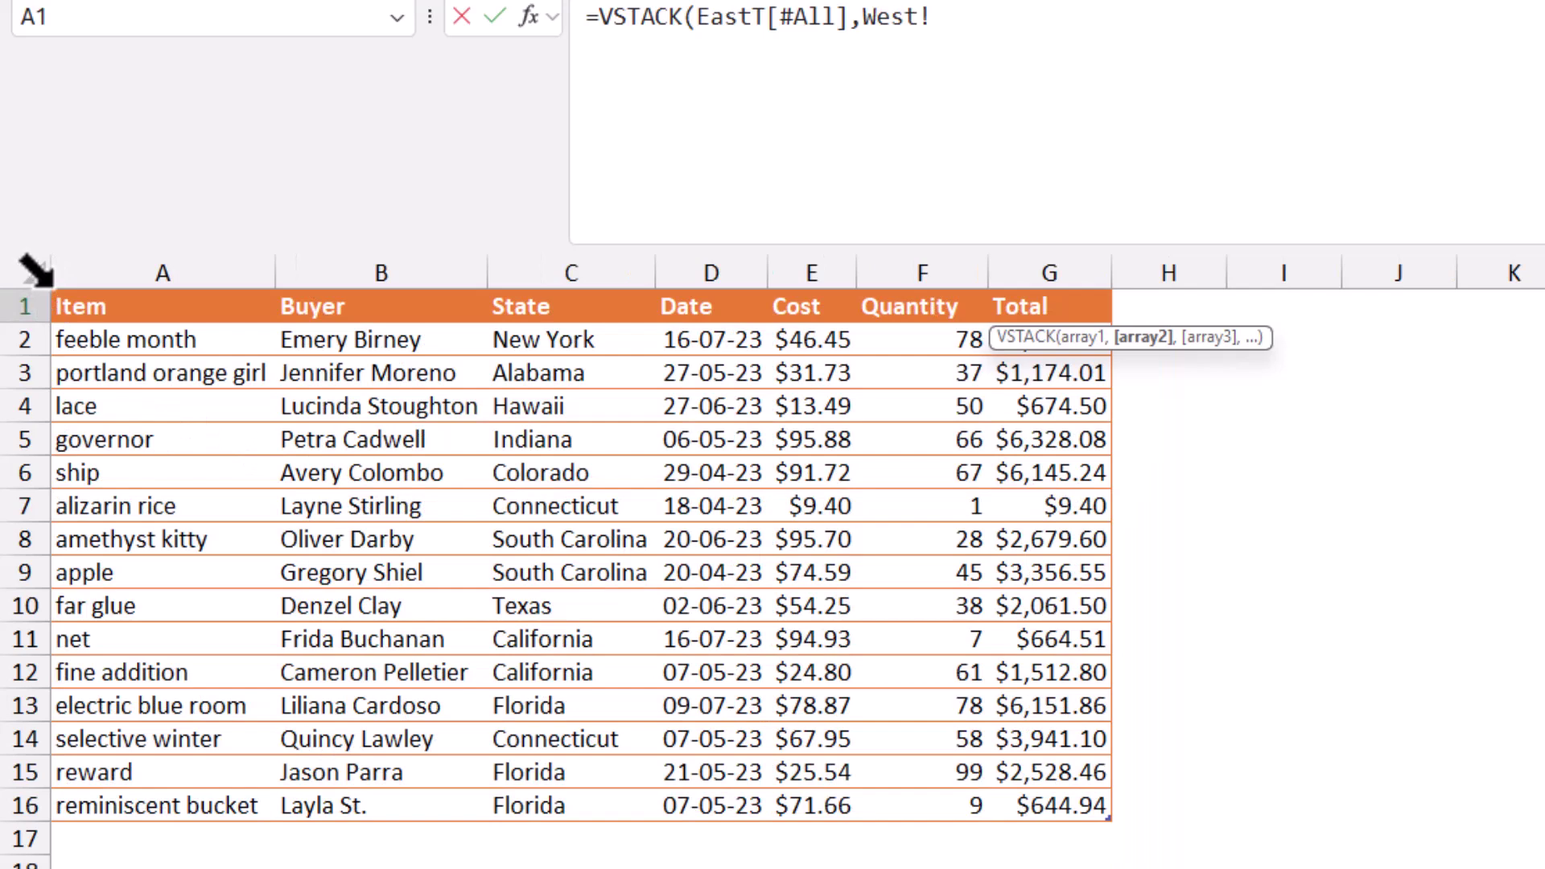
click(47, 289)
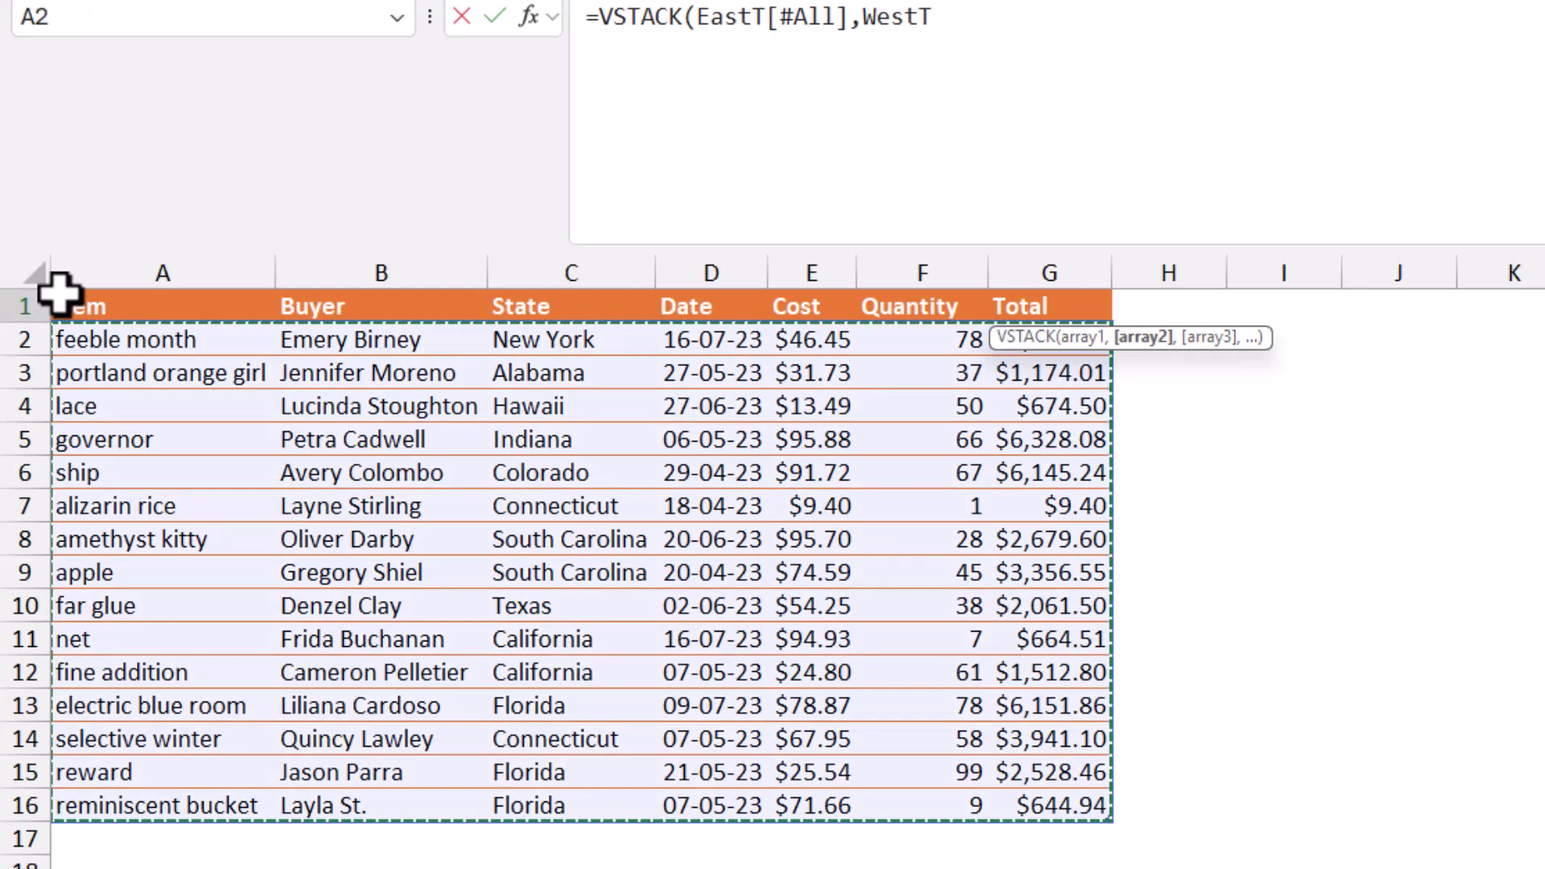
text(,)
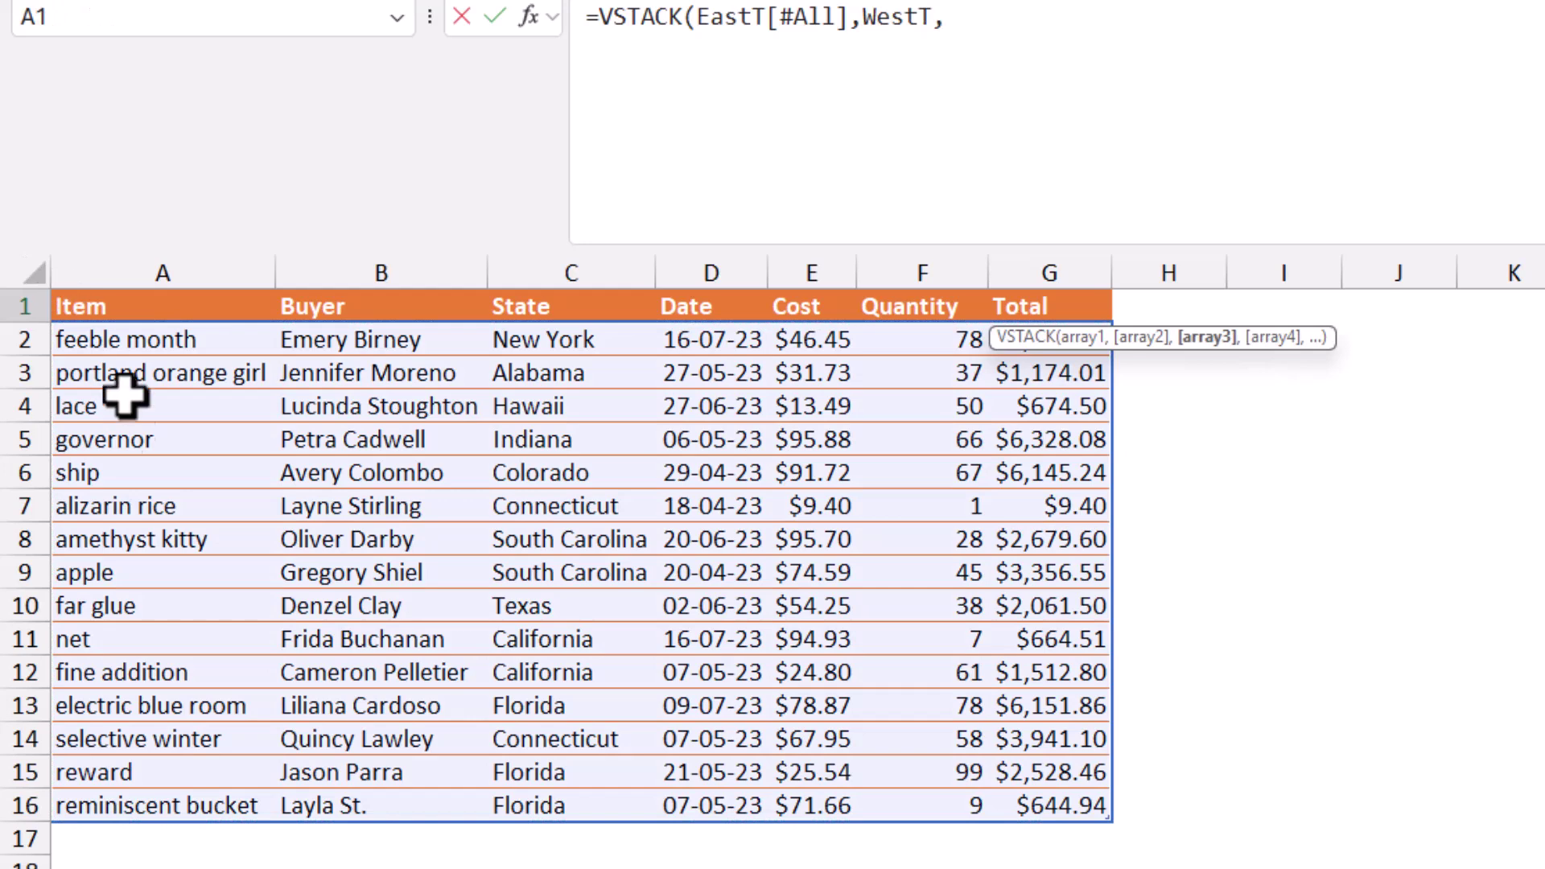
key(ctrl+Page_Down)
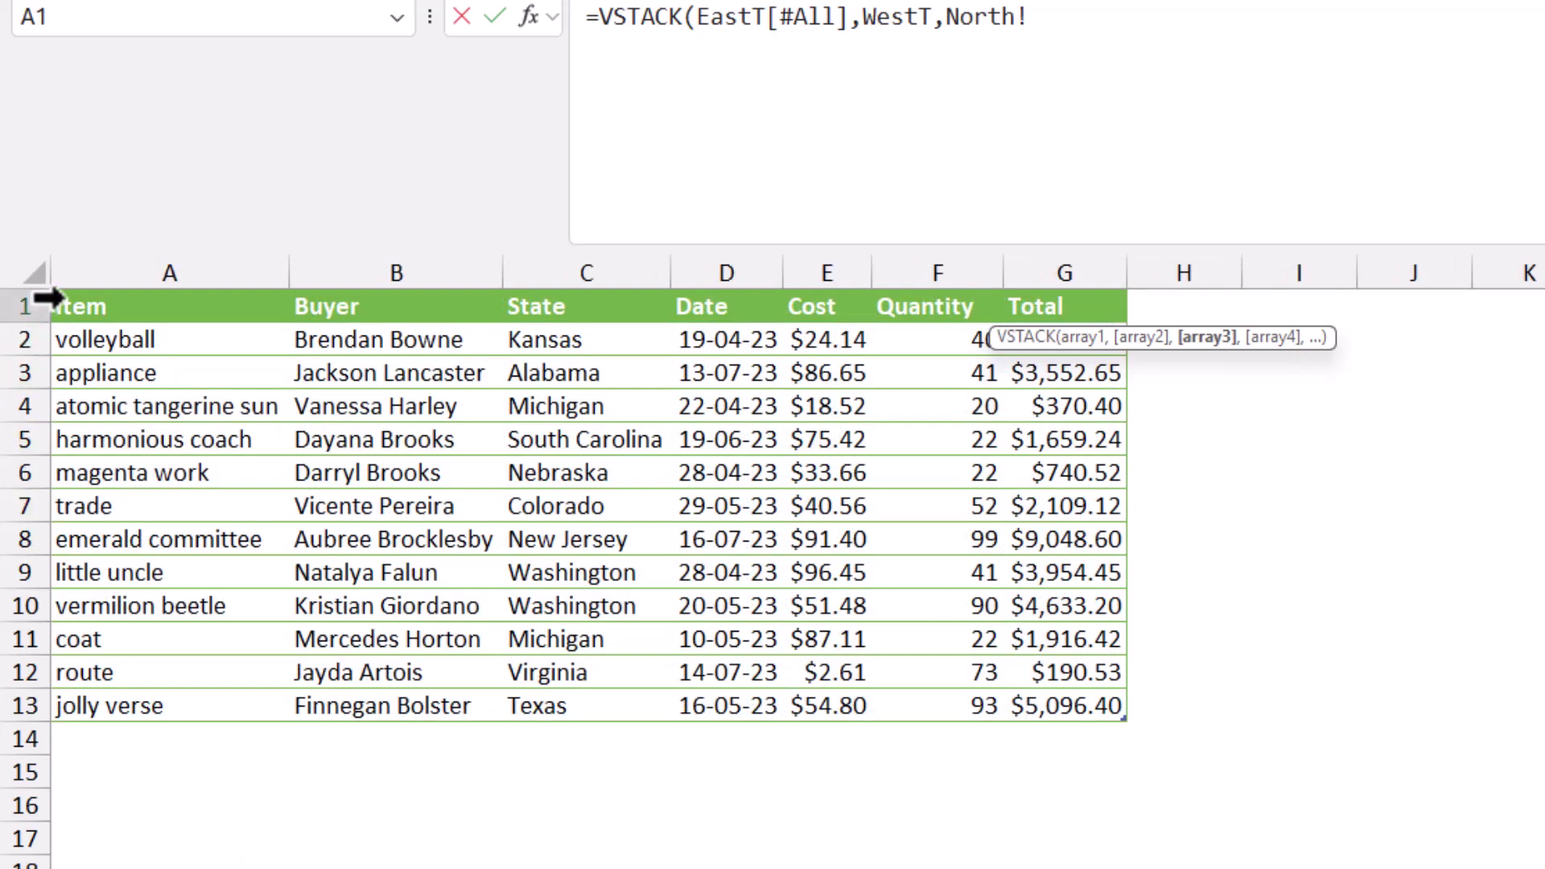
click(52, 292)
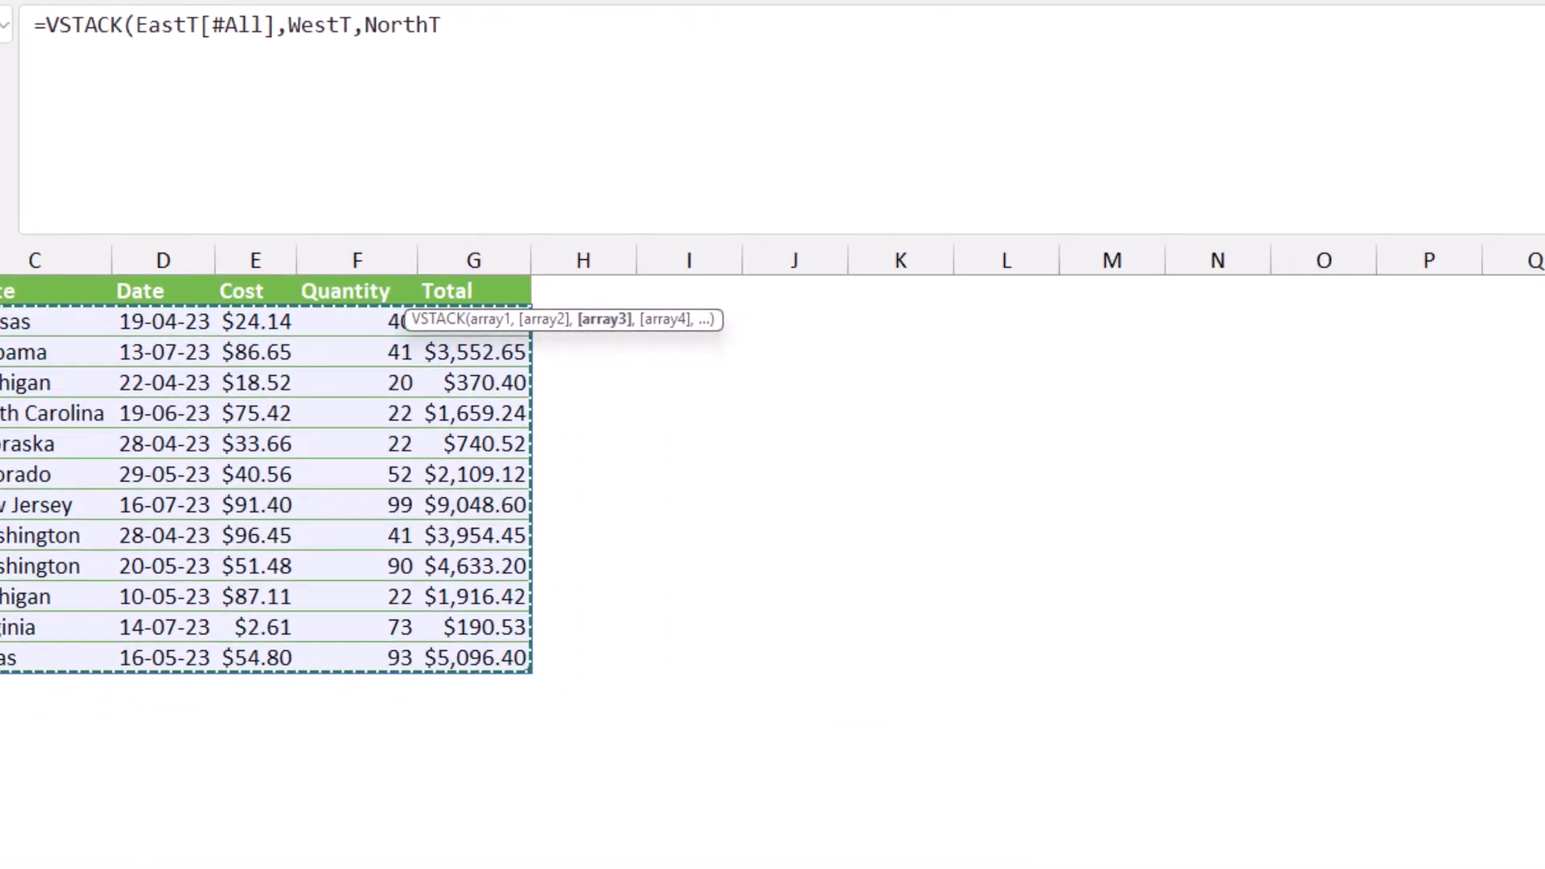
text())
key(ctrl+Page_Up)
key(Return)
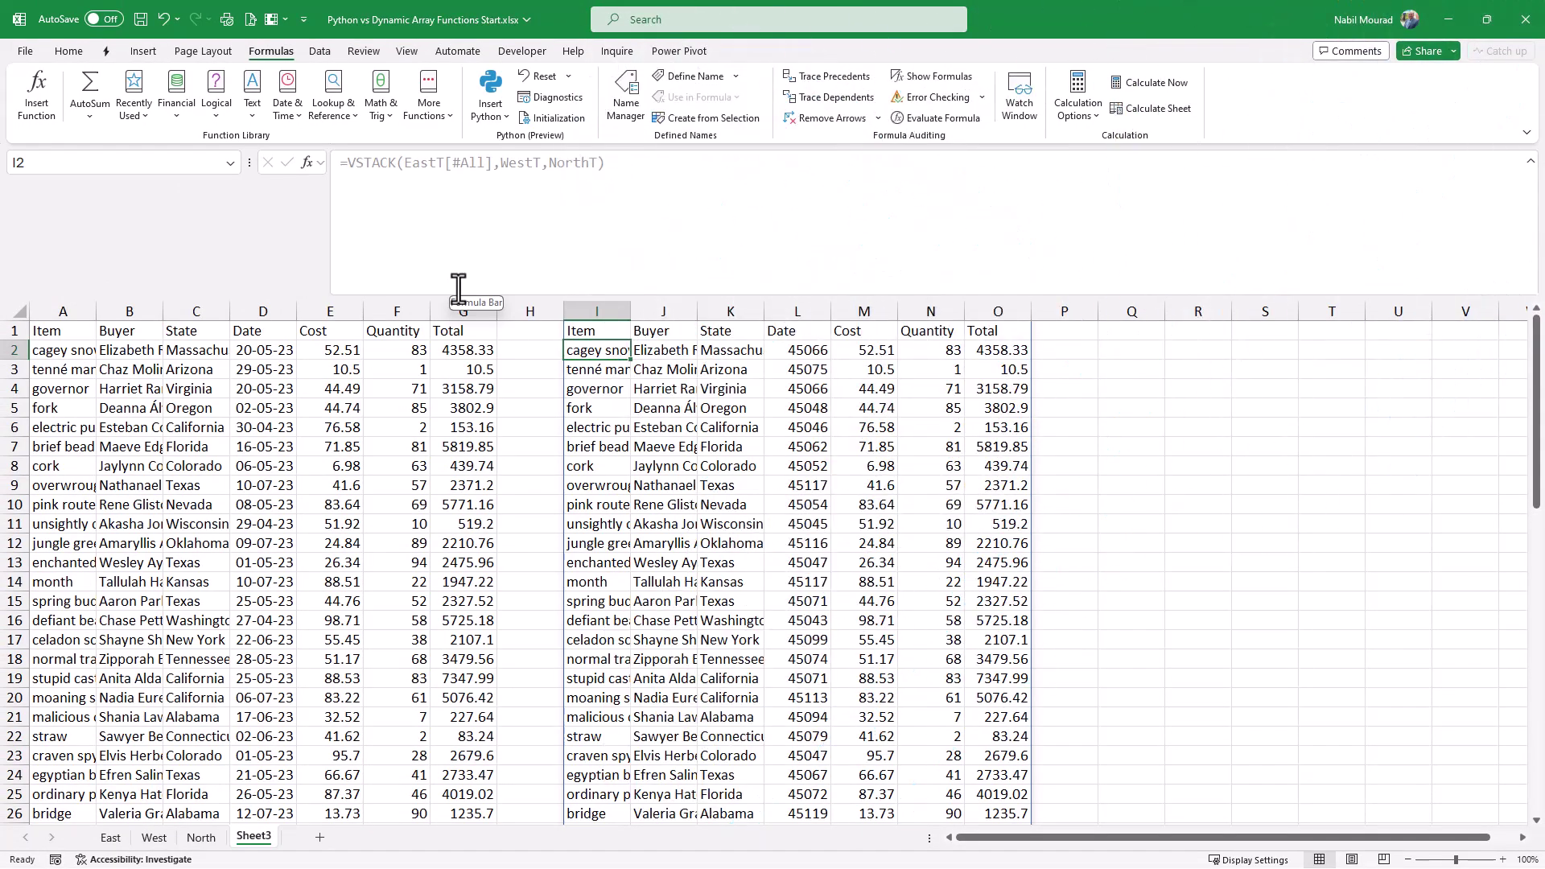
- Shrink the formula bar to one line and create a Blank Query from Get Data
drag(458, 288, 458, 176)
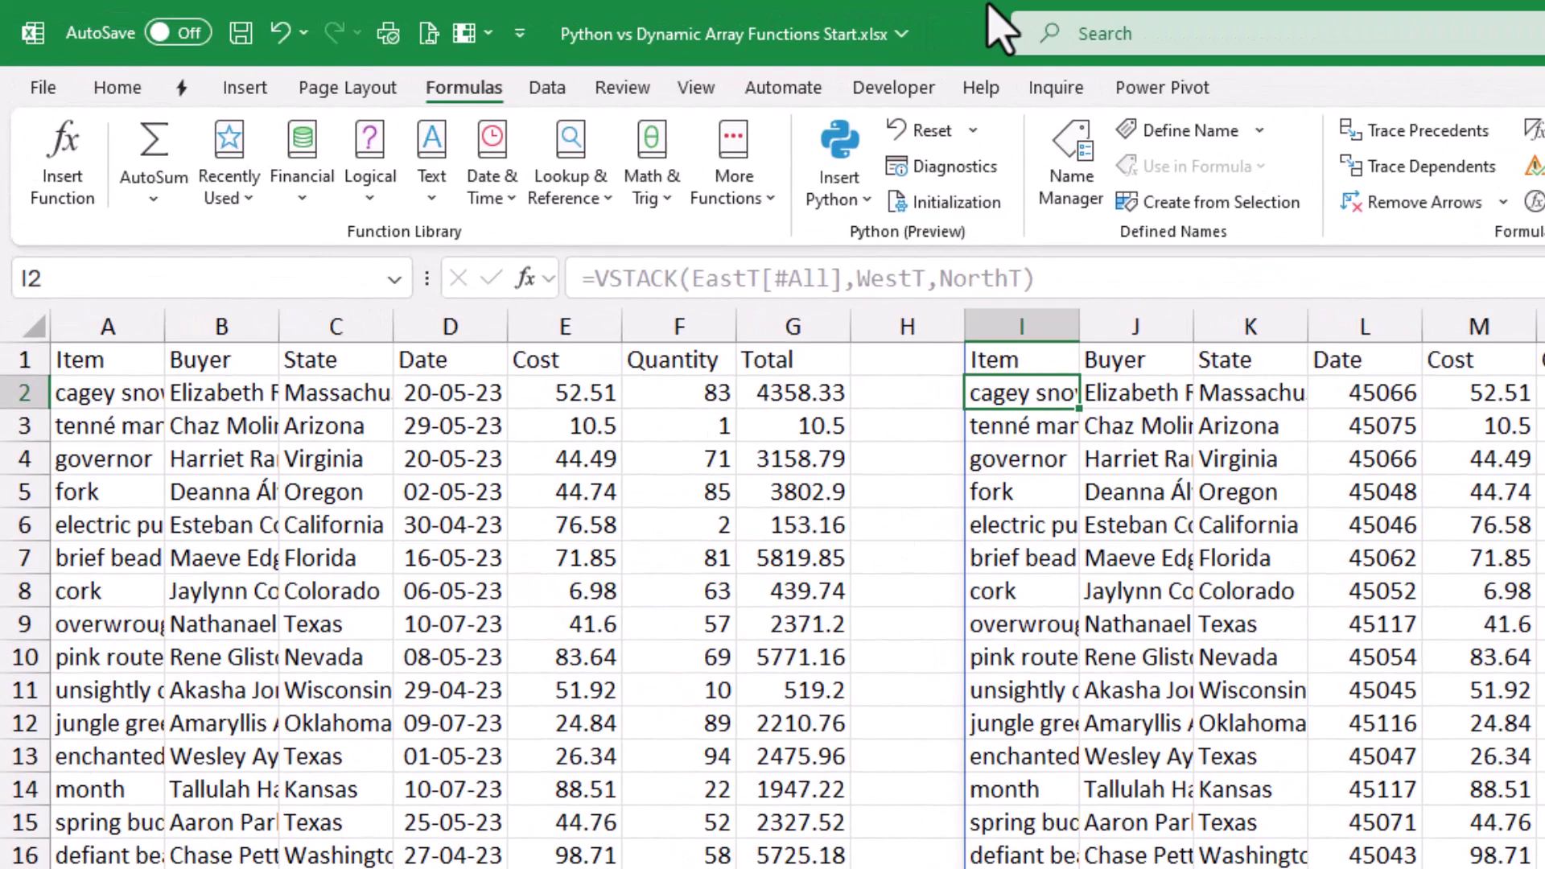
click(541, 85)
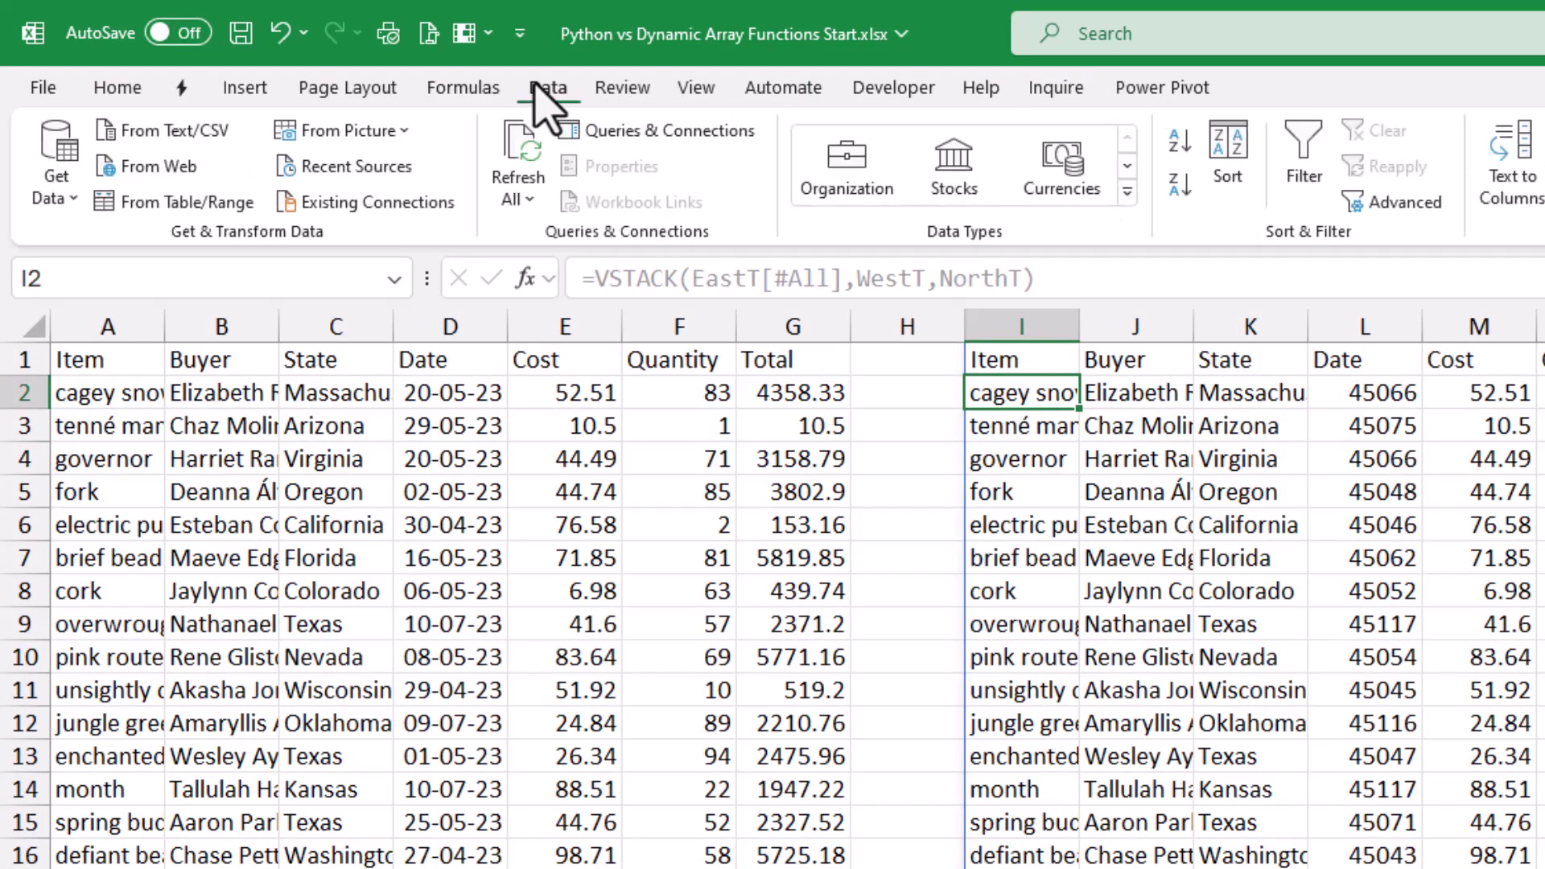
click(64, 199)
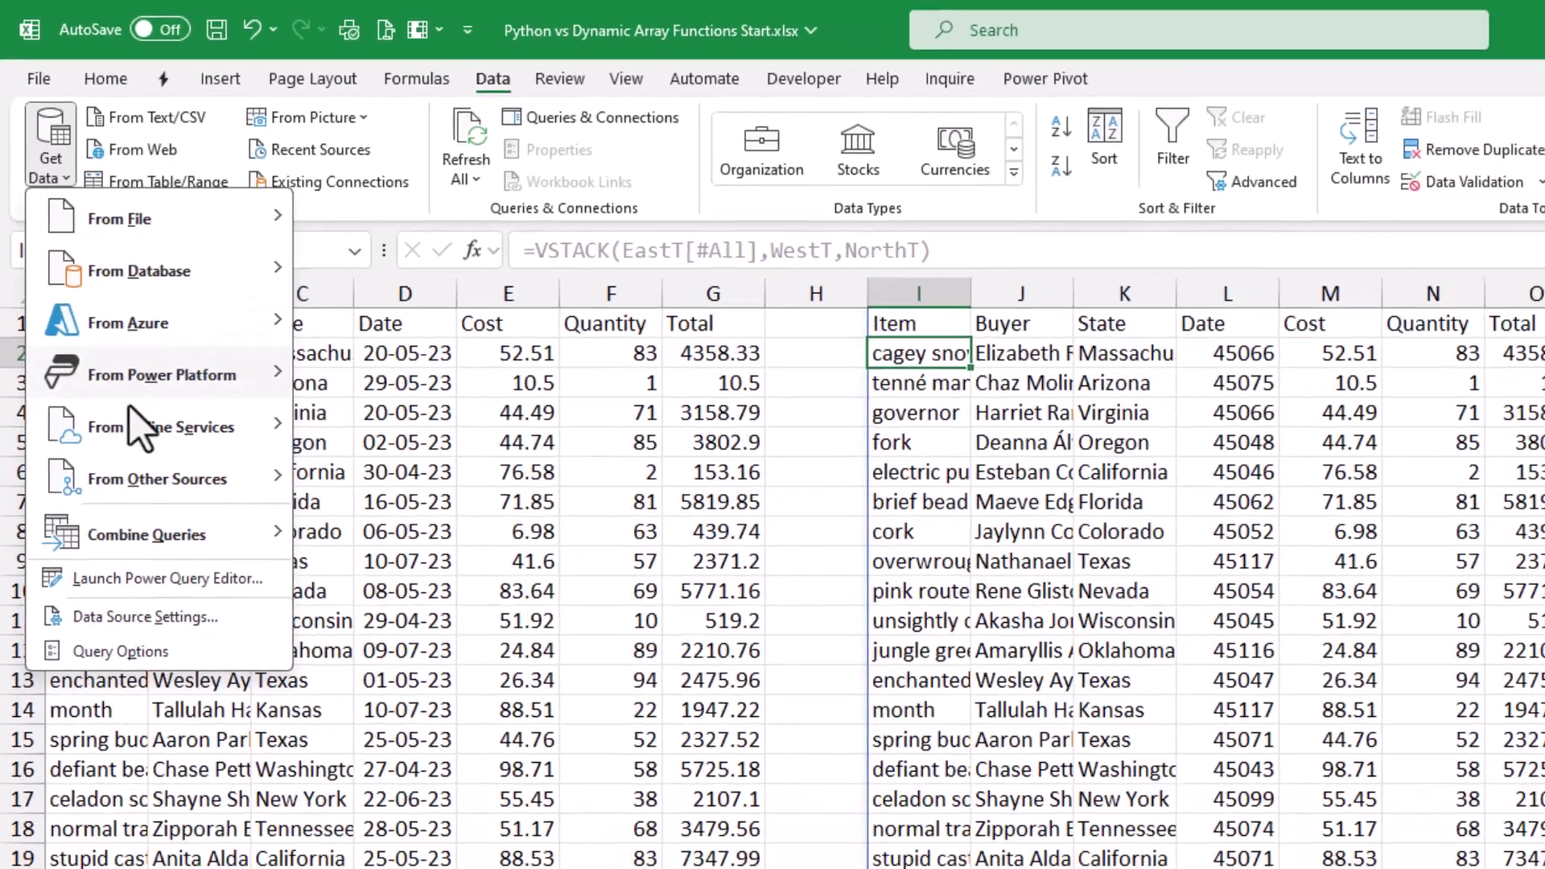
mouse_move(161, 542)
mouse_move(110, 369)
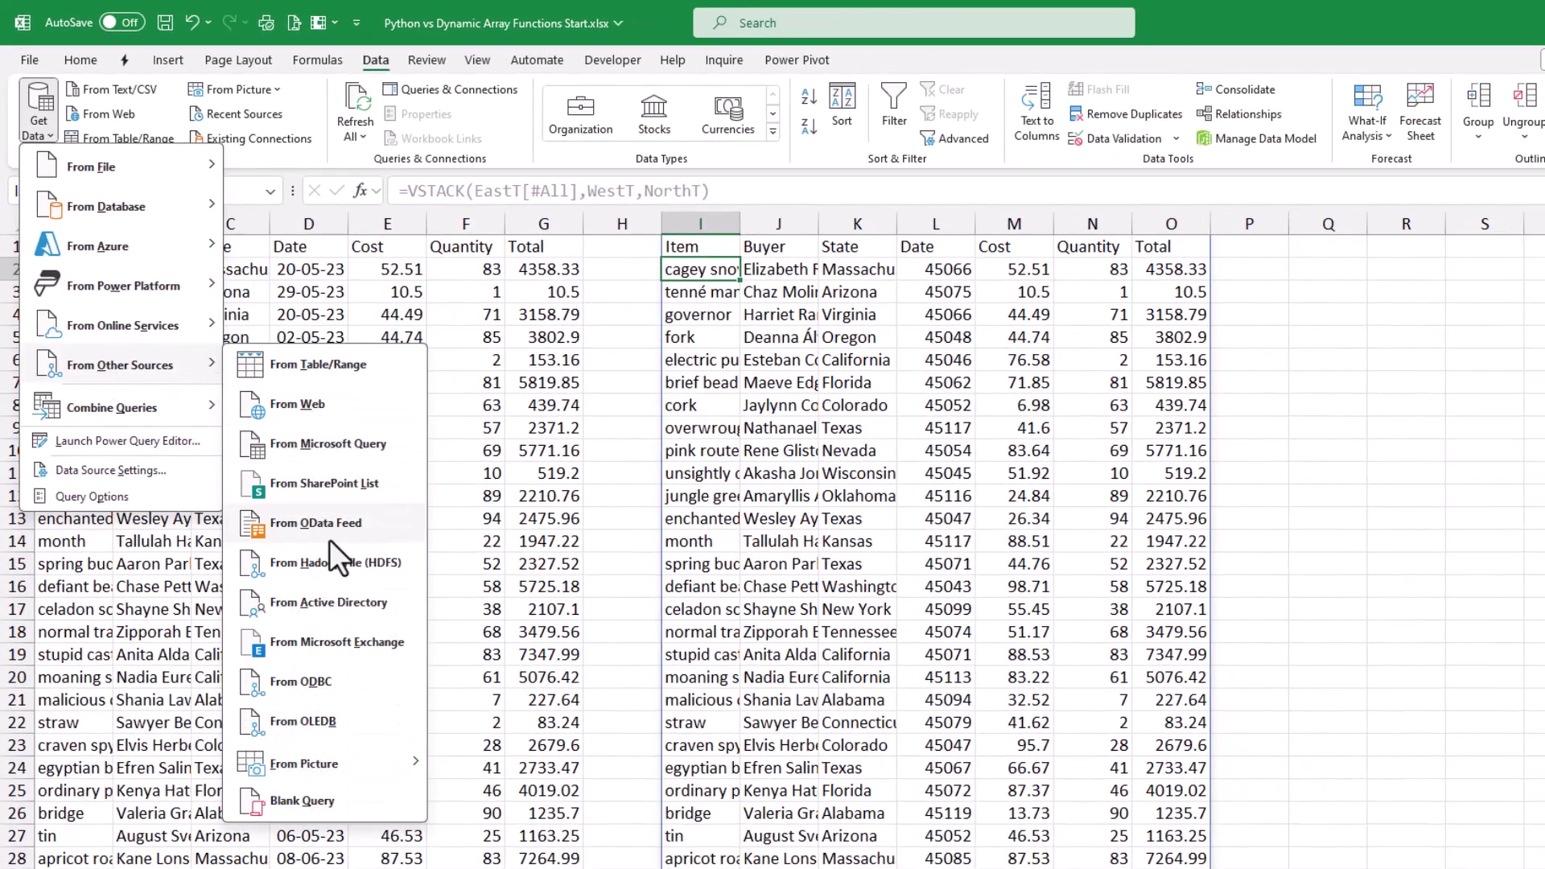
click(301, 804)
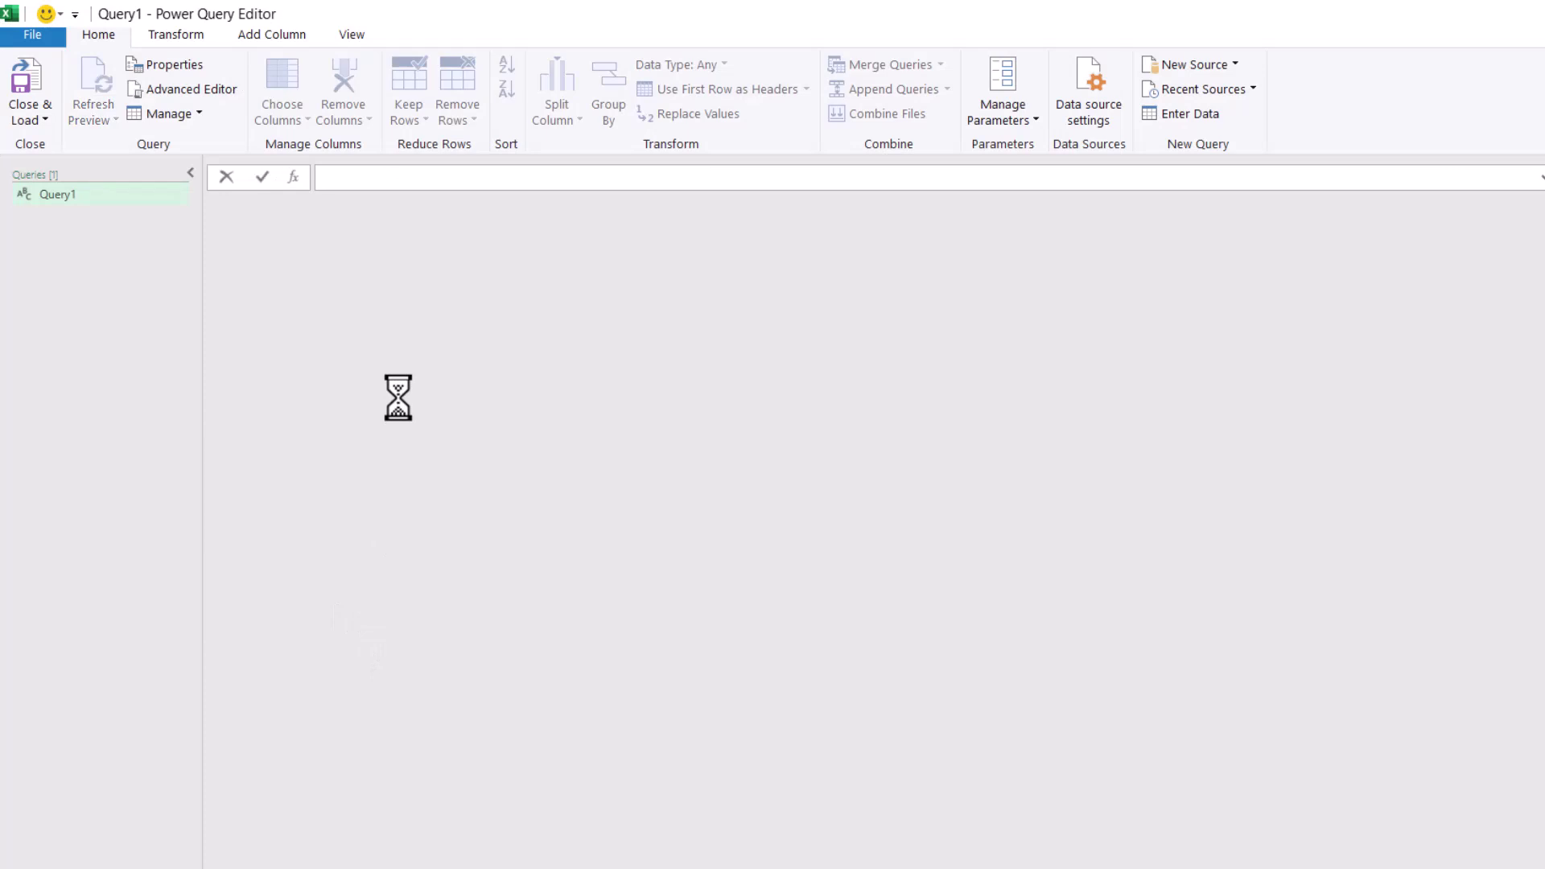
- Set Query1's formula to =Excel.CurrentWorkbook() listing EastT, WestT and NorthT
click(345, 171)
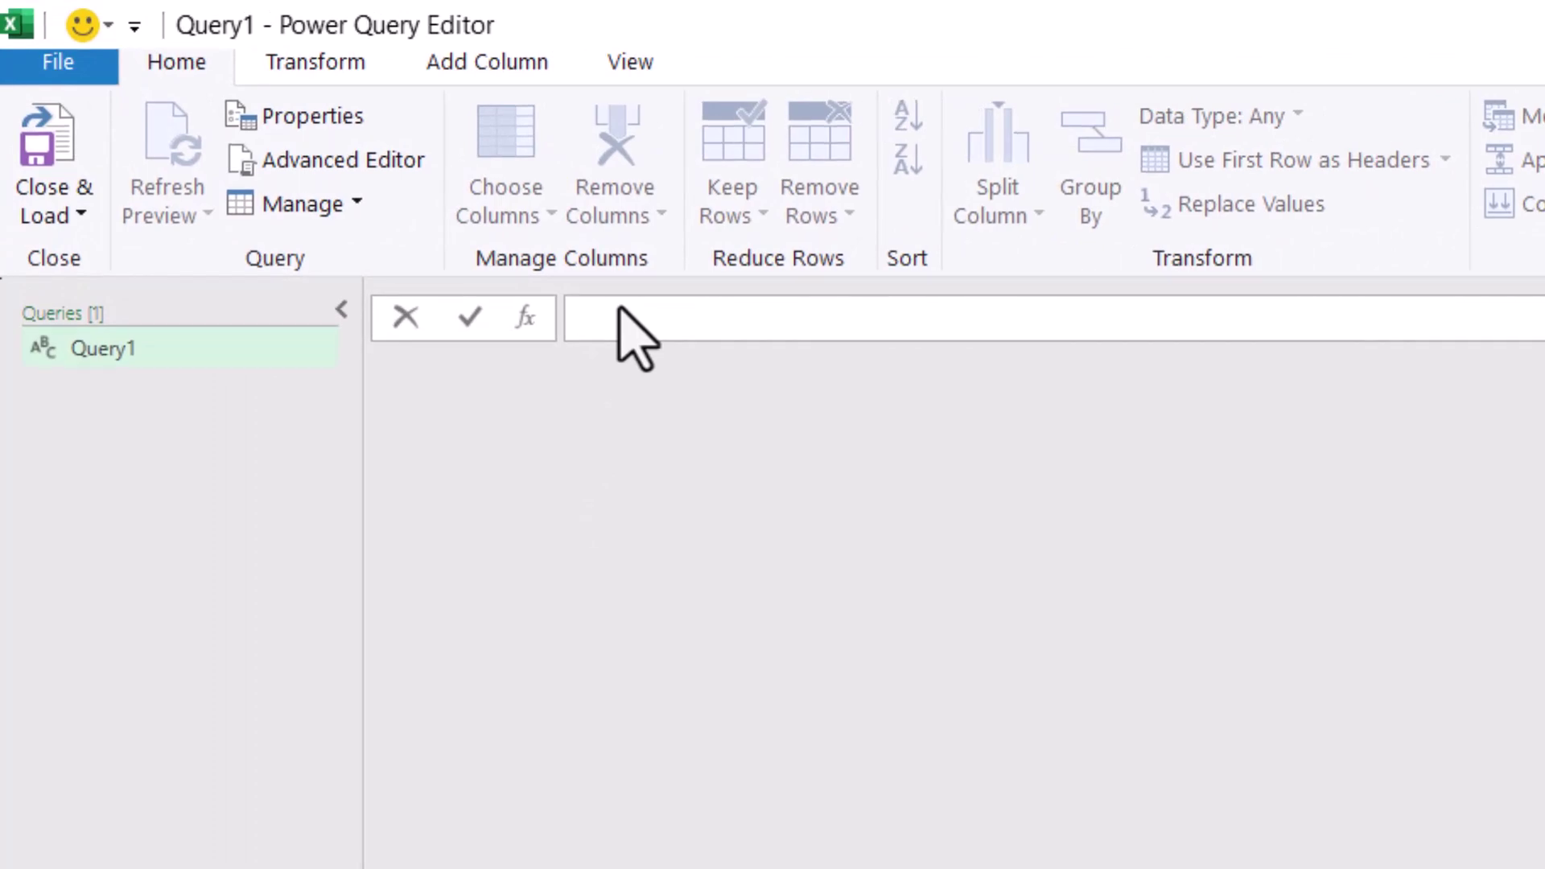
text(=Excel.CurrentWorkbook)
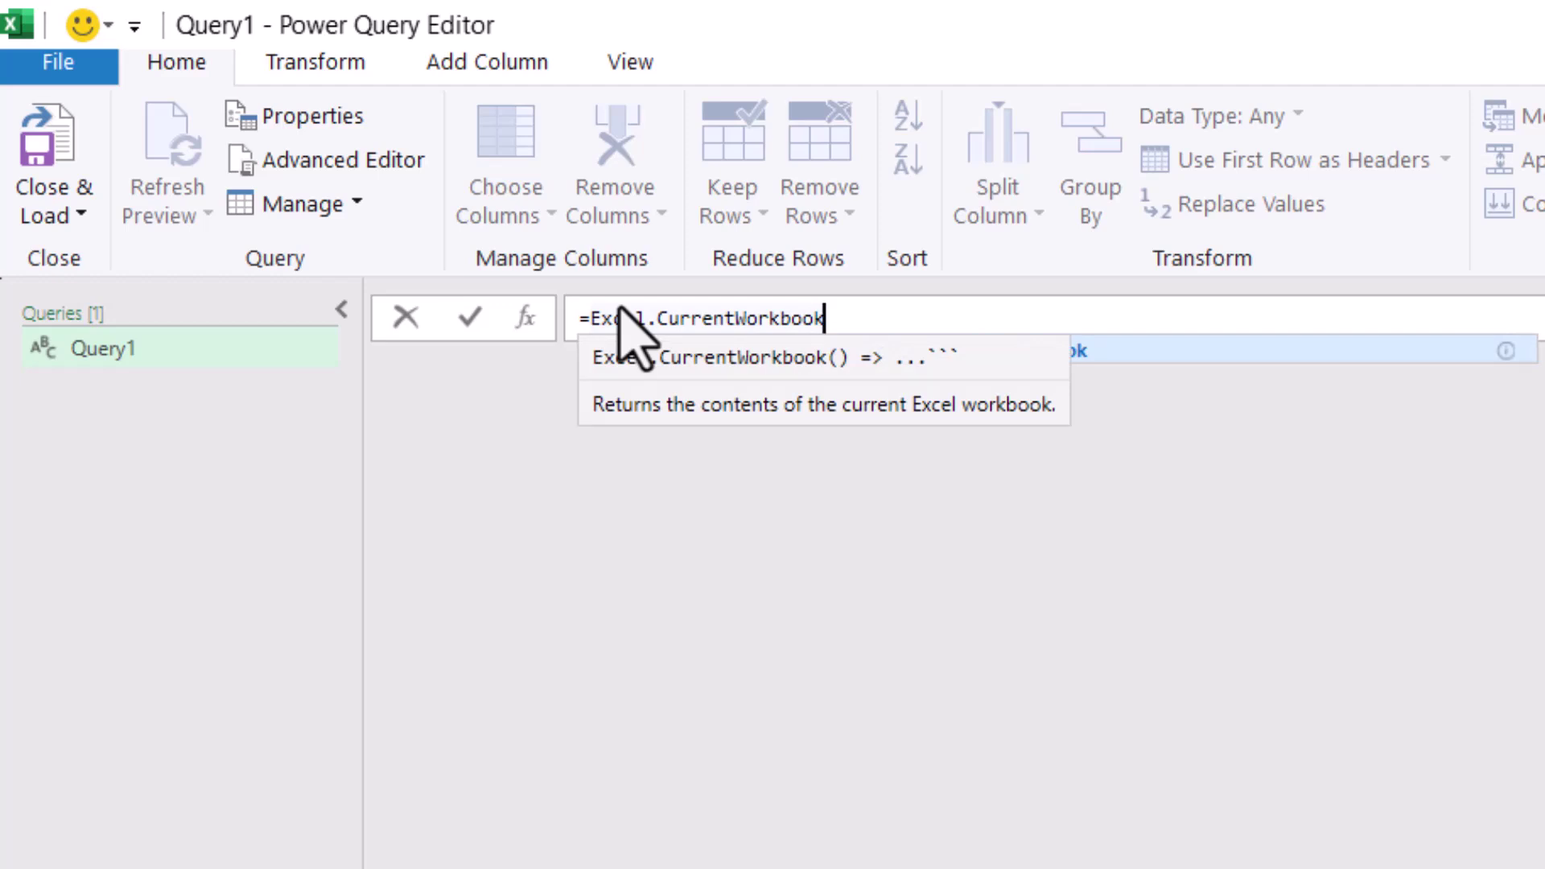
text(()
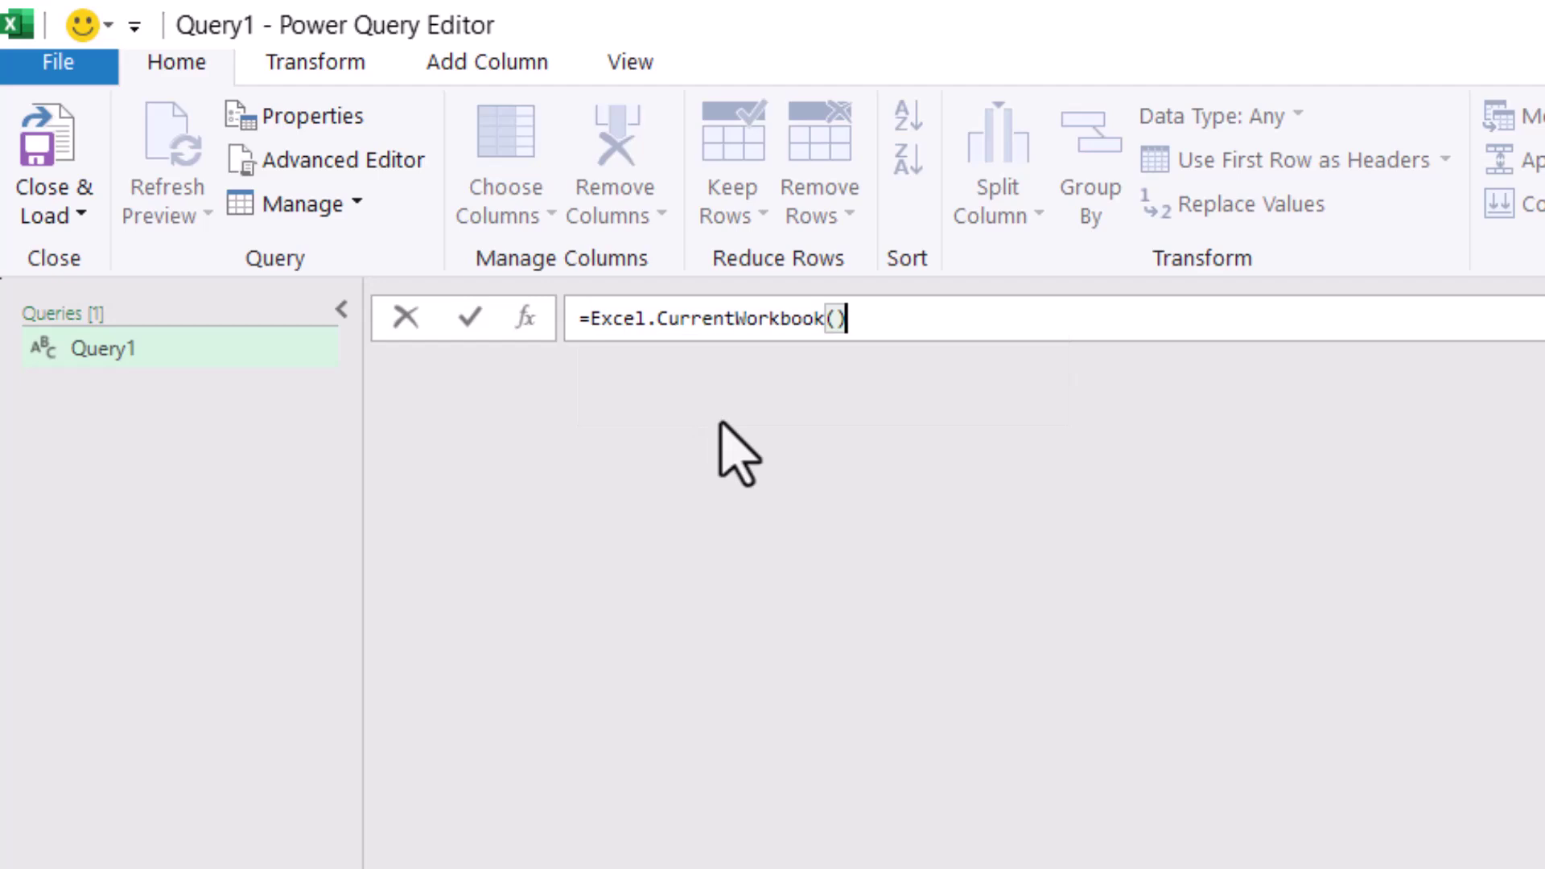
click(469, 319)
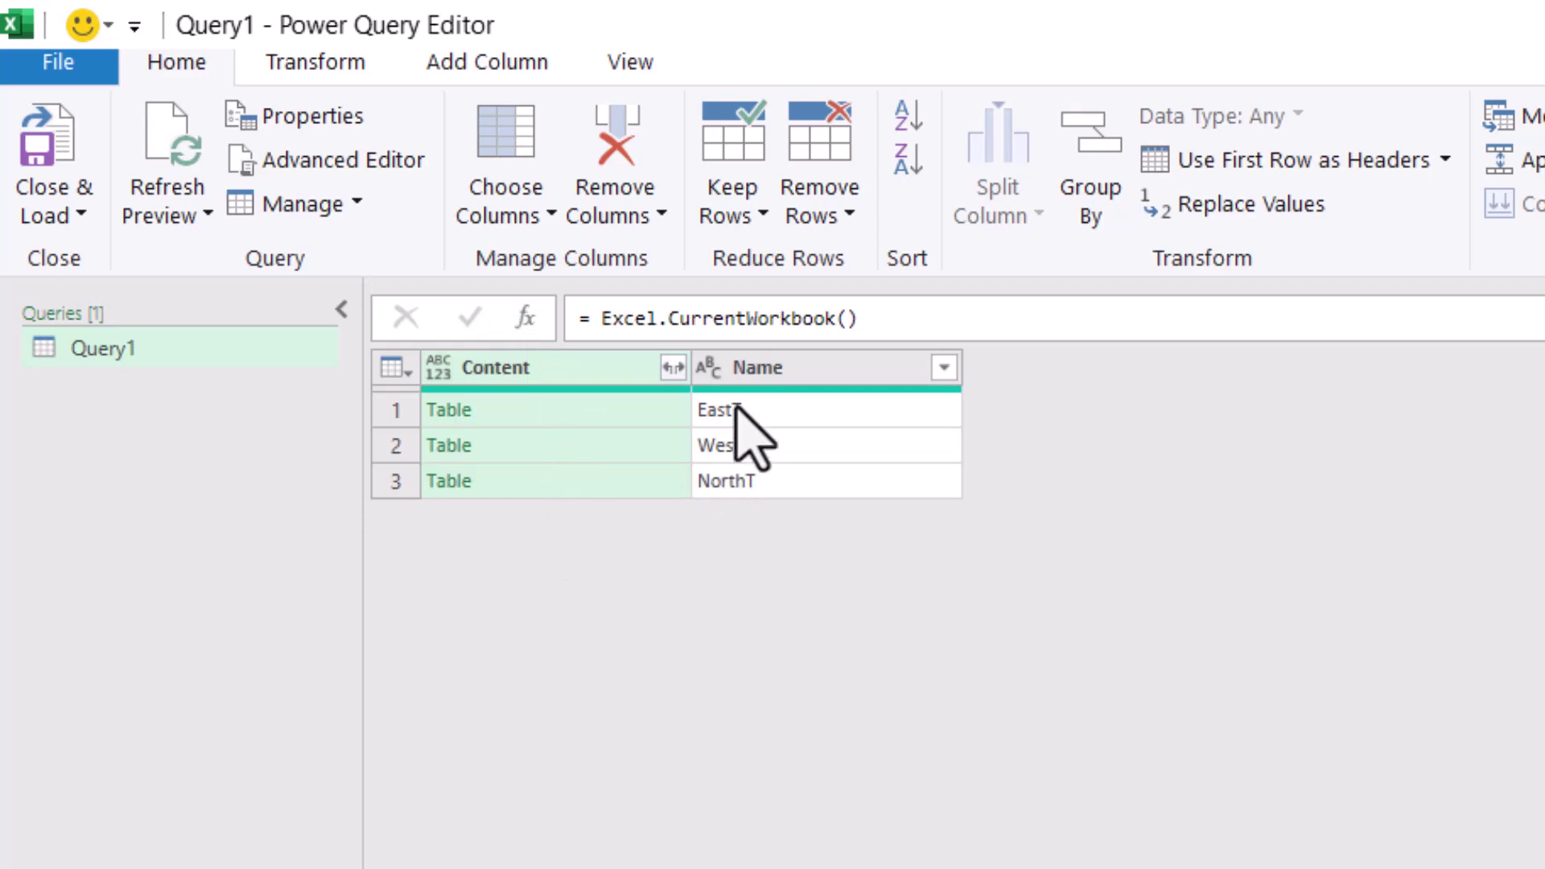
- Extract the text before delimiter 'T' in the Name column, leaving East, West, North
click(804, 409)
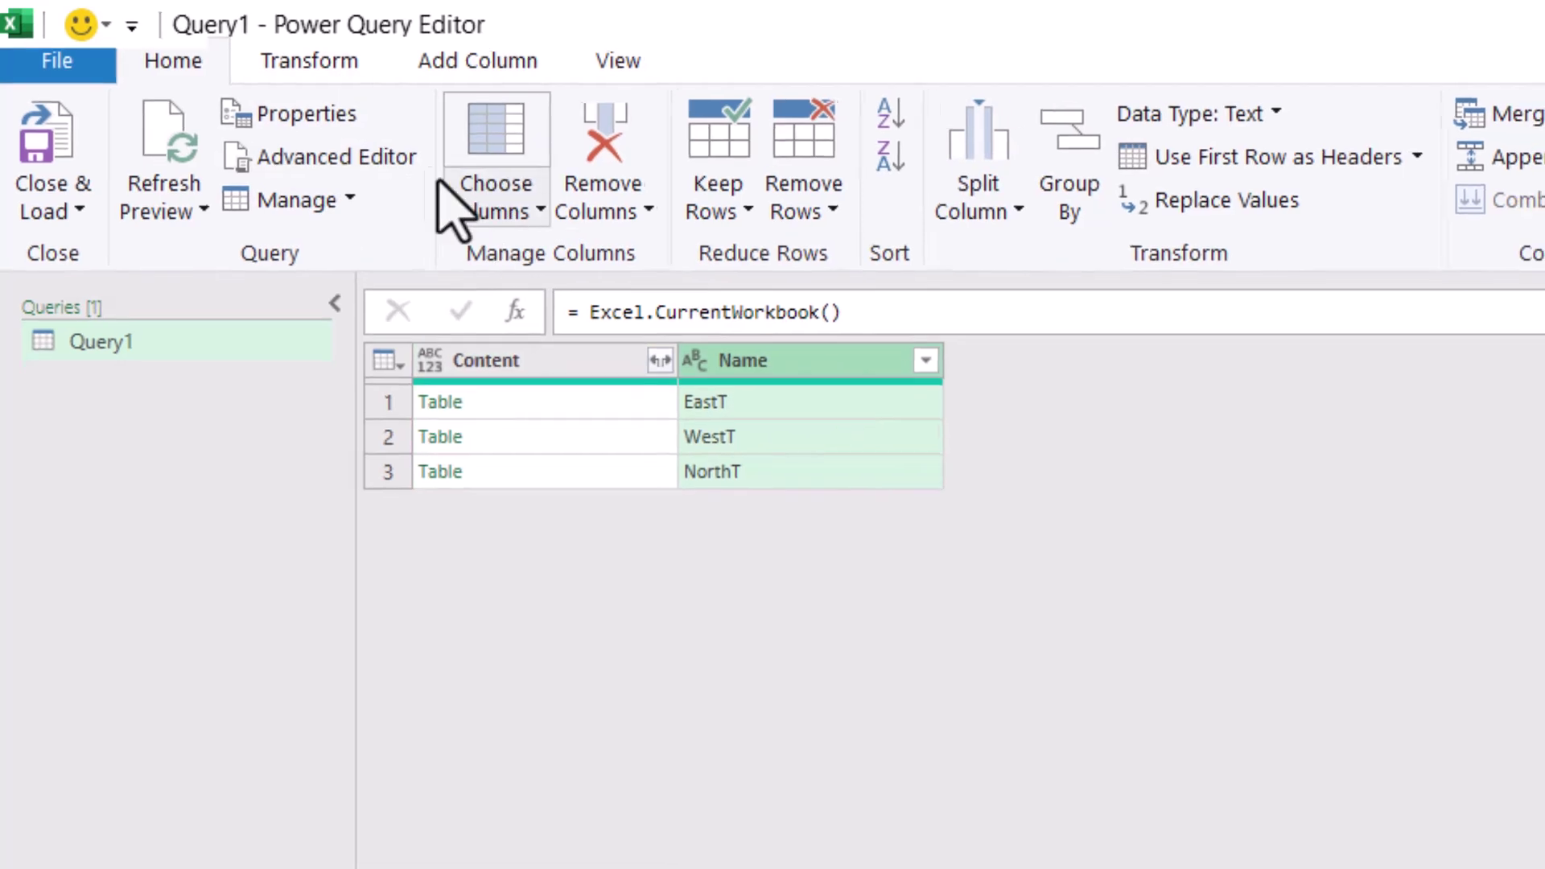
click(337, 59)
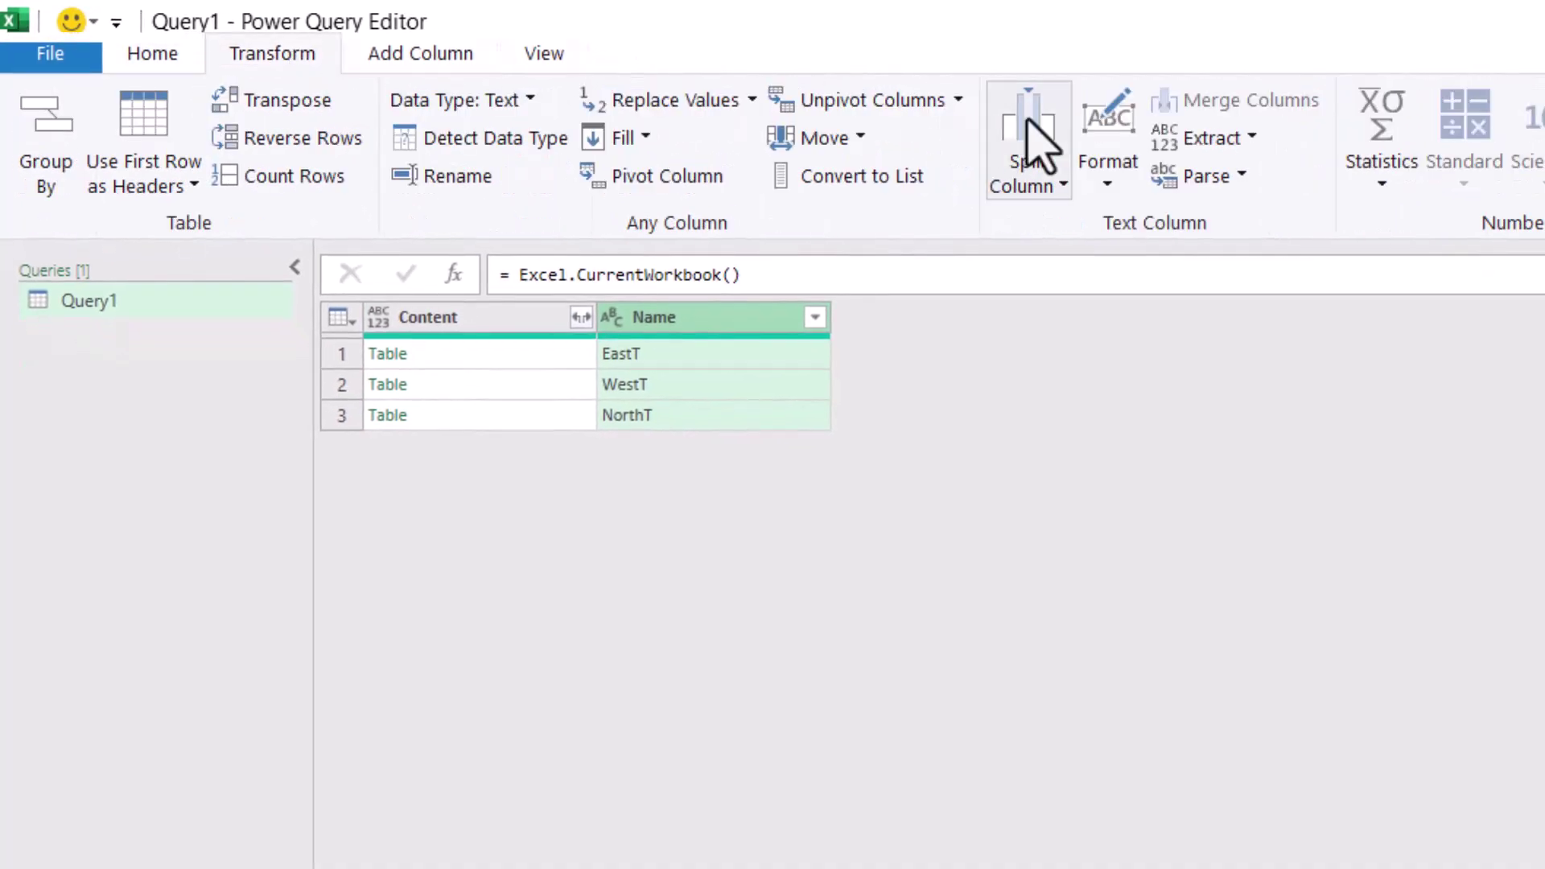
click(1252, 139)
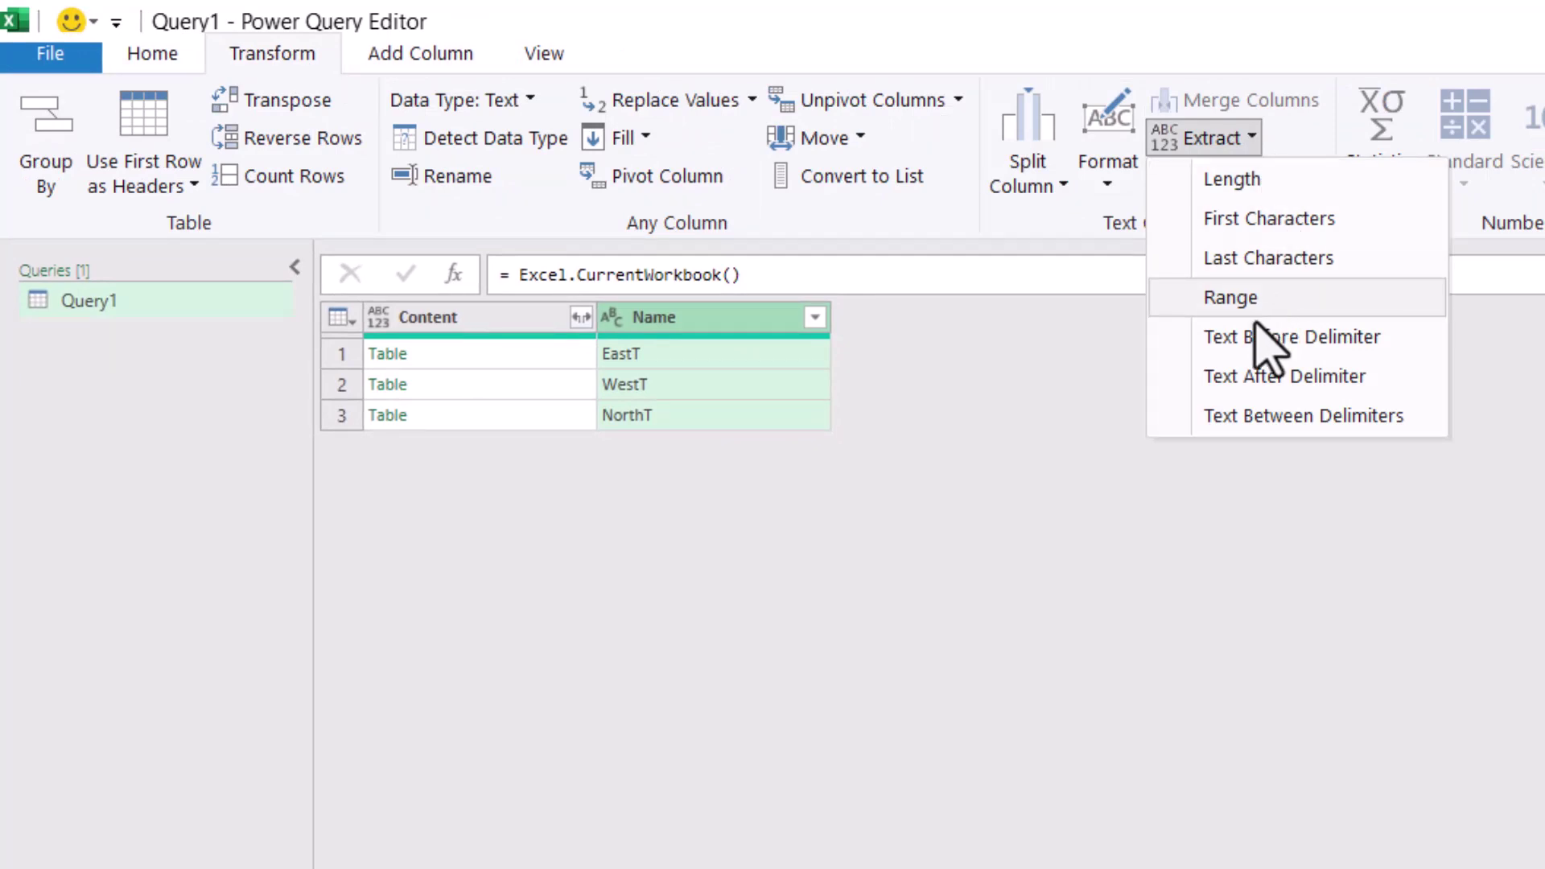
click(1241, 352)
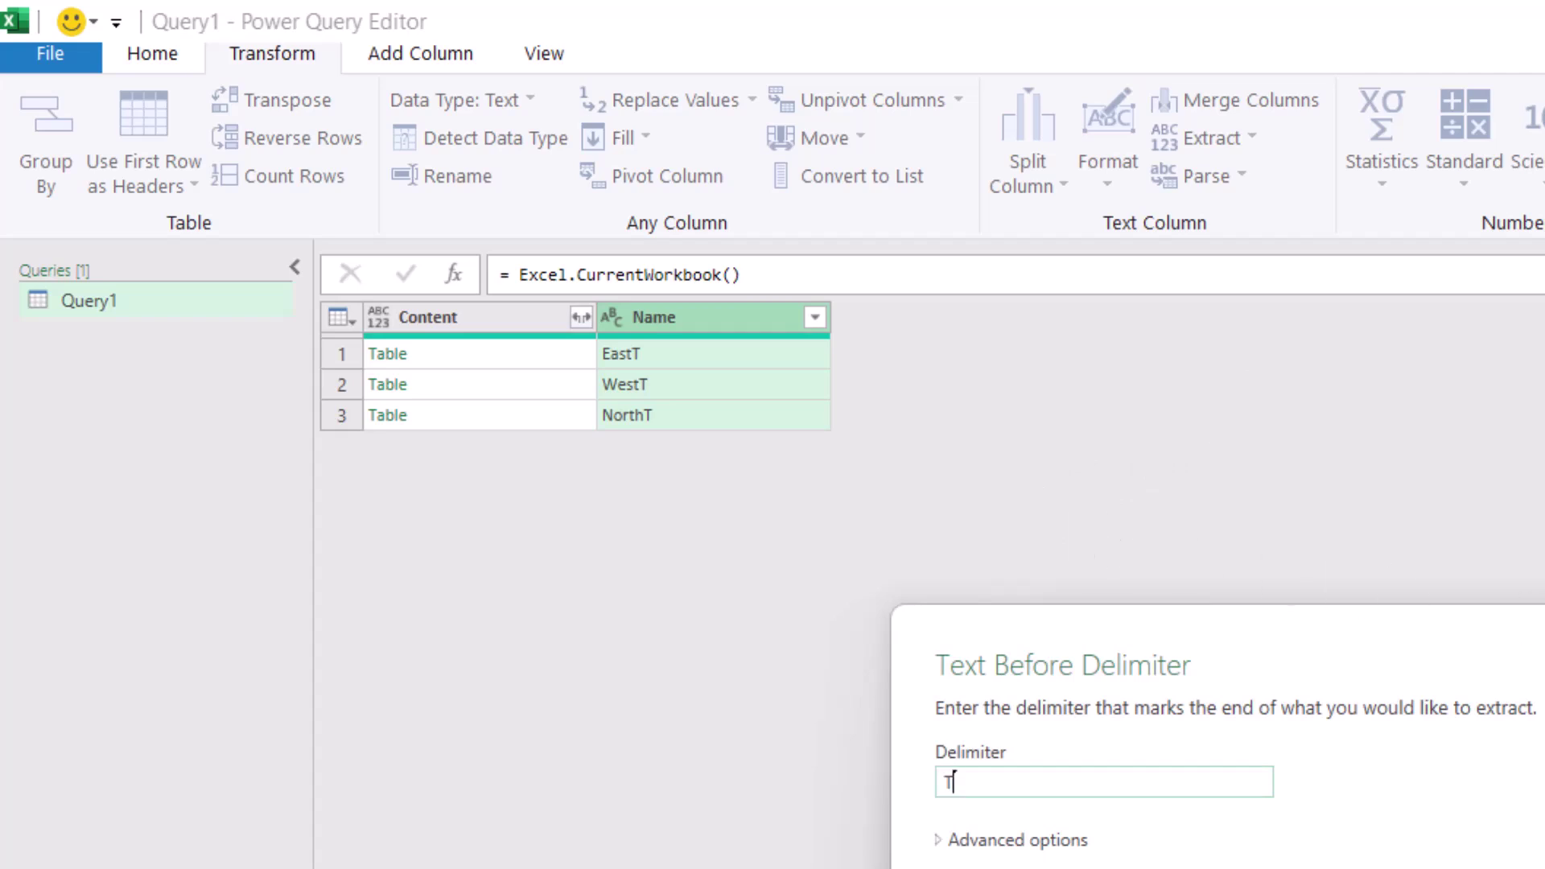
key(Return)
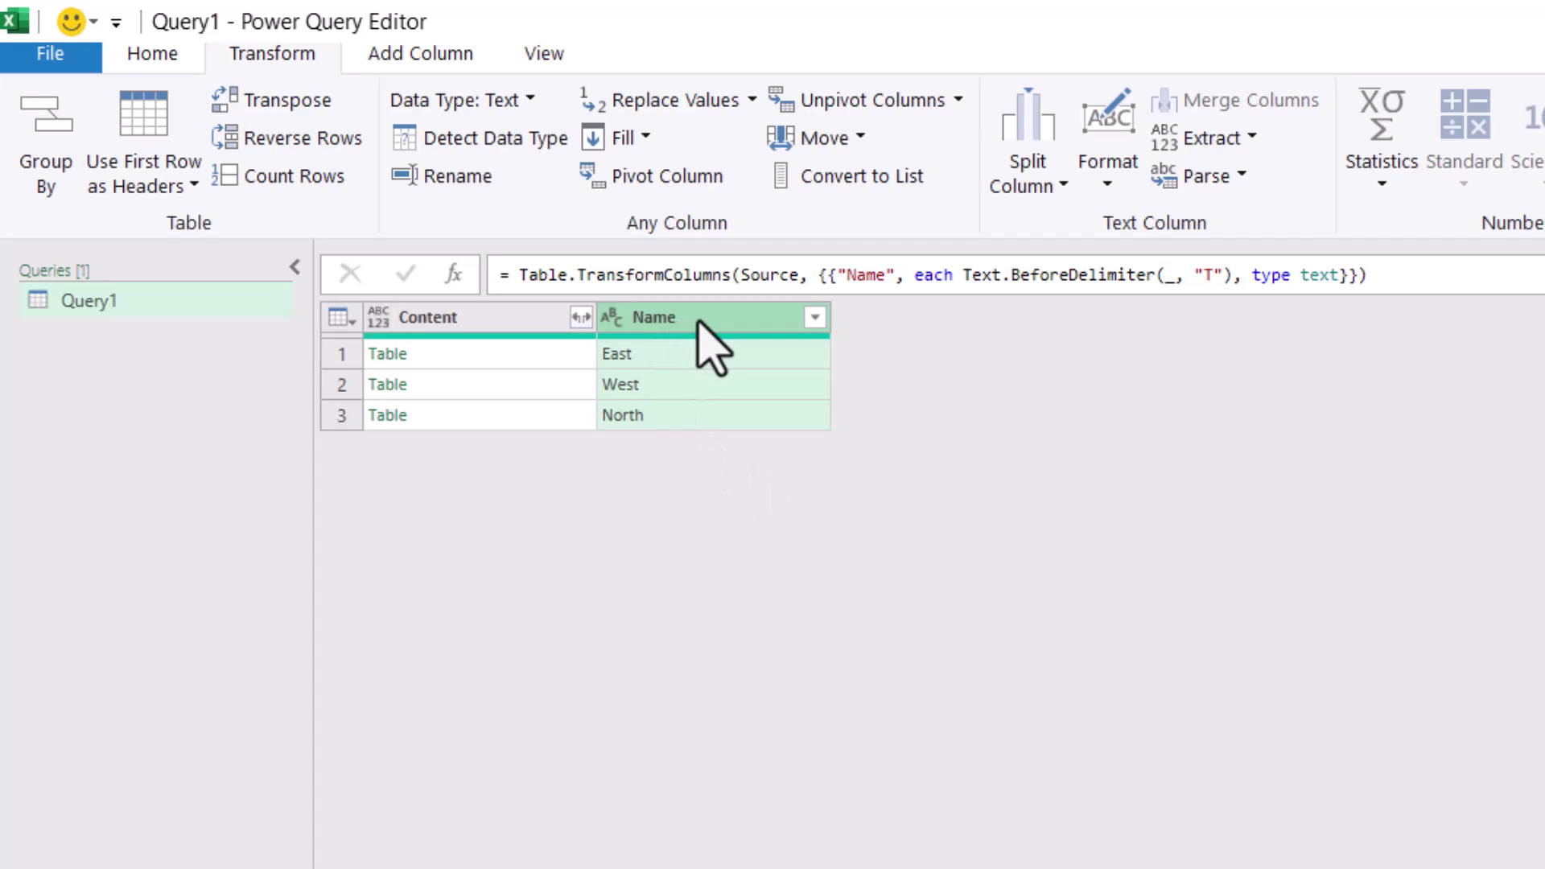
- Rename the Name column to Region
double_click(698, 317)
text(Region)
key(Return)
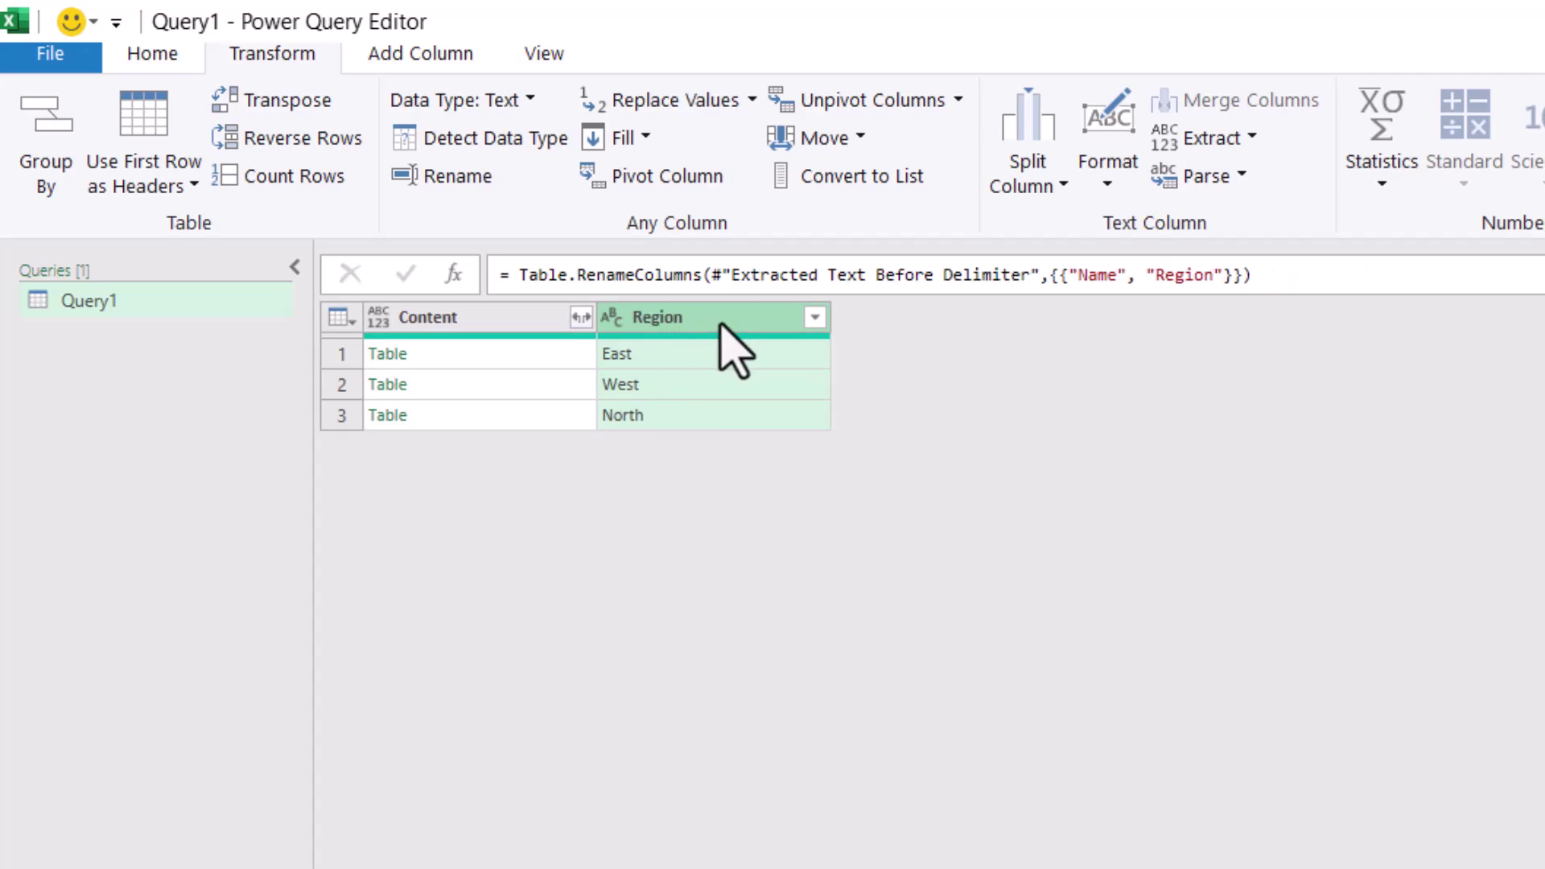
- Move Region before Content and expand Content into Item, Buyer, State, Date, Cost, Quantity, Total without prefixes
drag(721, 323, 452, 335)
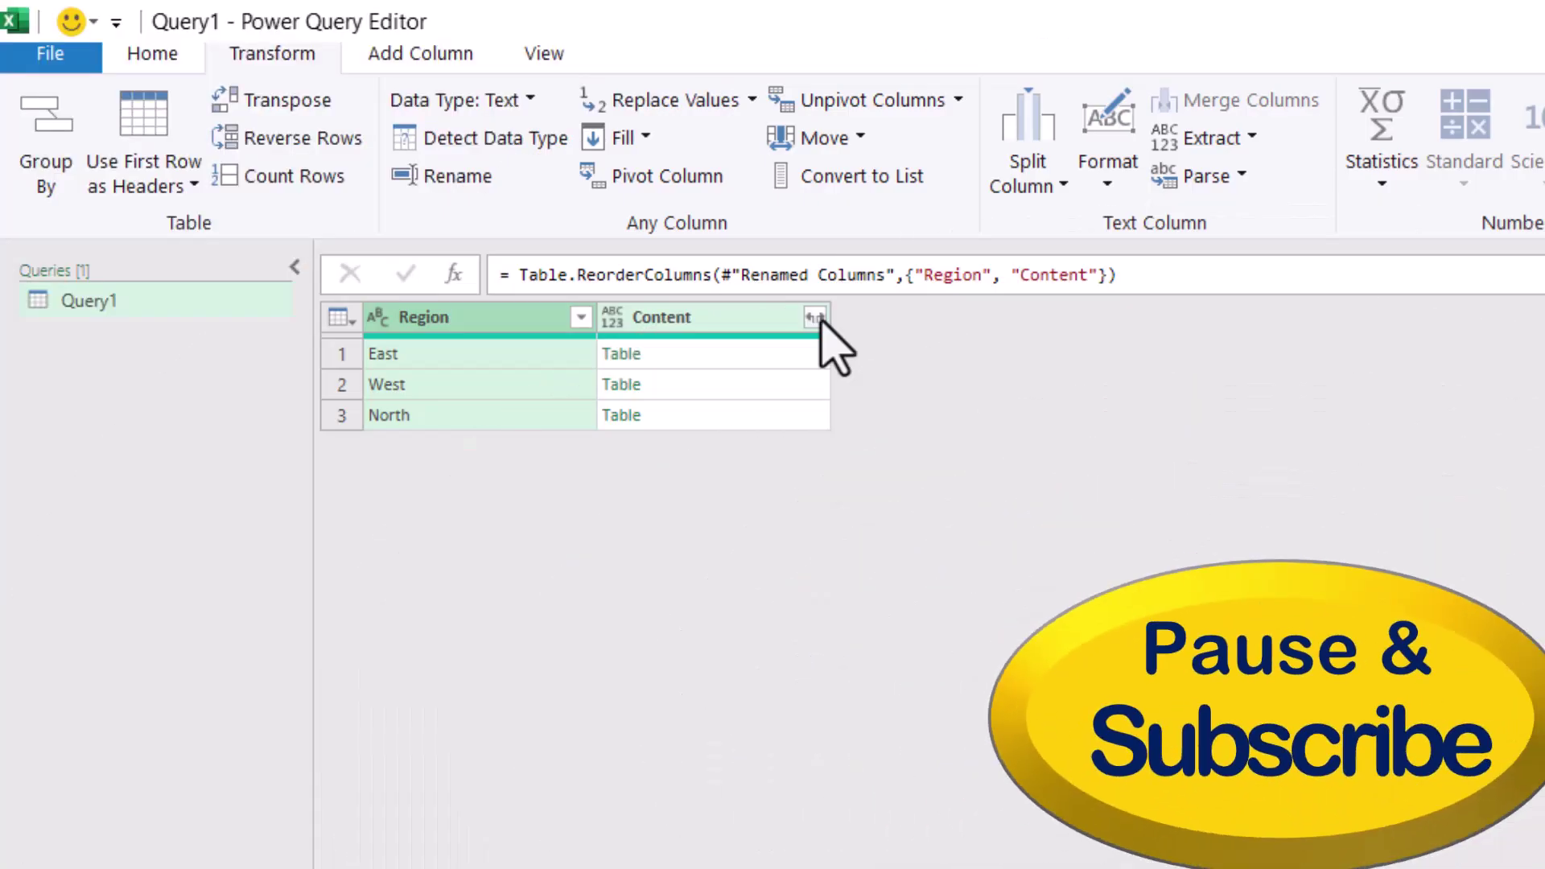
click(816, 318)
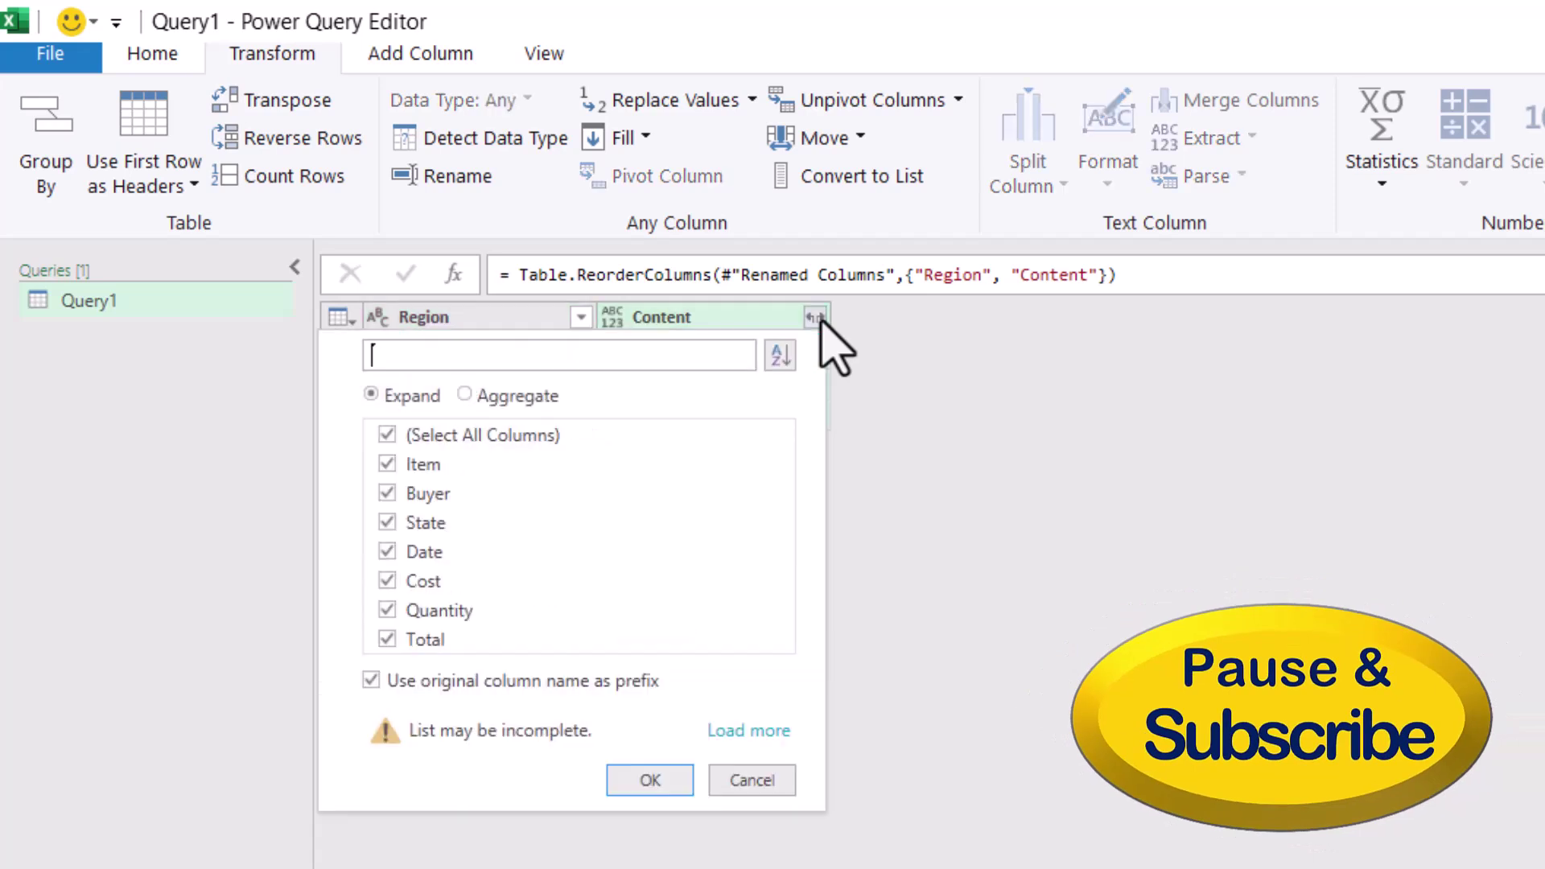
click(371, 682)
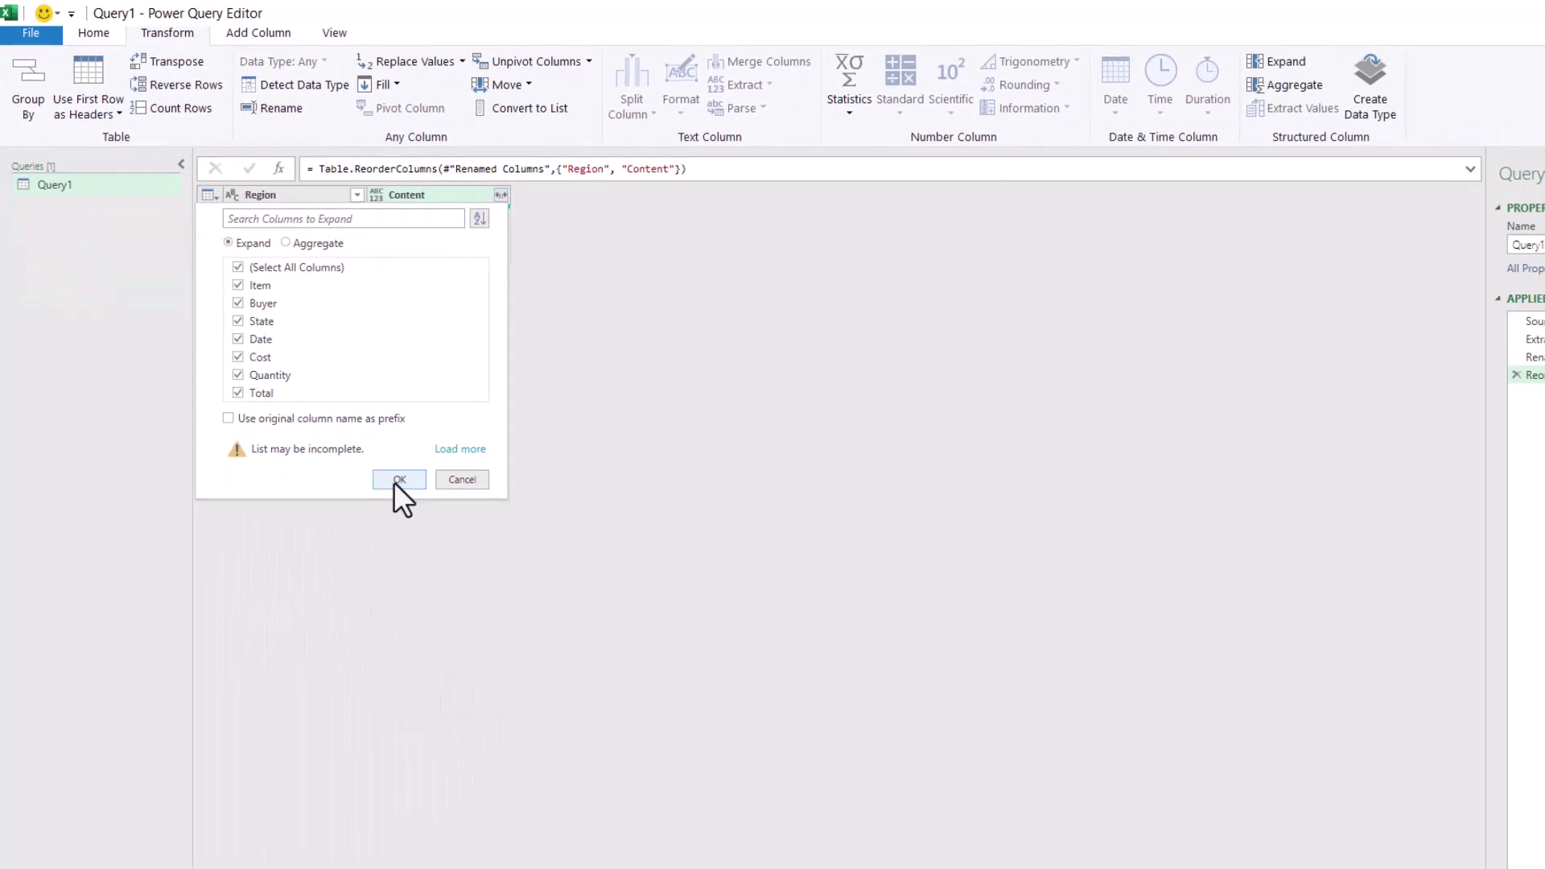
click(400, 480)
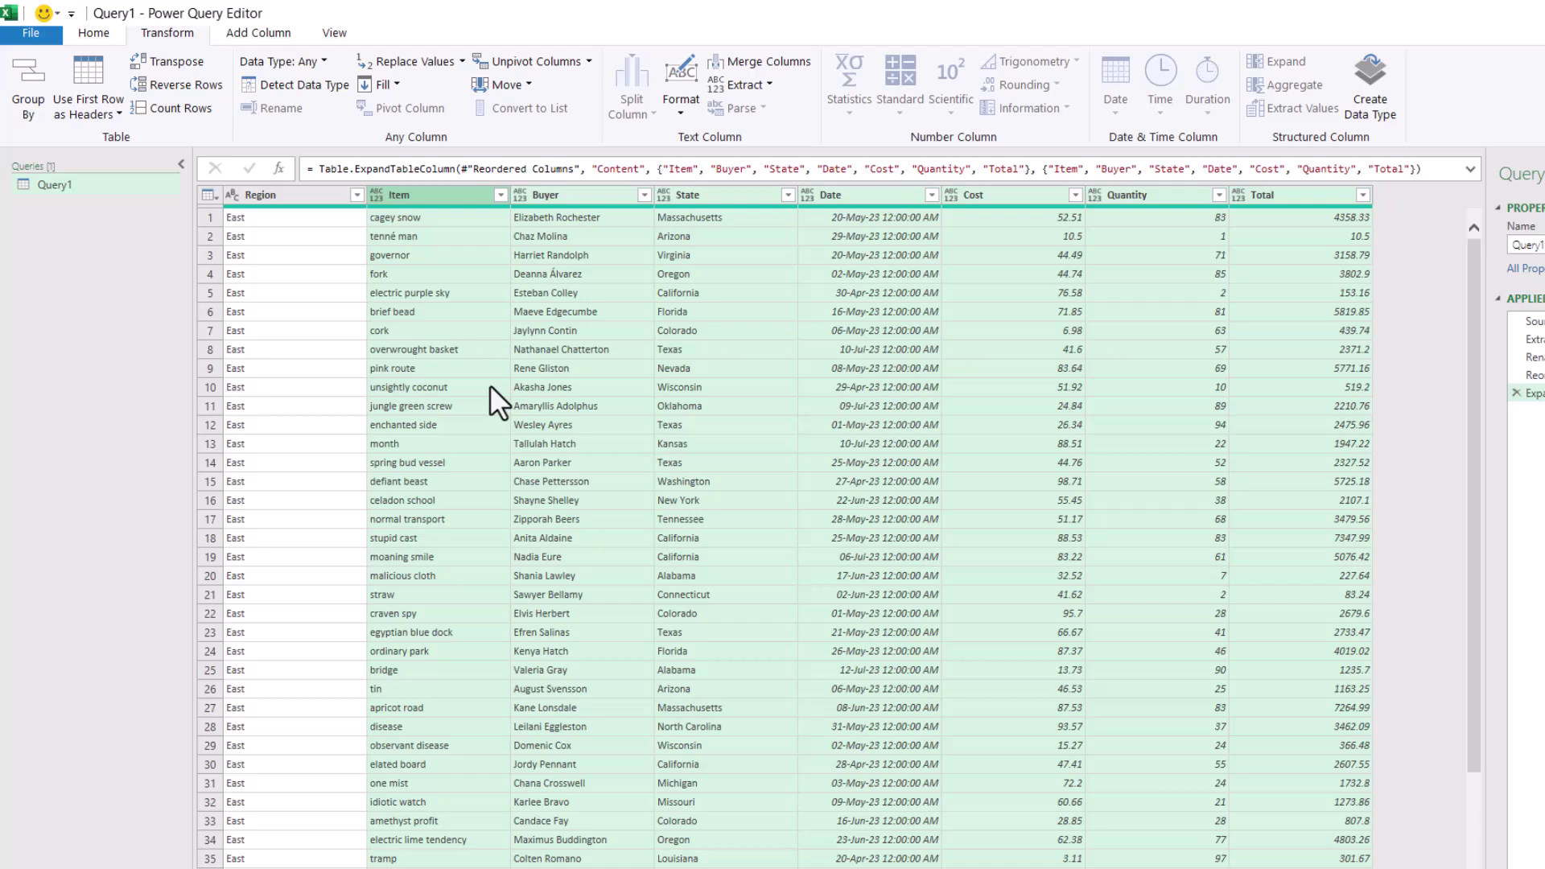
- Detect data types for all columns, then change Cost and Total to Currency
key(ctrl+a)
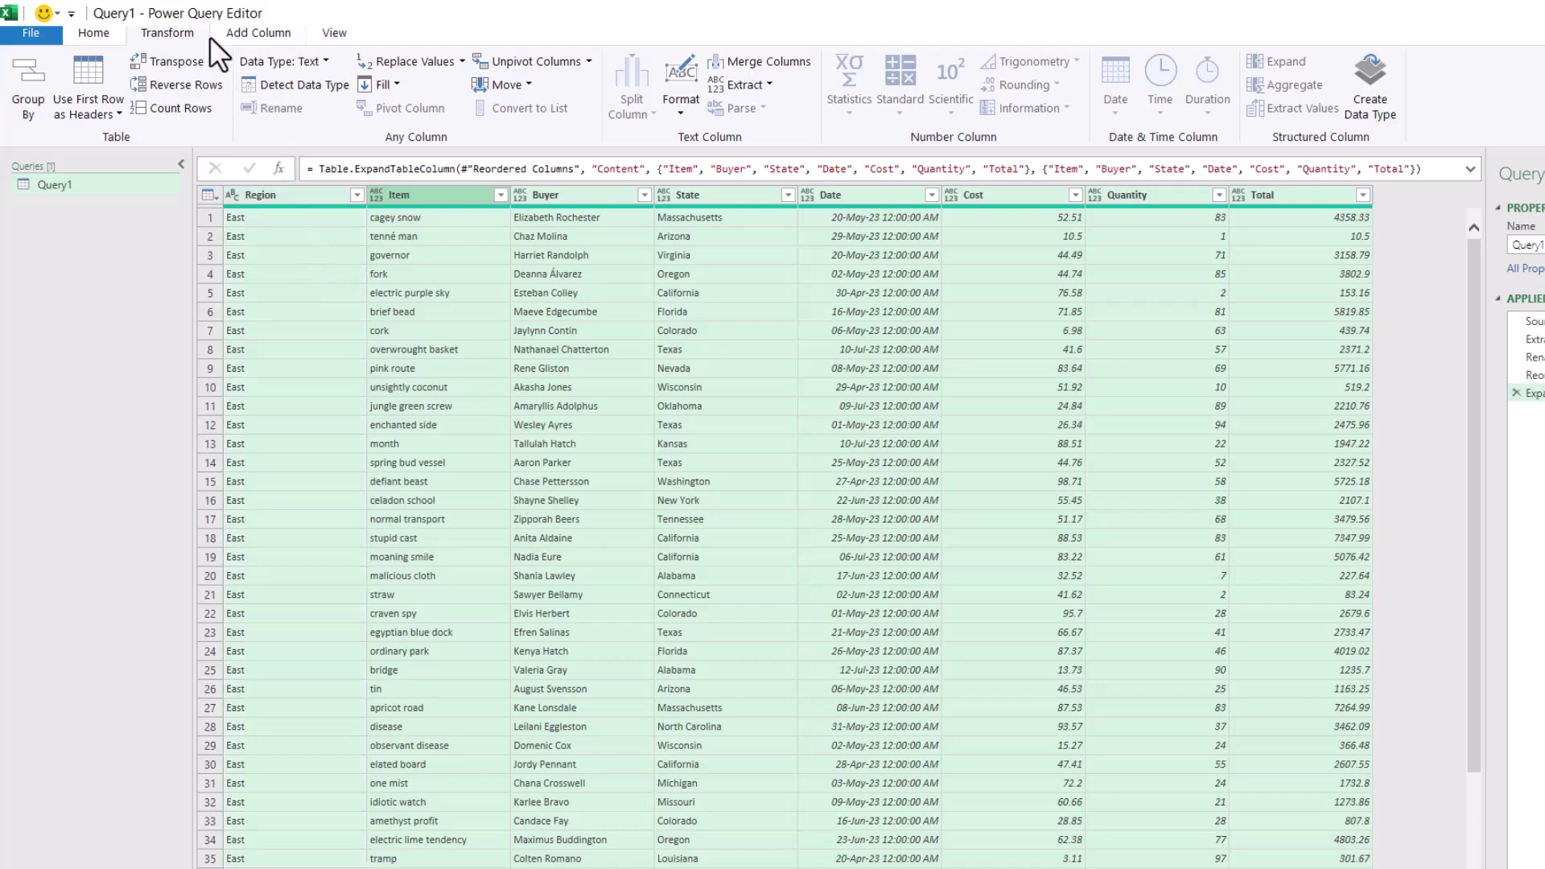
click(296, 87)
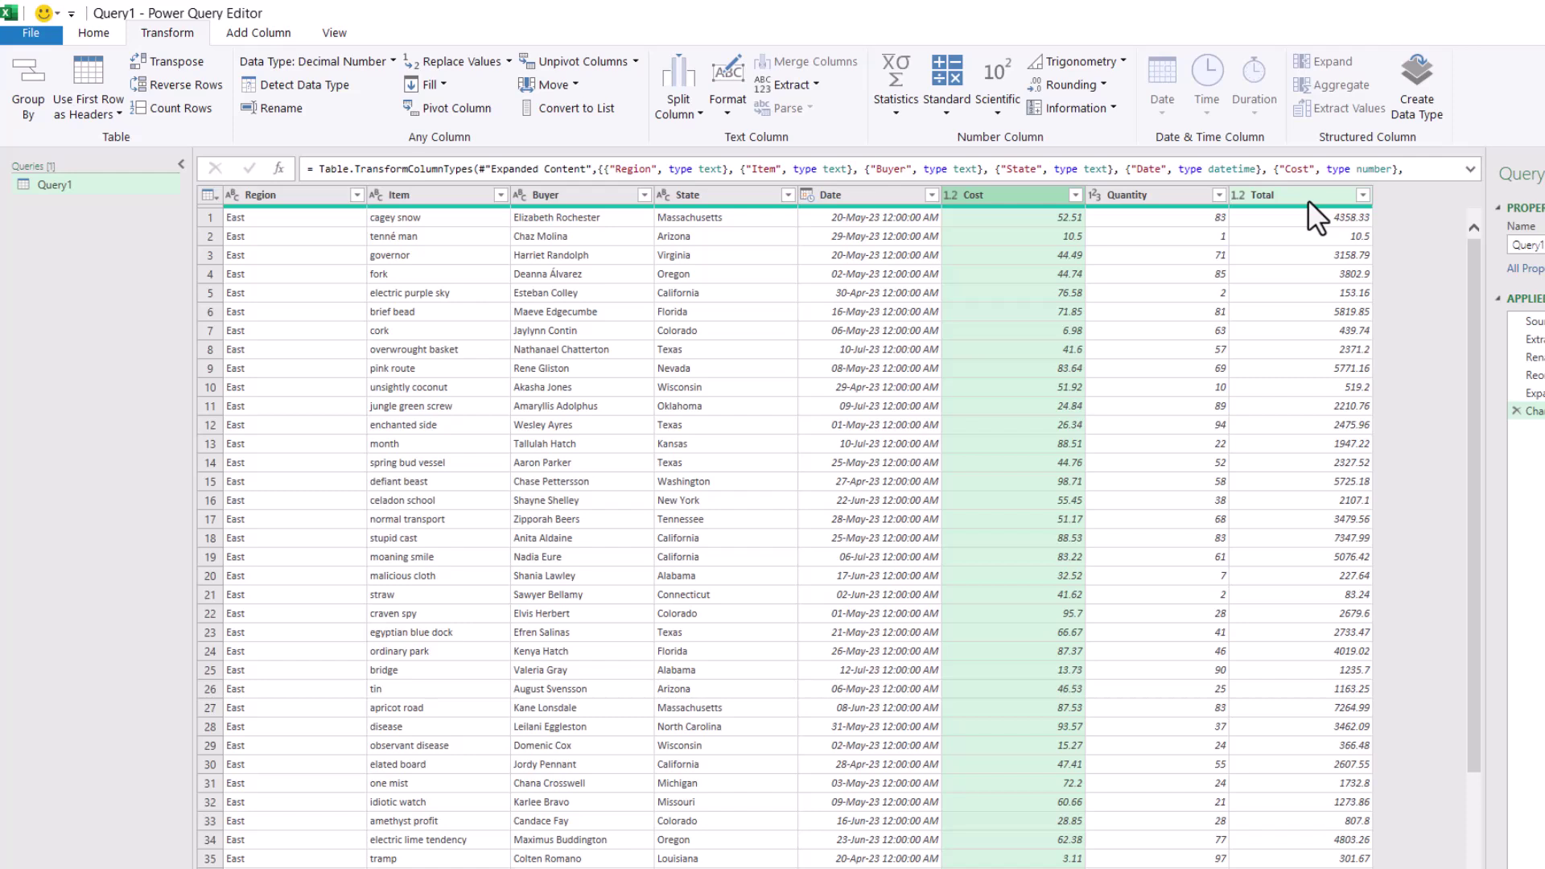
ctrl+click(1294, 199)
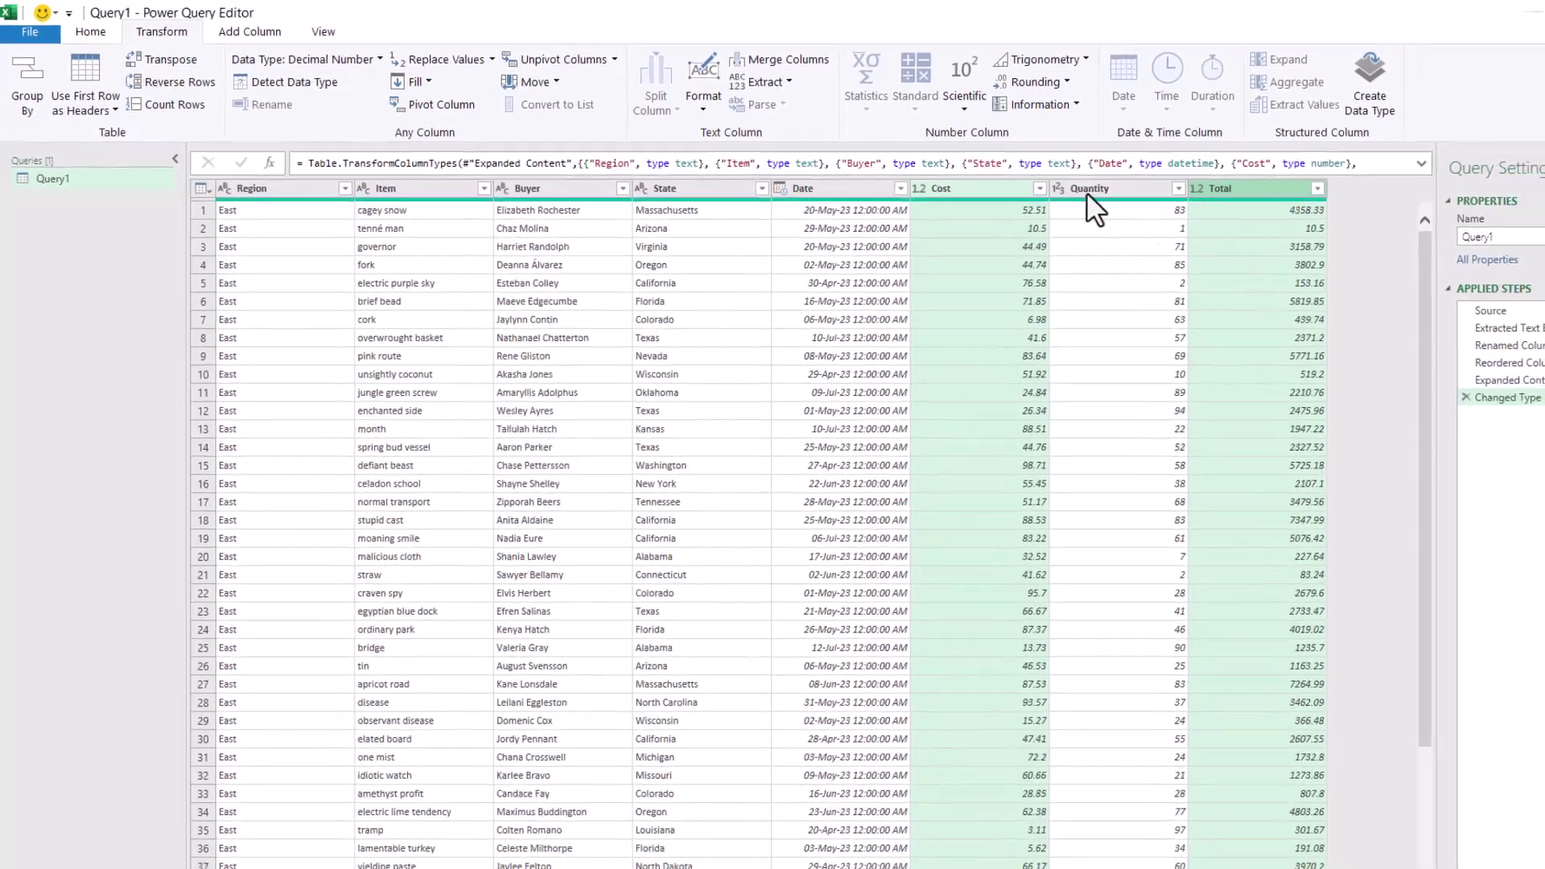
key(shift+F10)
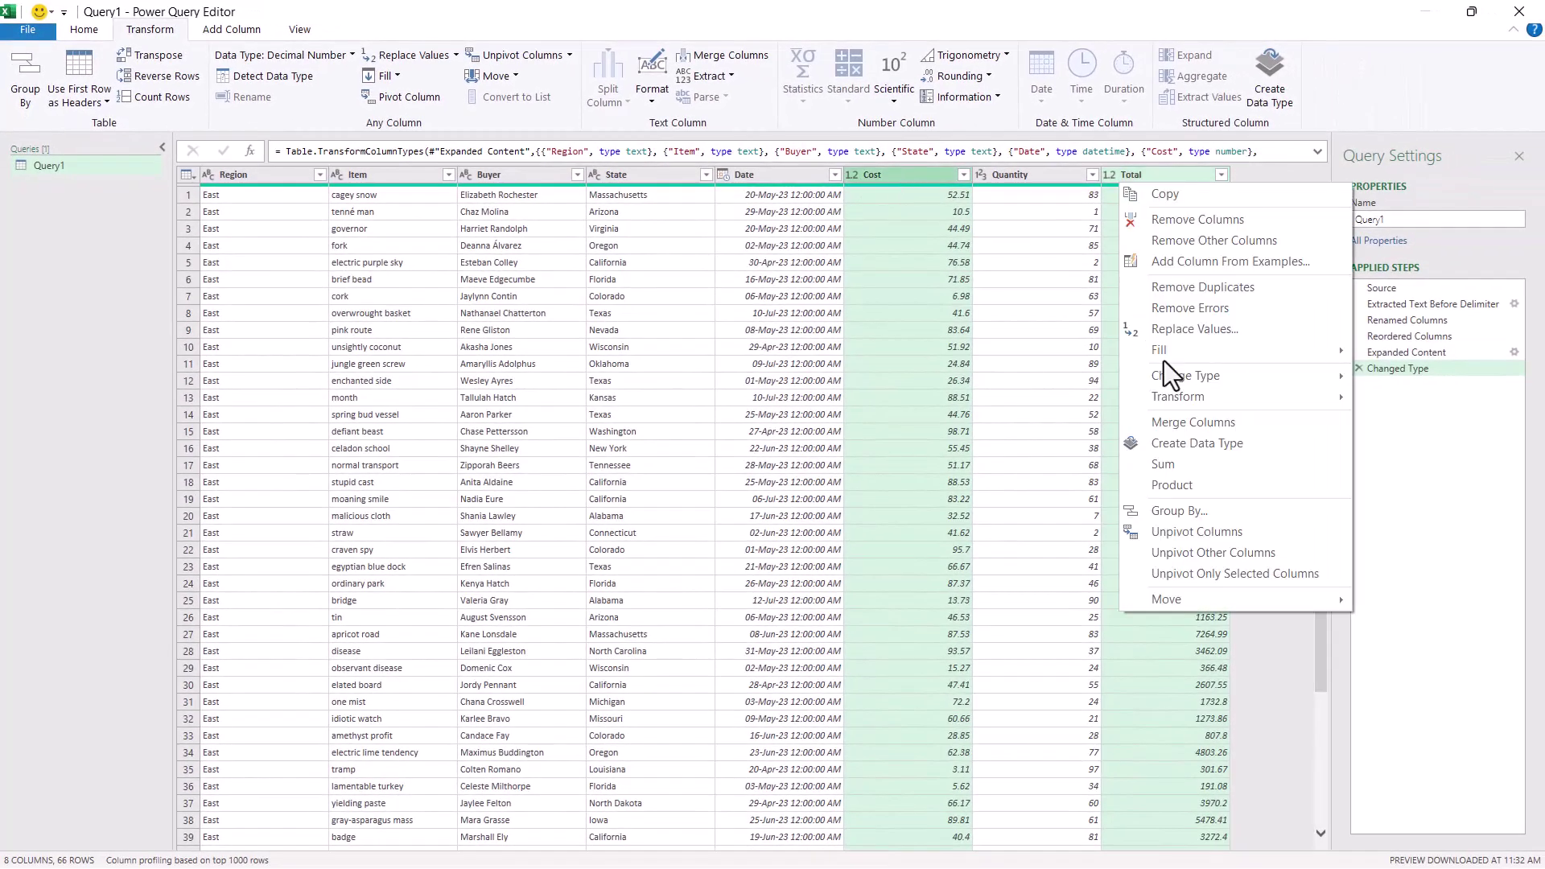
mouse_move(1189, 375)
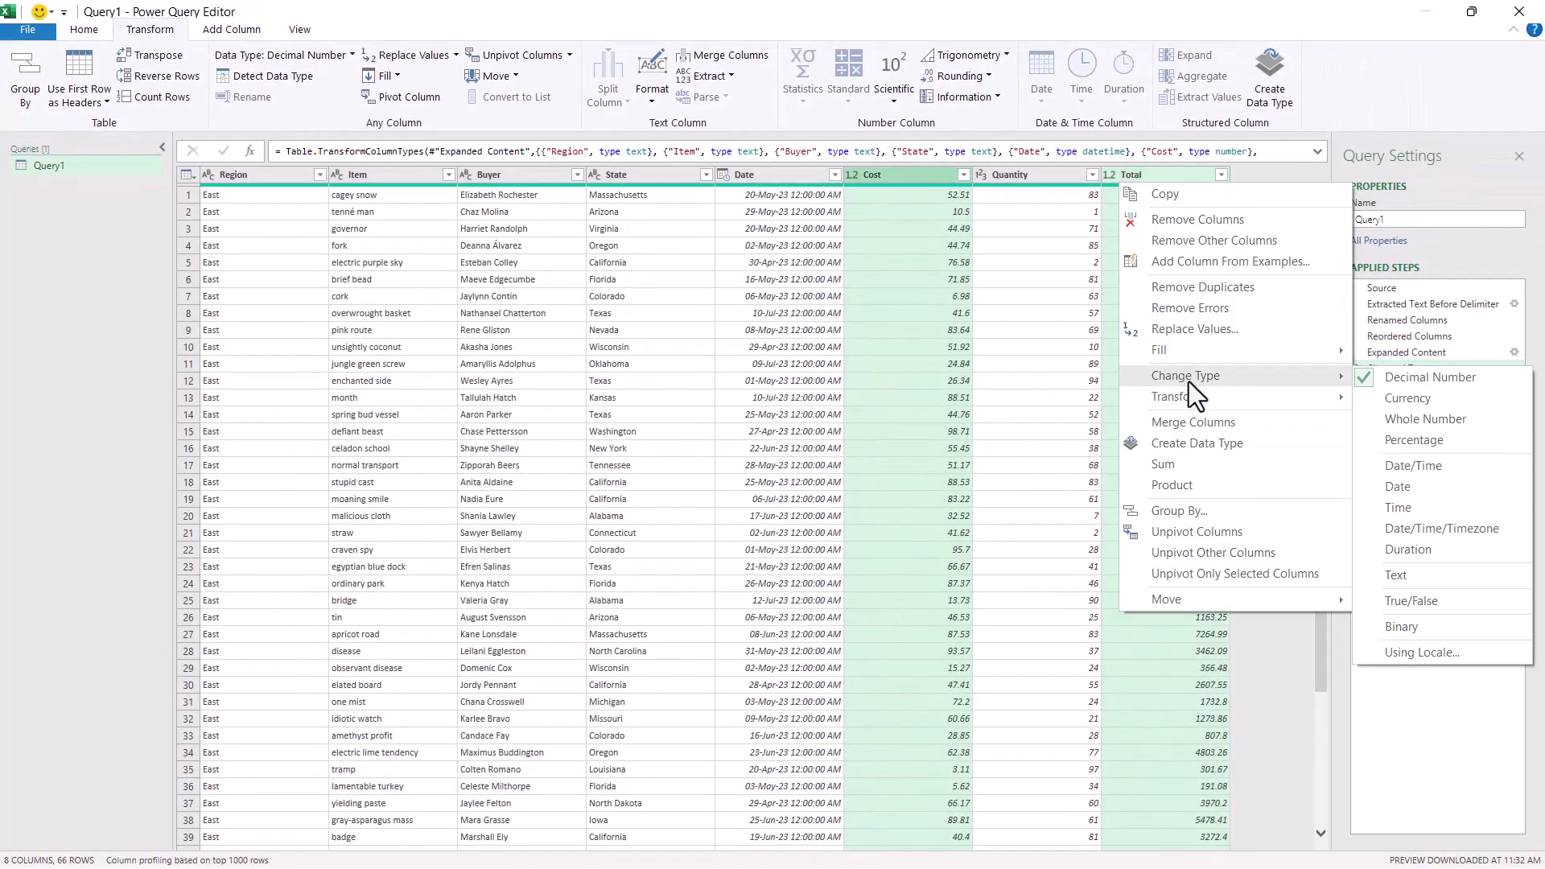
click(1374, 398)
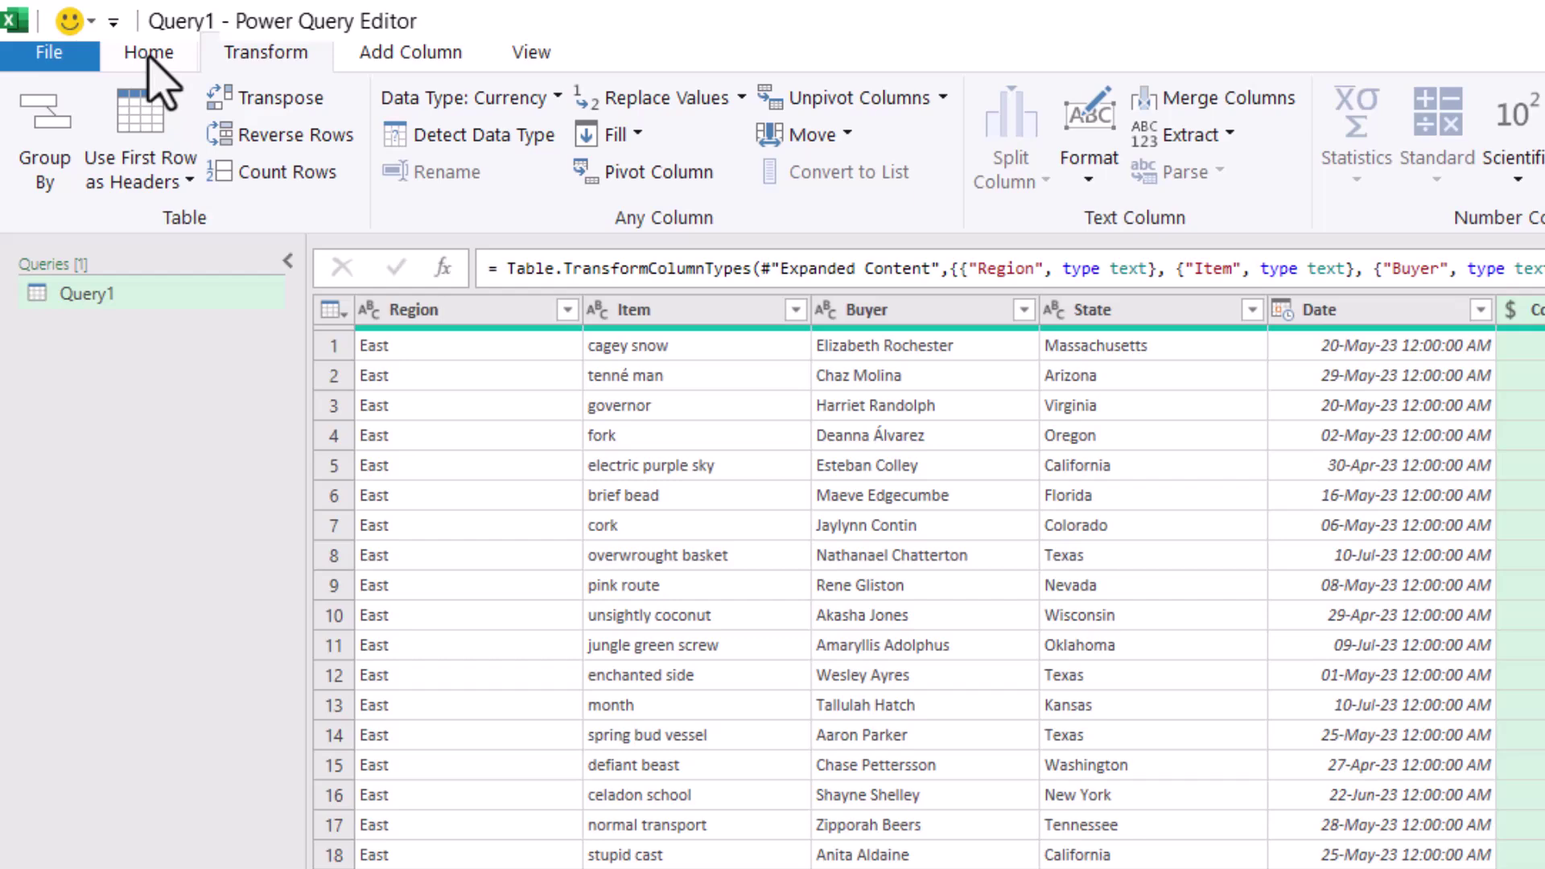
- Load the query as a table onto the existing Sheet3 starting at cell Q1
click(148, 55)
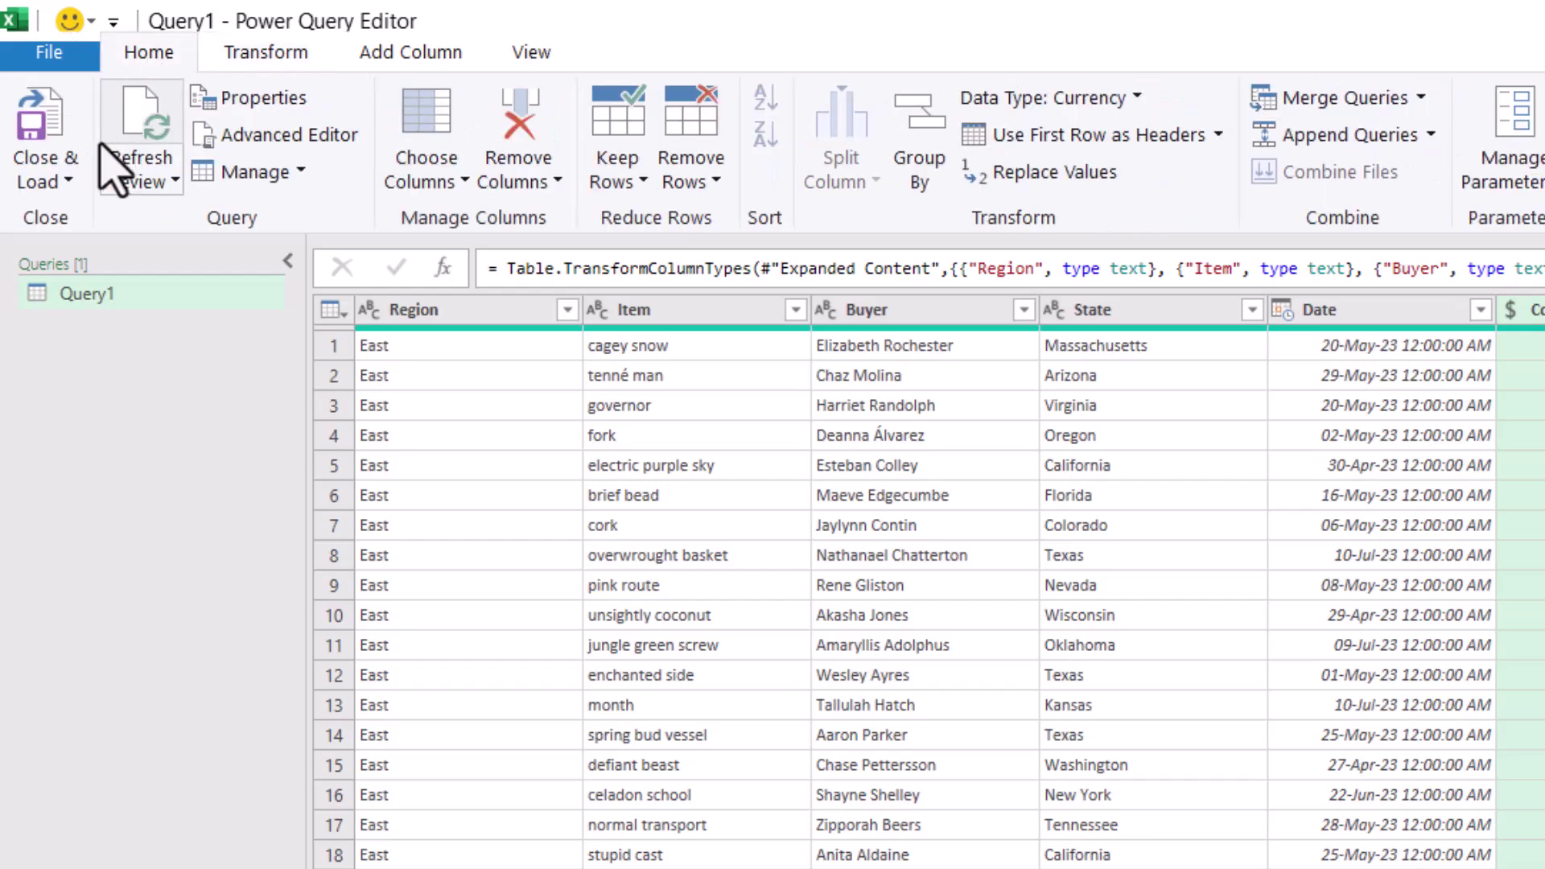
click(50, 182)
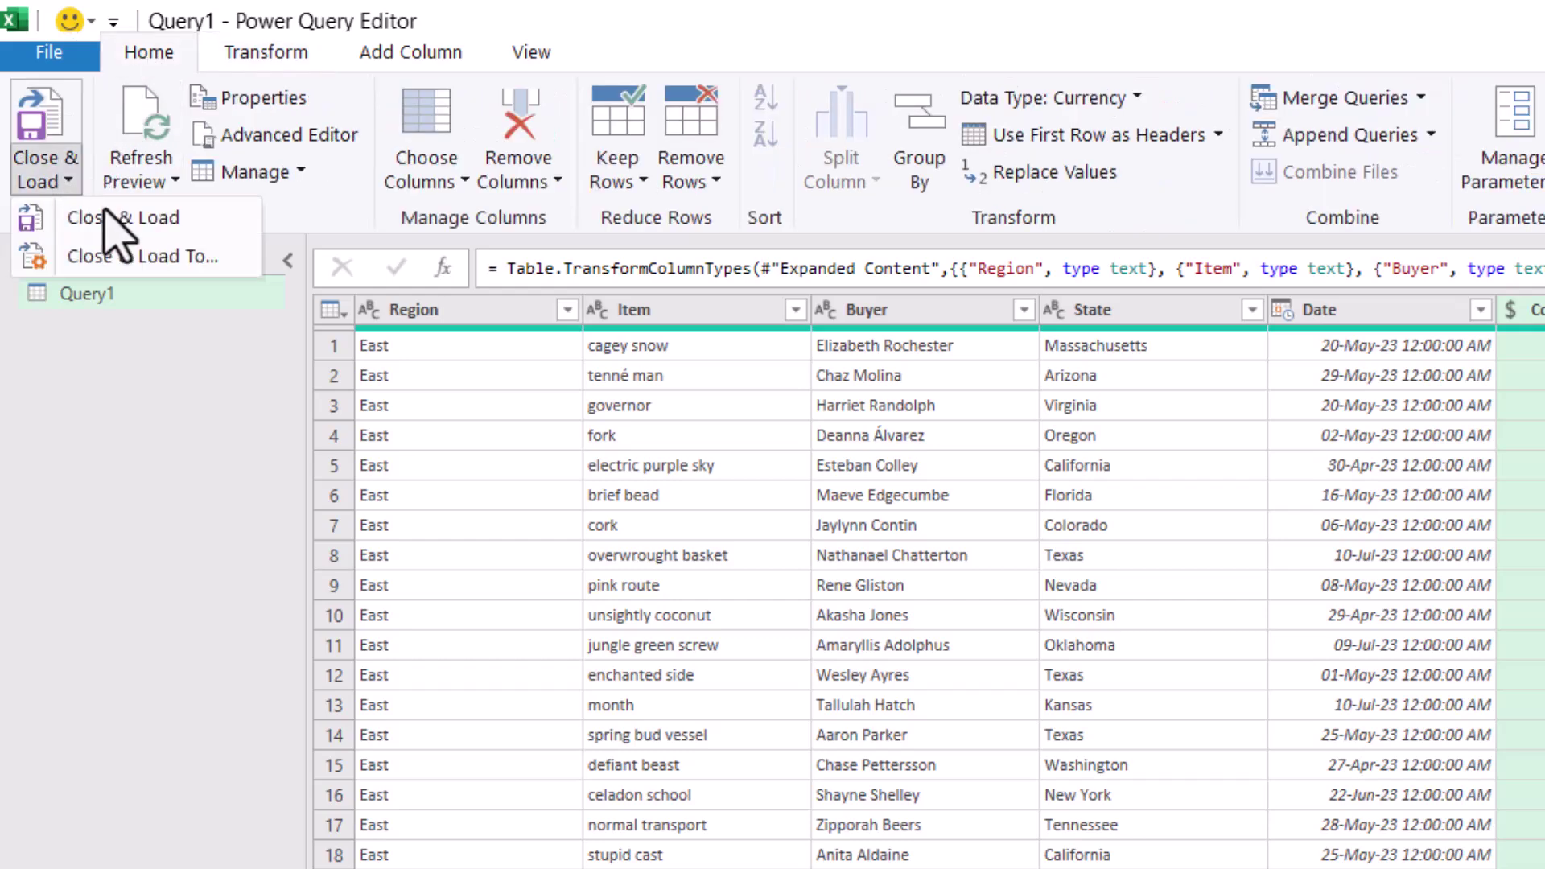
click(129, 256)
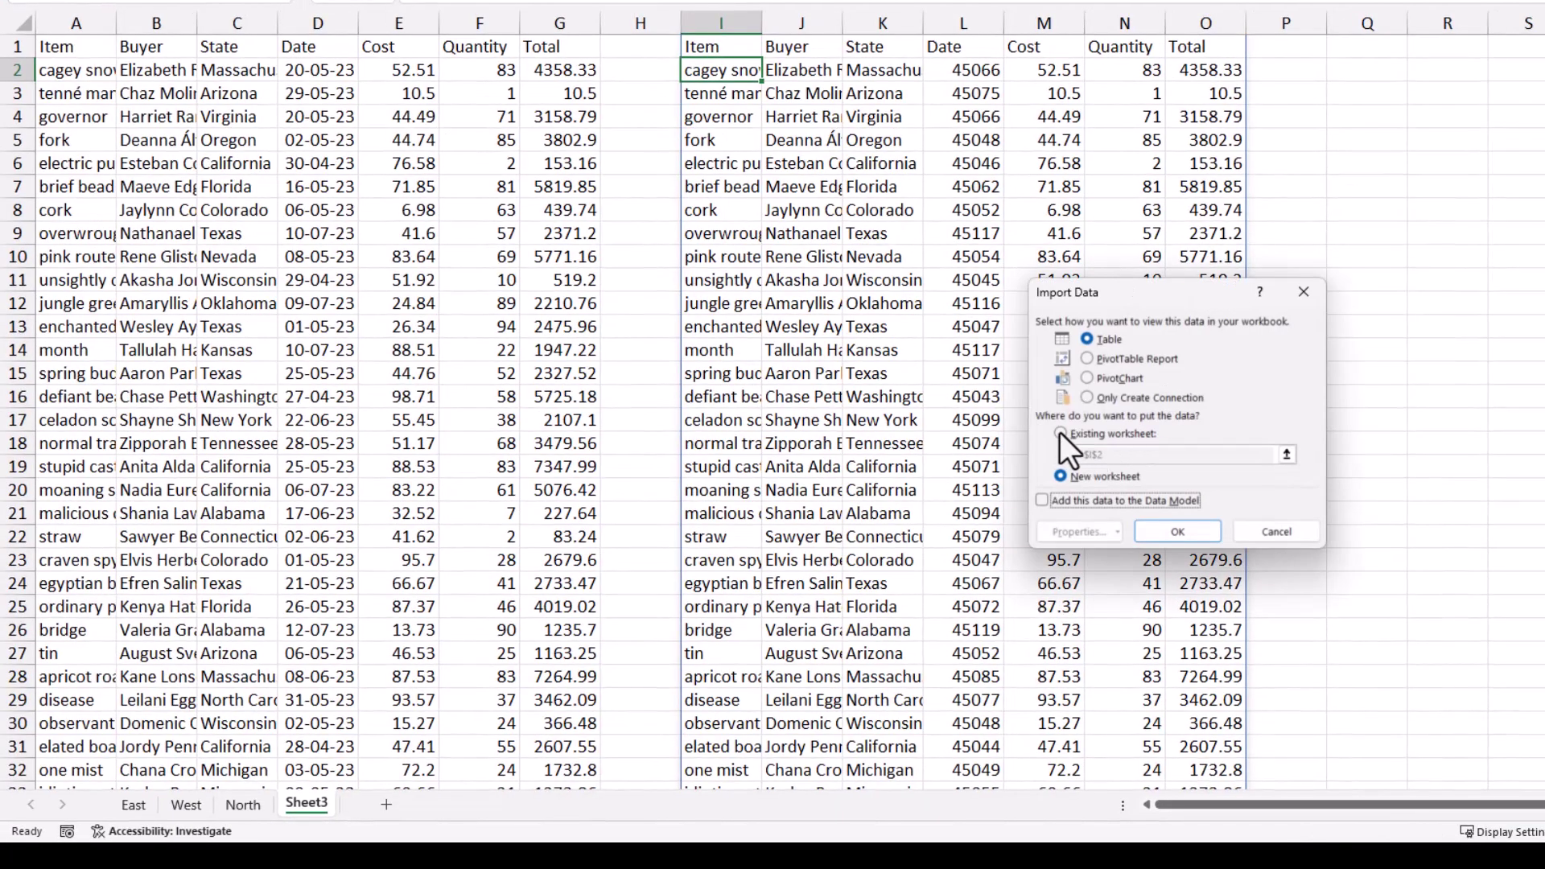
click(1061, 433)
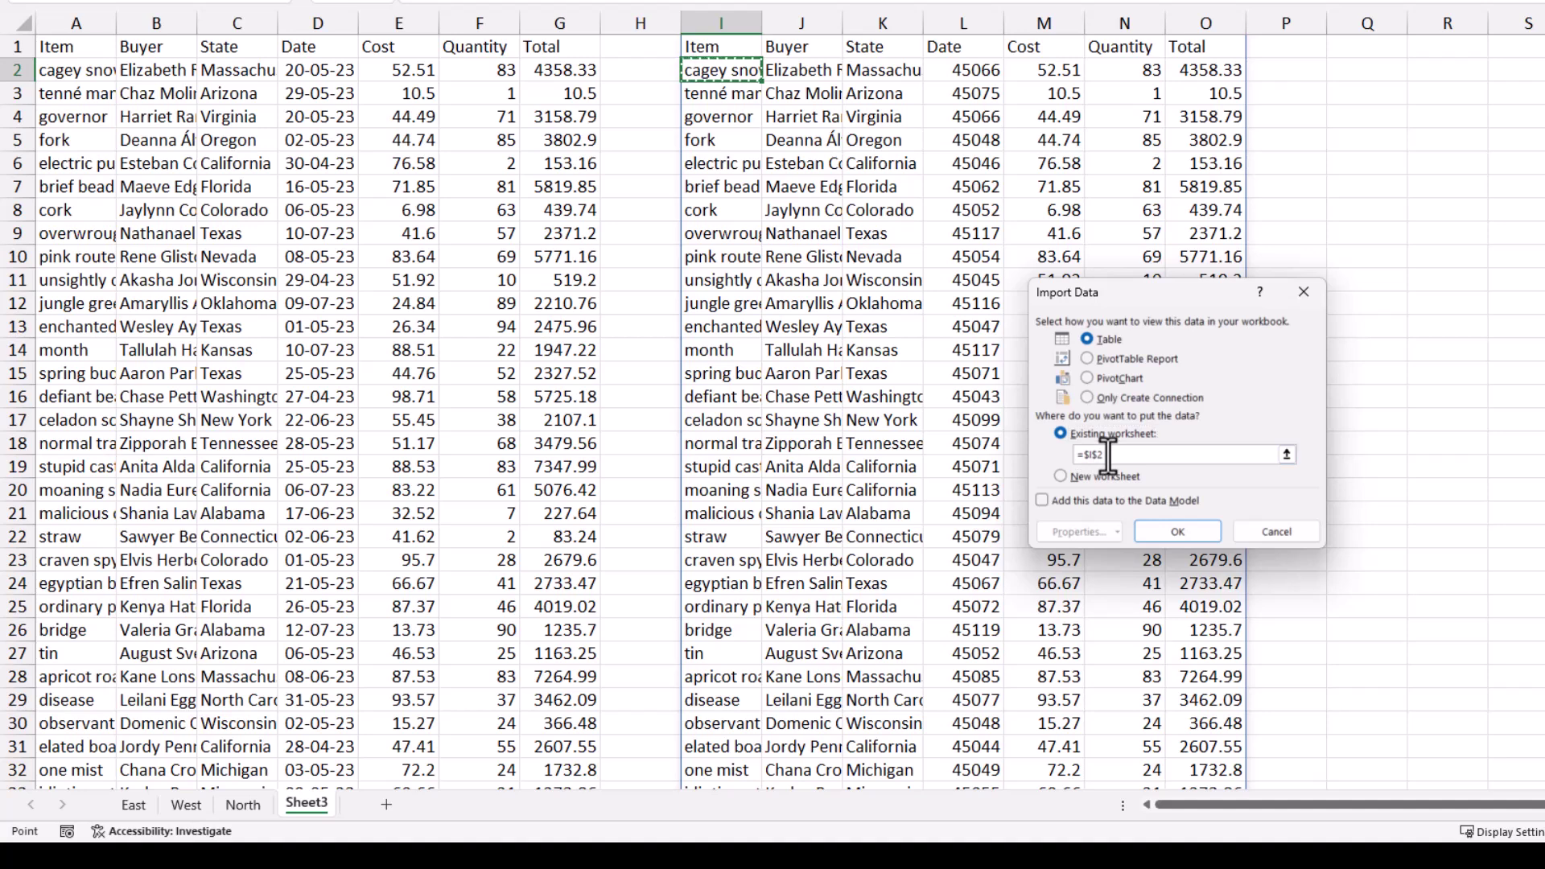
click(1374, 53)
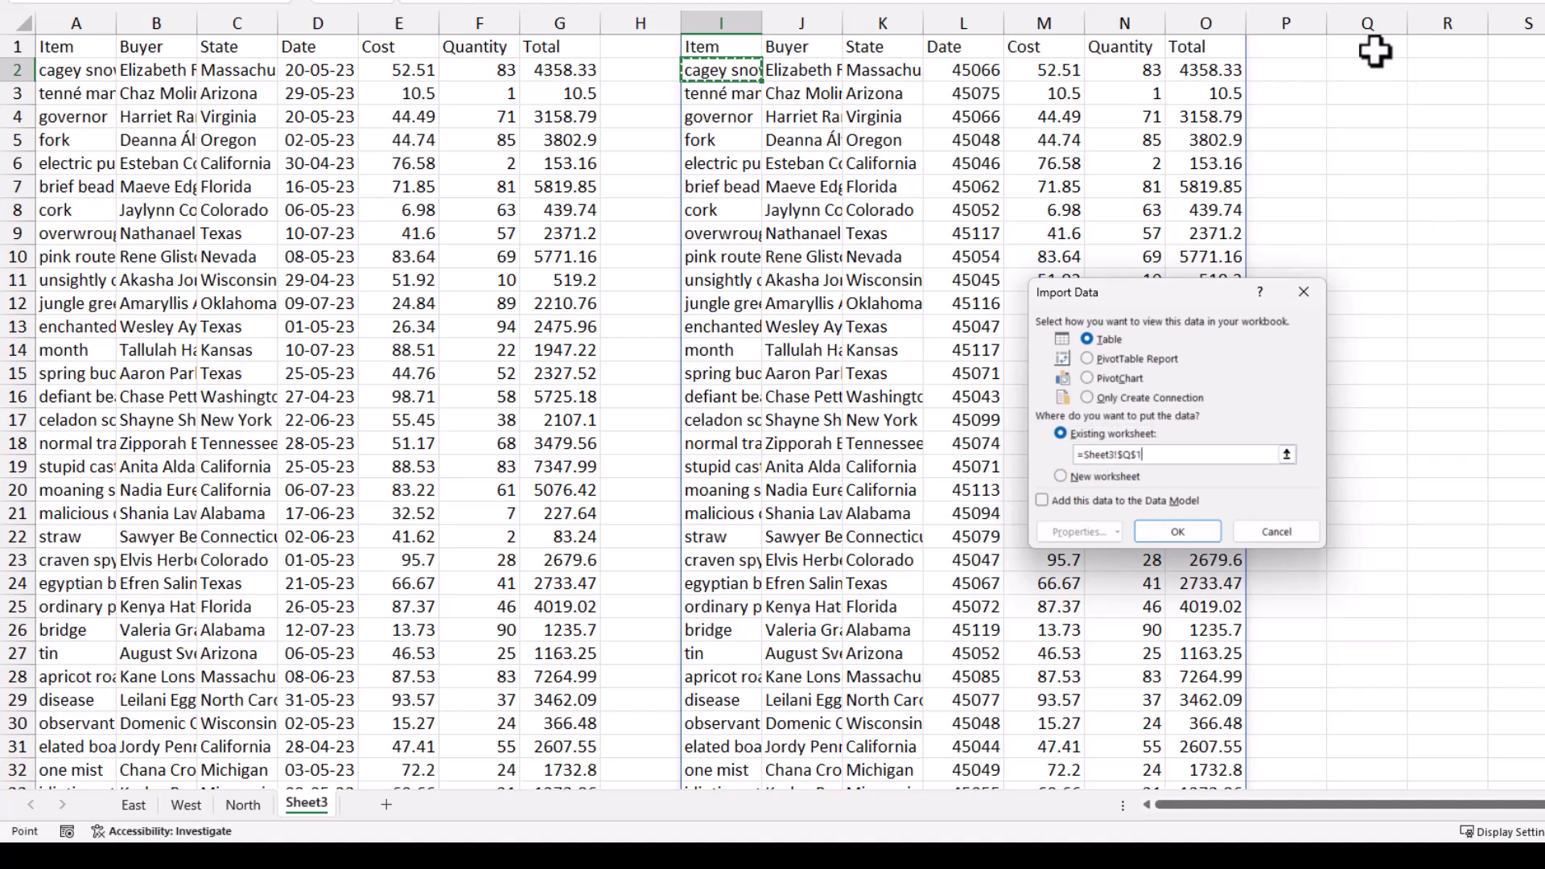
click(1200, 526)
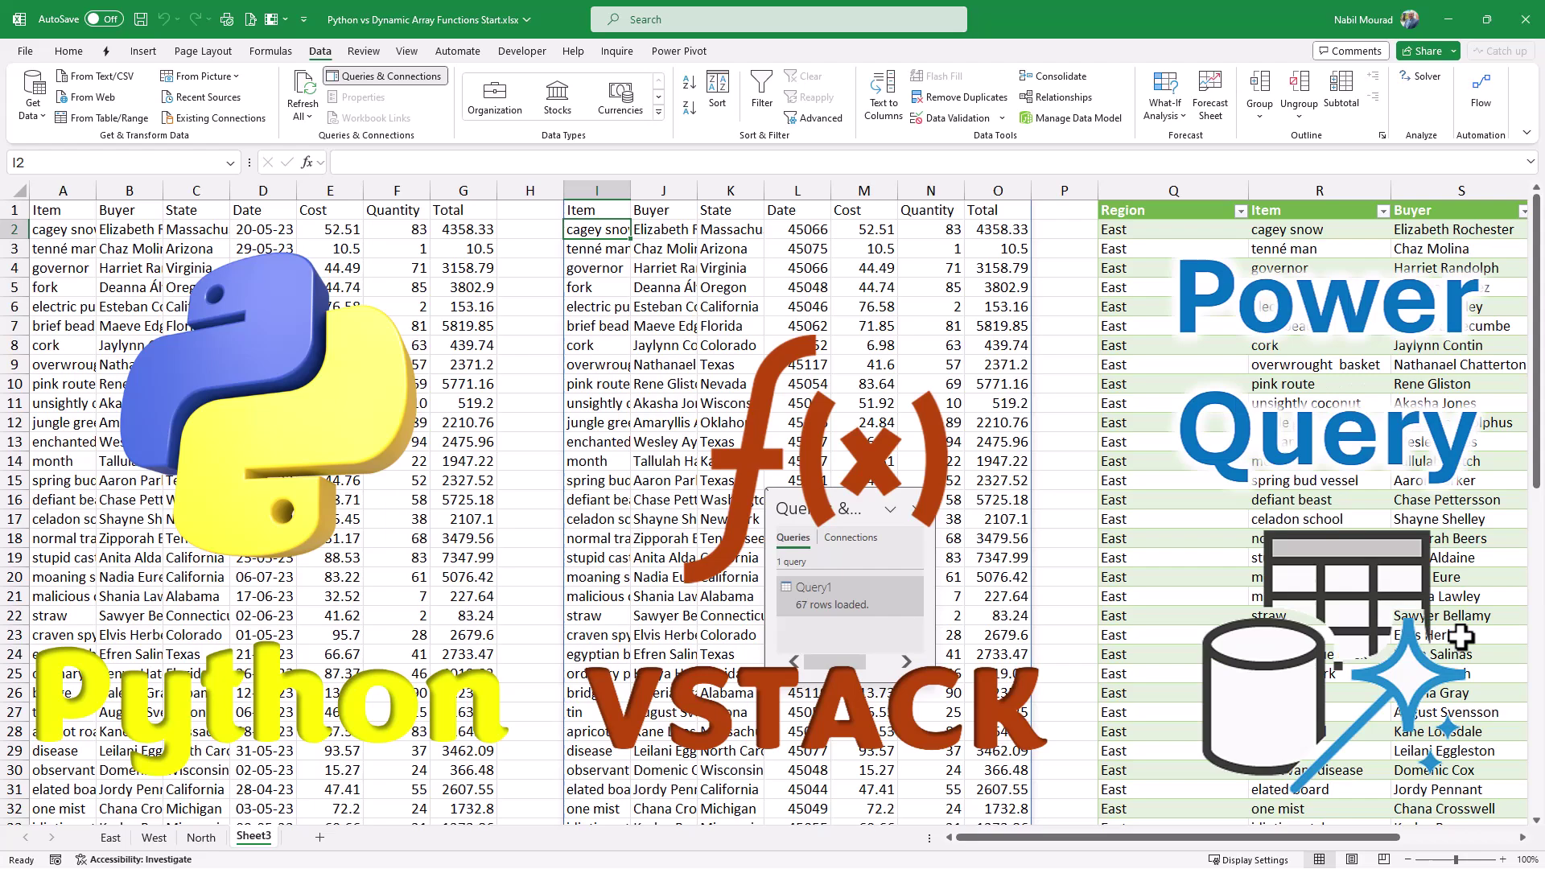
- Scroll right to the Power Query table at column Q and close the Queries & Connections pane
scroll(1462, 638, right, 3)
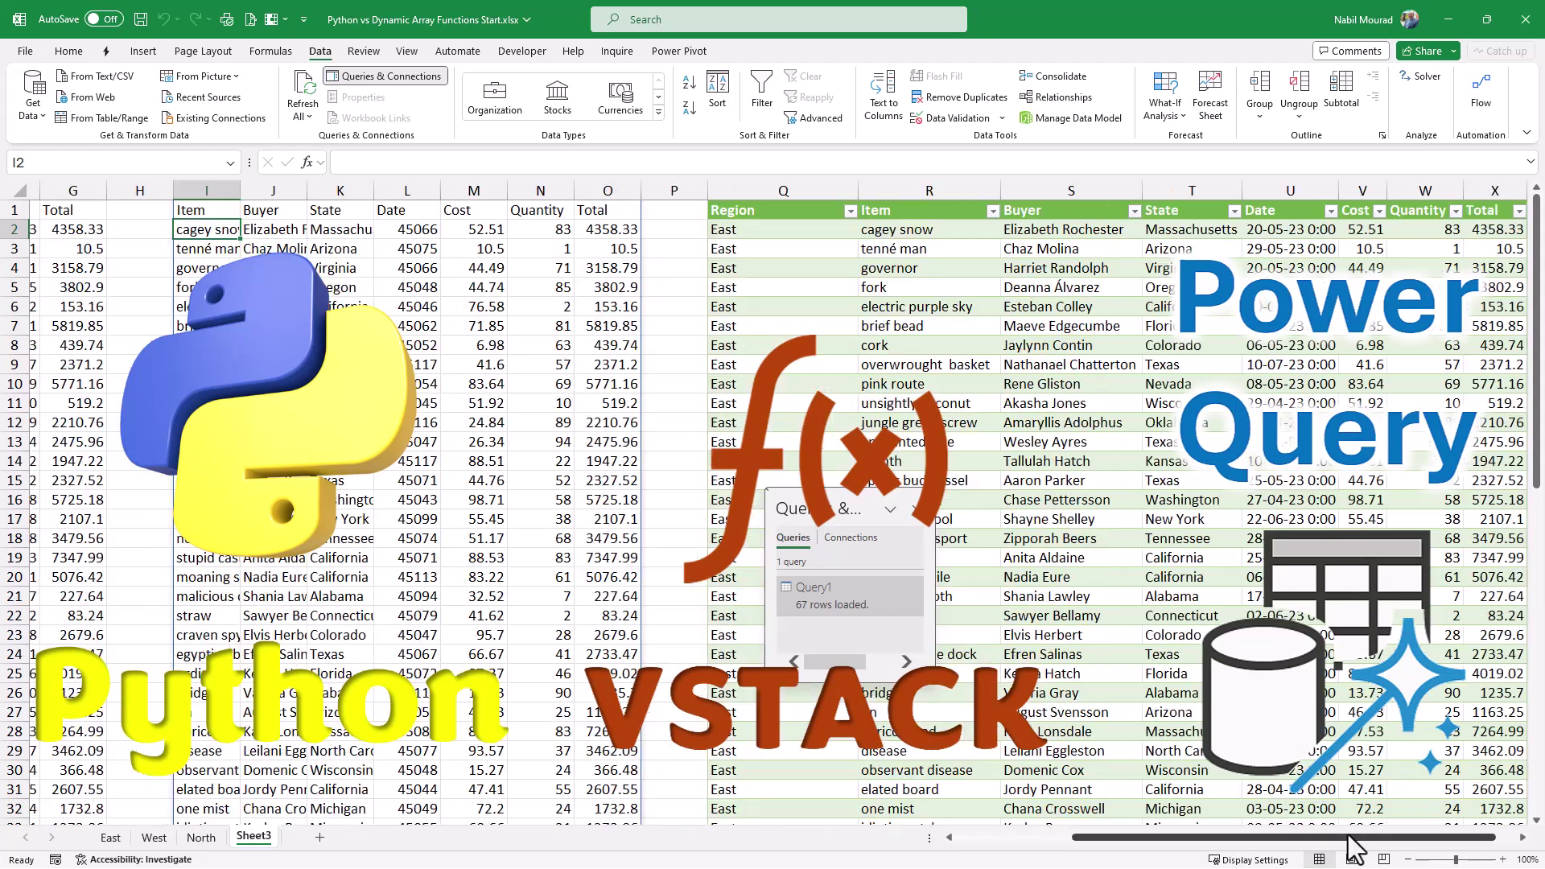
click(912, 510)
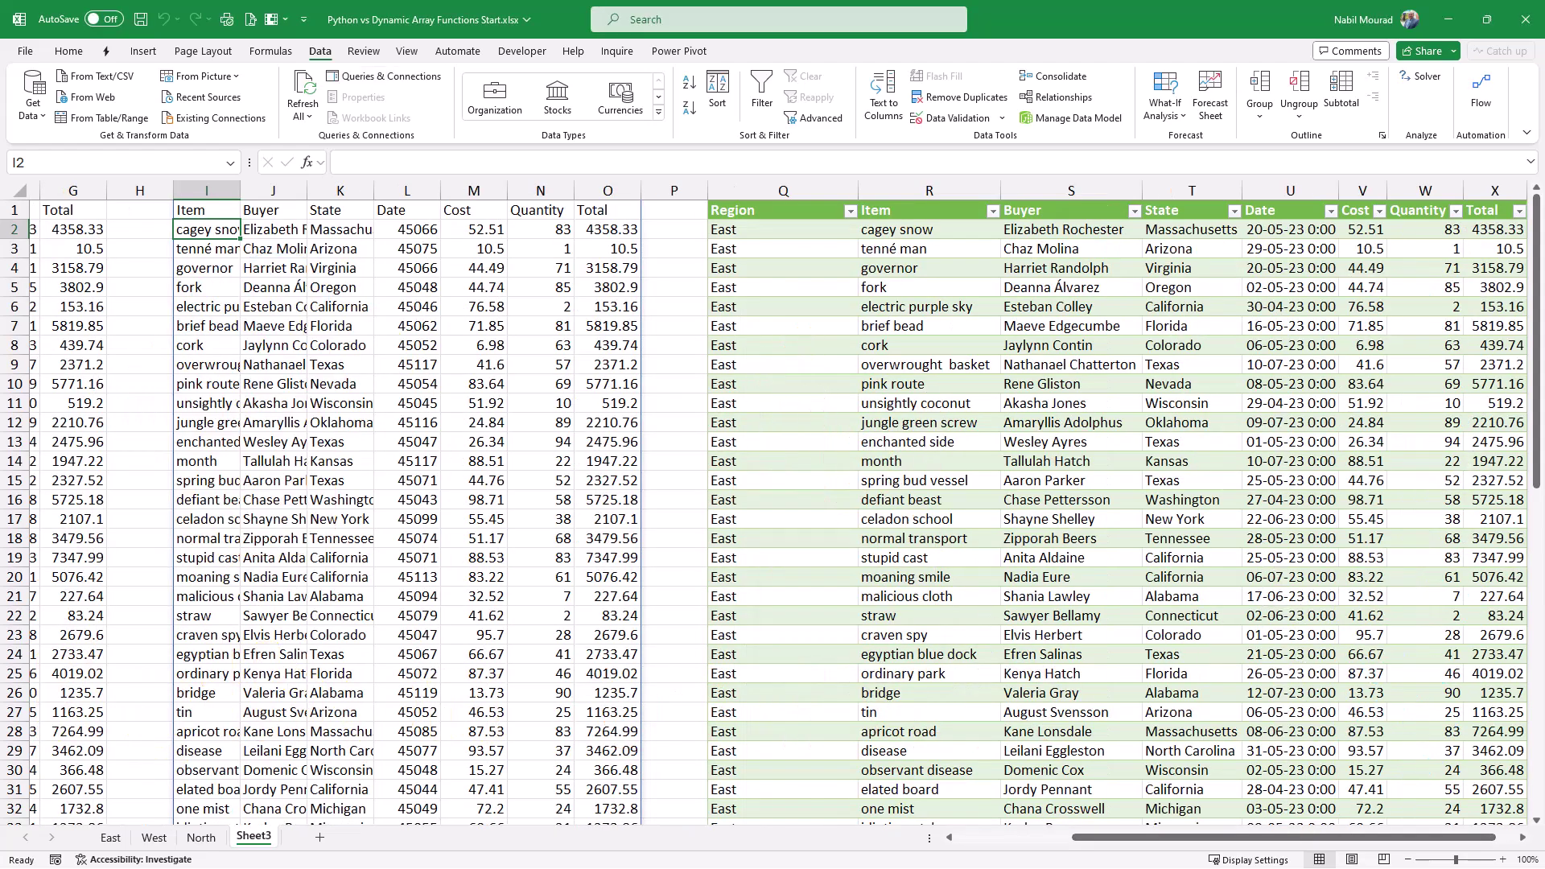